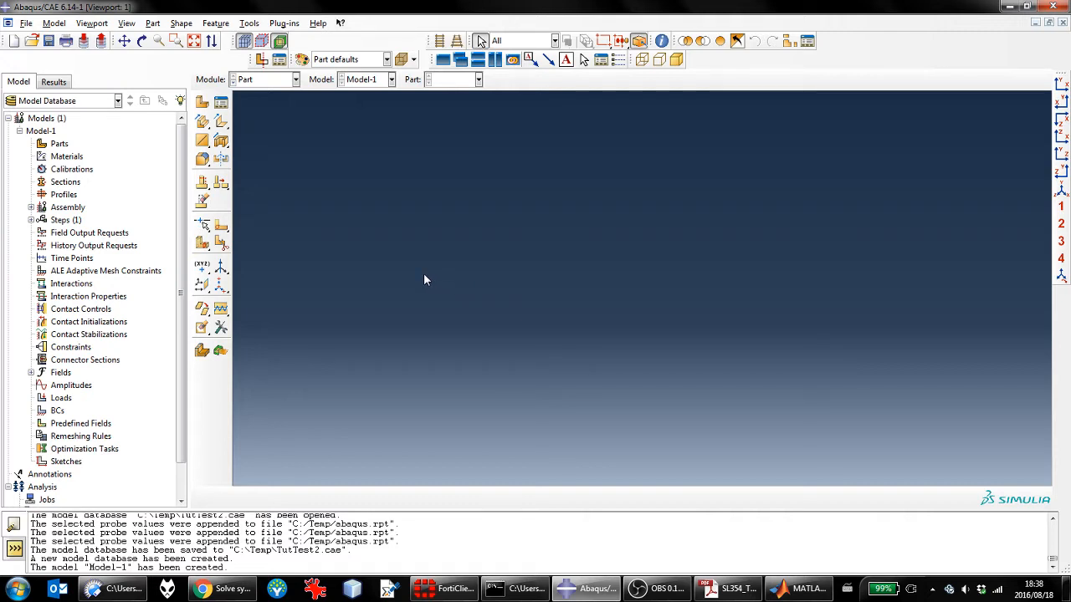
Switch to MATLAB and check the two solution values of the last fsolve run, then return to Abaqus/CAE
{"action": "left_click", "coordinate": [801, 588]}
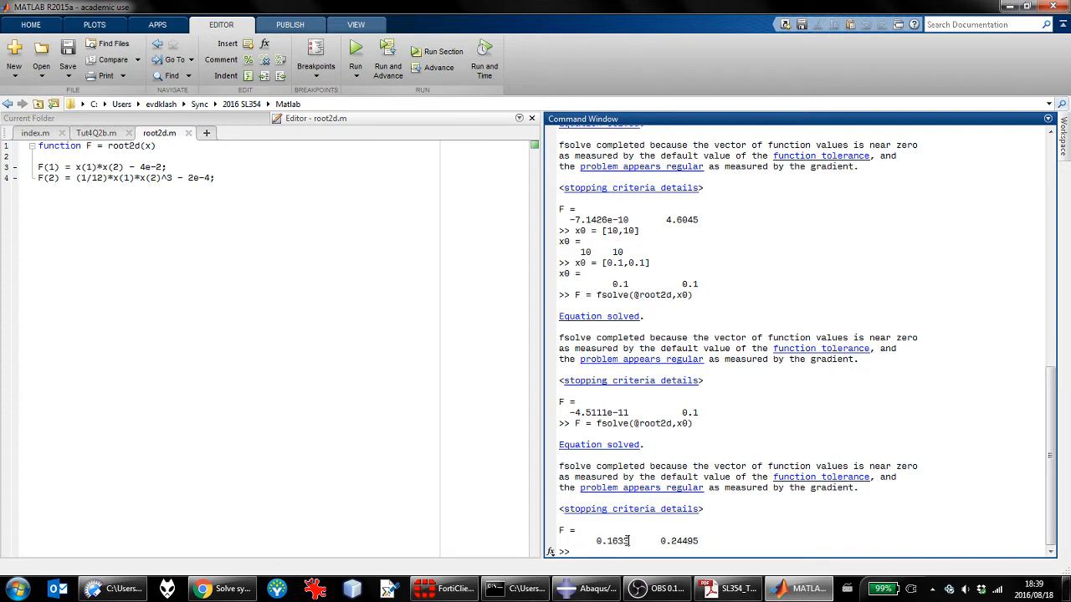
{"action": "left_click_drag", "start_coordinate": [629, 541], "coordinate": [595, 541]}
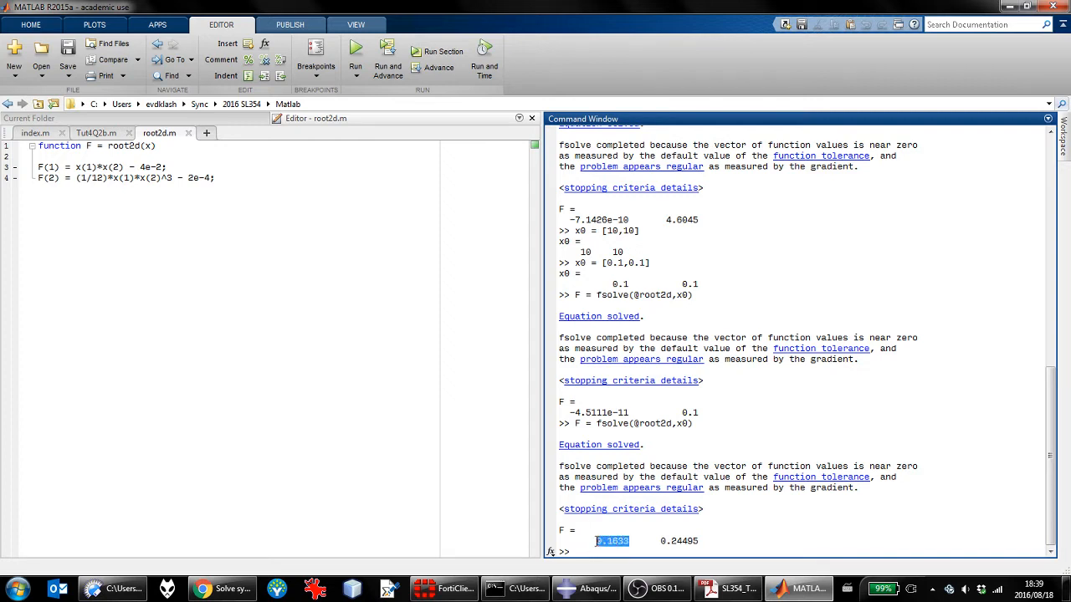
{"action": "left_click", "coordinate": [696, 541]}
{"action": "left_click_drag", "start_coordinate": [697, 541], "coordinate": [660, 541]}
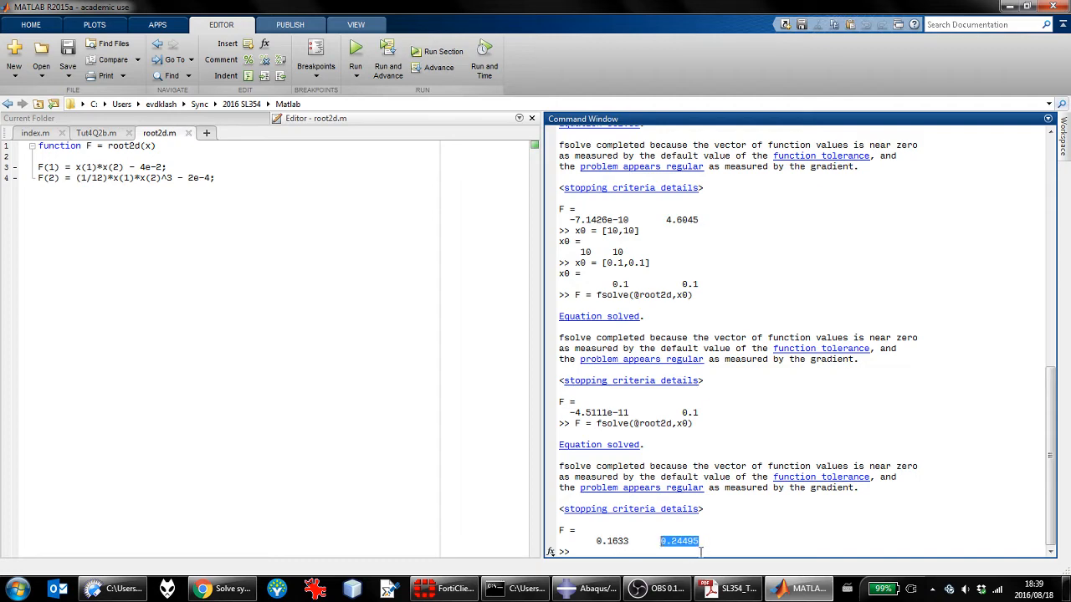
{"action": "left_click", "coordinate": [589, 588]}
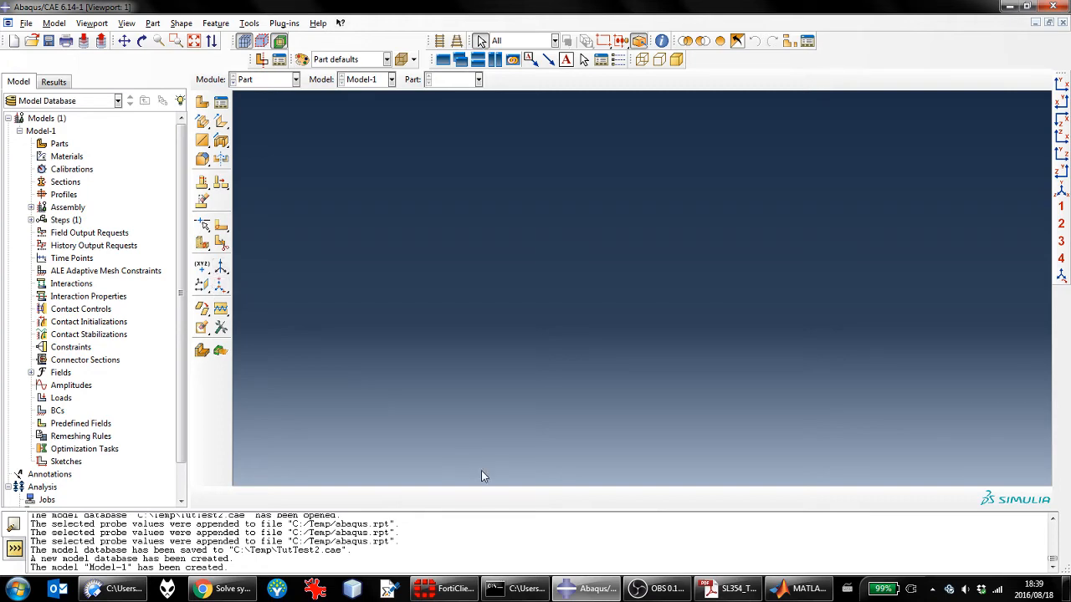
Switch to the tutorial PDF and examine the frame drawing's geometry, supports, loading and member sizes
{"action": "left_click", "coordinate": [728, 588]}
{"action": "scroll", "coordinate": [394, 395], "scroll_direction": "up", "scroll_amount": 5}
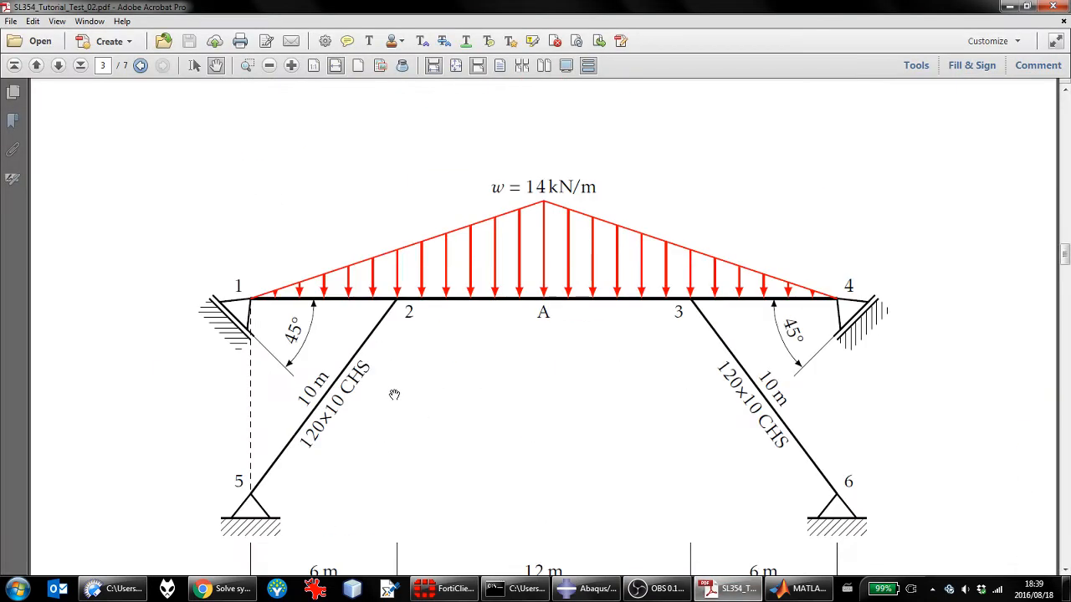
{"action": "scroll", "coordinate": [394, 393], "scroll_direction": "down", "scroll_amount": 3}
{"action": "scroll", "coordinate": [368, 389], "scroll_direction": "up", "scroll_amount": 3}
{"action": "scroll", "coordinate": [357, 368], "scroll_direction": "down", "scroll_amount": 2}
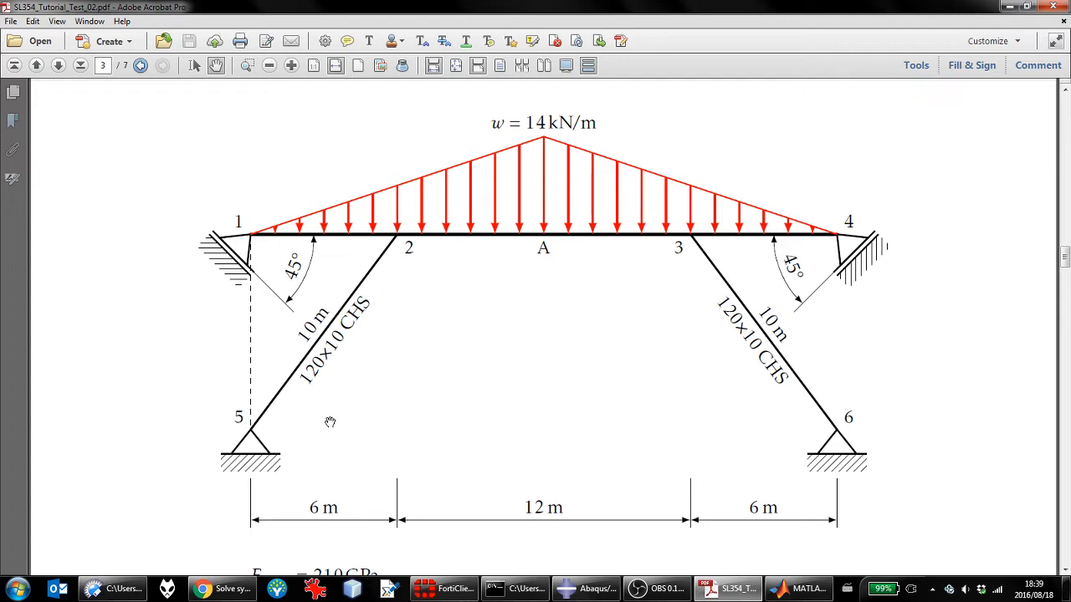
In Abaqus/CAE, create a 2D planar deformable wire part named Bridge, adjusting its approximate size, and open its sketch
{"action": "left_click", "coordinate": [576, 590]}
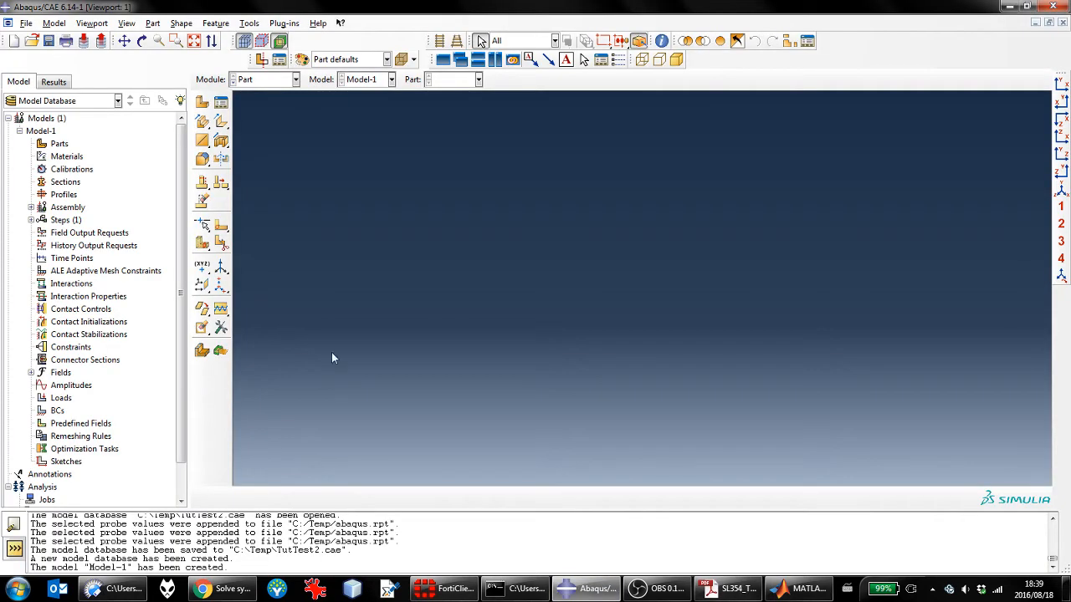
{"action": "left_click", "coordinate": [66, 145]}
{"action": "double_click", "coordinate": [66, 146]}
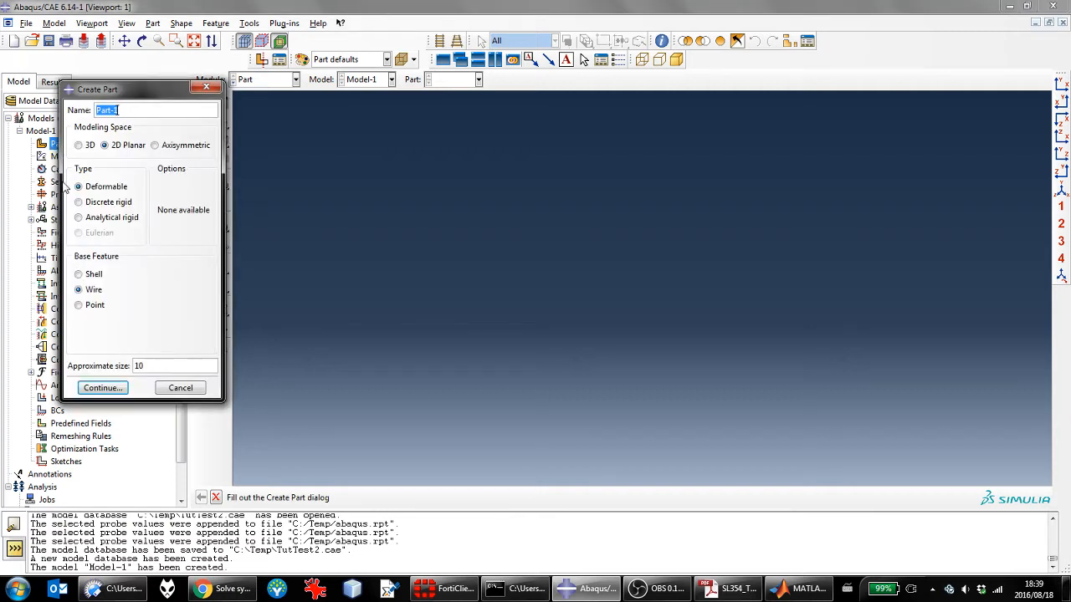
{"action": "left_click", "coordinate": [118, 152]}
{"action": "left_click", "coordinate": [99, 291]}
{"action": "left_click_drag", "start_coordinate": [143, 110], "coordinate": [60, 114]}
{"action": "type", "text": "Bridge"}
{"action": "double_click", "coordinate": [139, 366]}
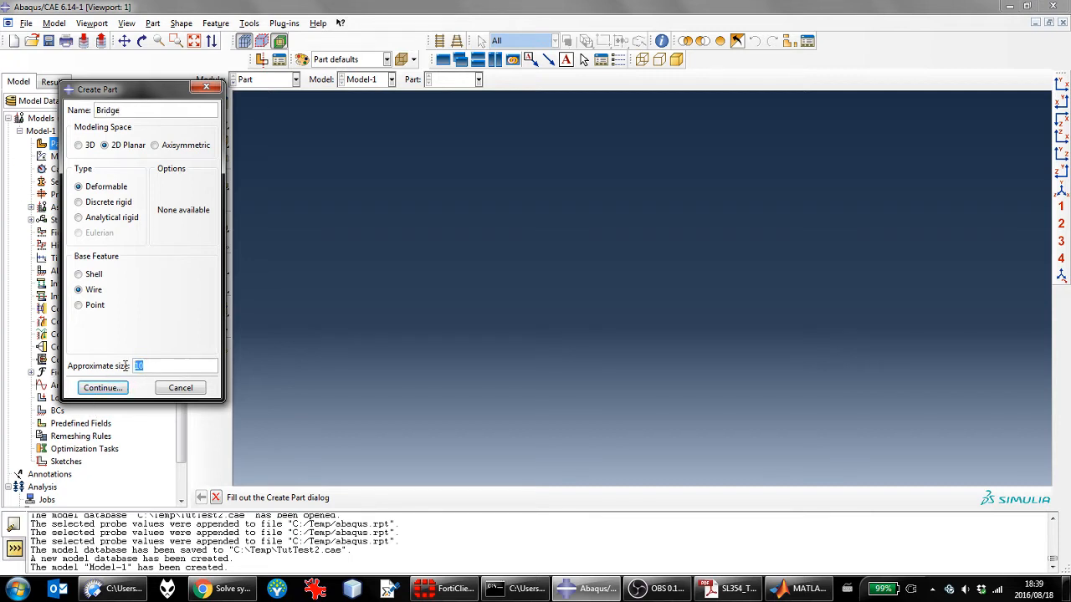
{"action": "type", "text": "4"}
{"action": "left_click", "coordinate": [102, 390]}
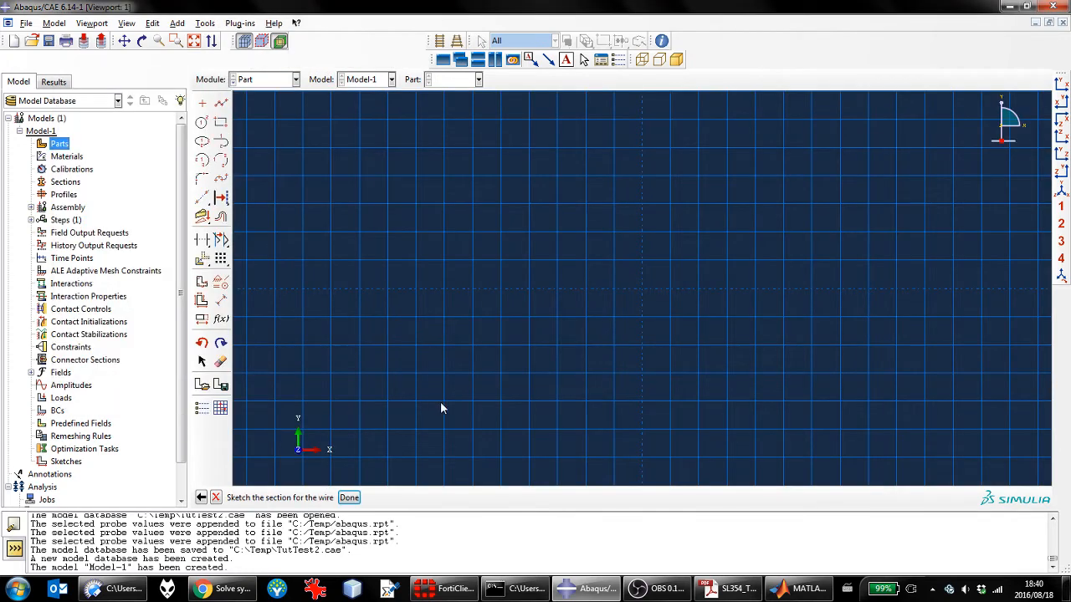
Sketch the bridge deck as two connected horizontal lines from the origin through (6,0) to (12,0), consulting the PDF drawing for dimensions
{"action": "left_click", "coordinate": [221, 102]}
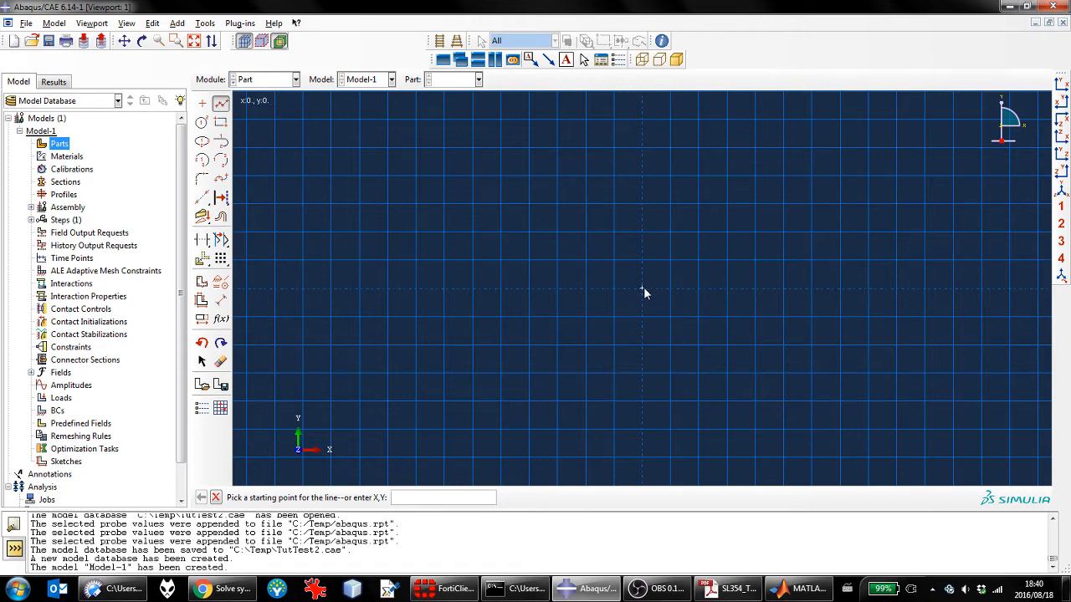
{"action": "left_click", "coordinate": [750, 590]}
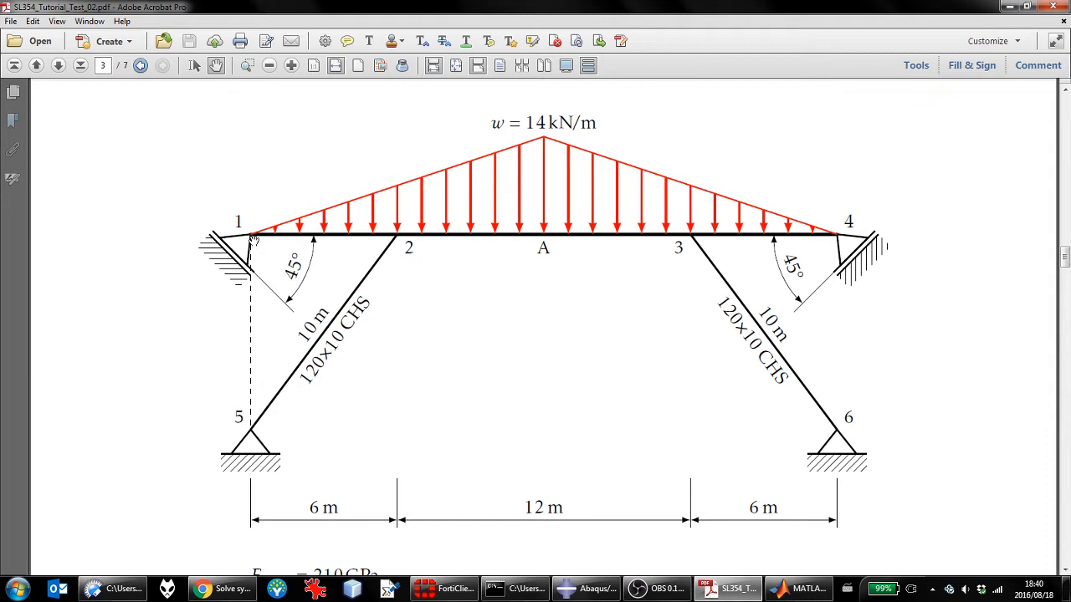
{"action": "mouse_move", "coordinate": [585, 596]}
{"action": "left_click", "coordinate": [609, 596]}
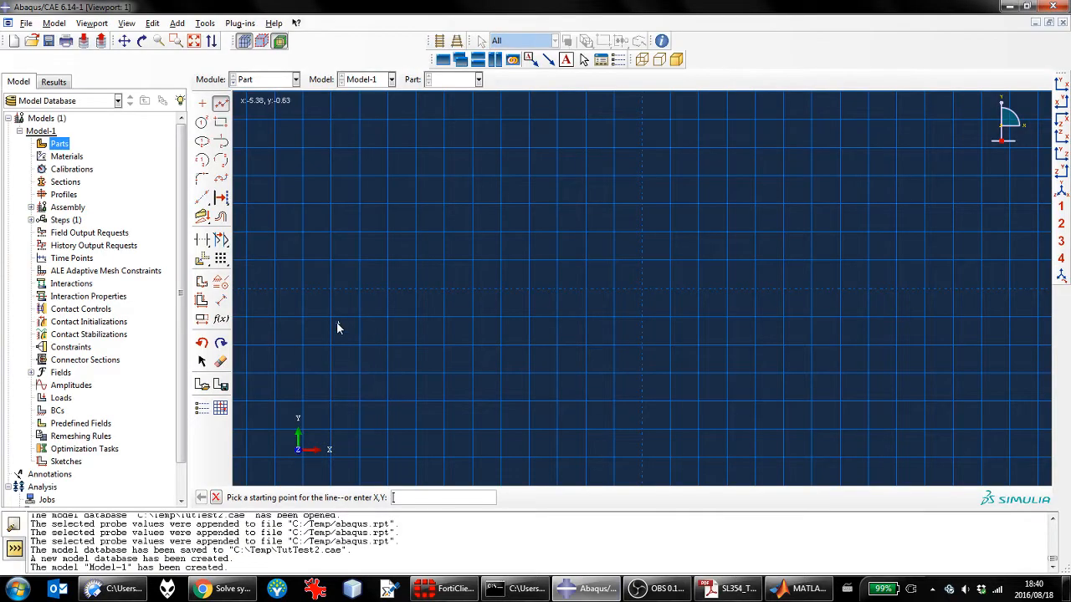
{"action": "left_click", "coordinate": [643, 291]}
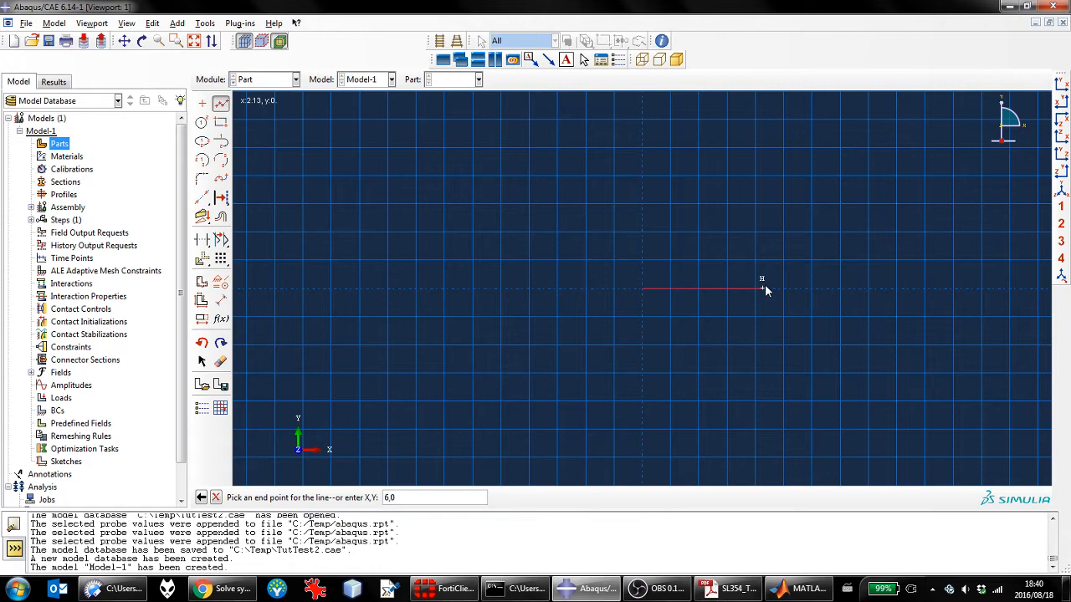
{"action": "left_click", "coordinate": [764, 289]}
{"action": "scroll", "coordinate": [439, 269], "scroll_direction": "down", "scroll_amount": 3}
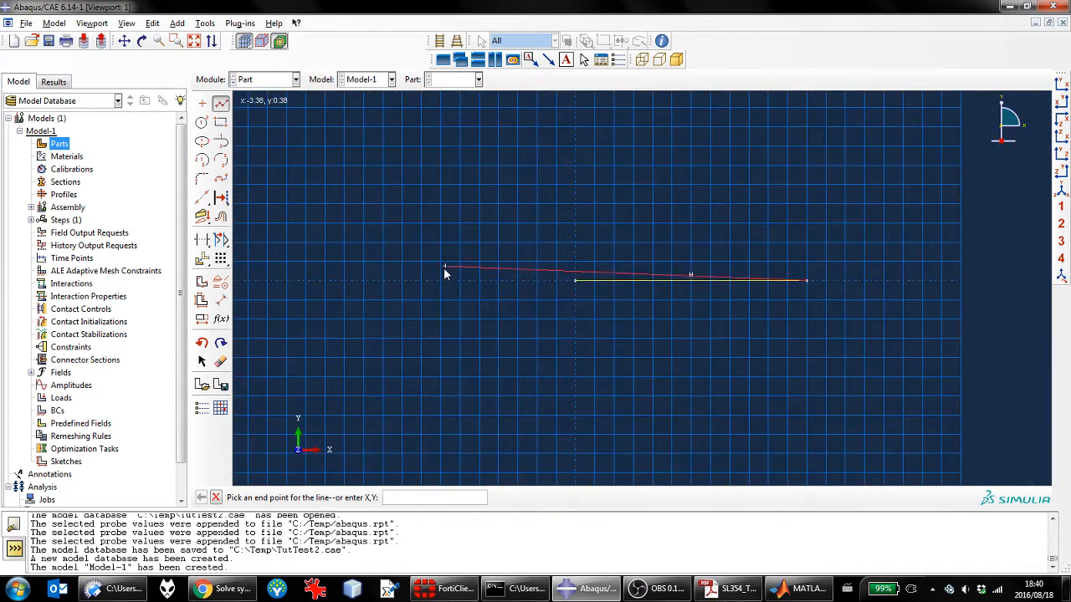
{"action": "left_click", "coordinate": [962, 285]}
{"action": "scroll", "coordinate": [561, 227], "scroll_direction": "down", "scroll_amount": 2}
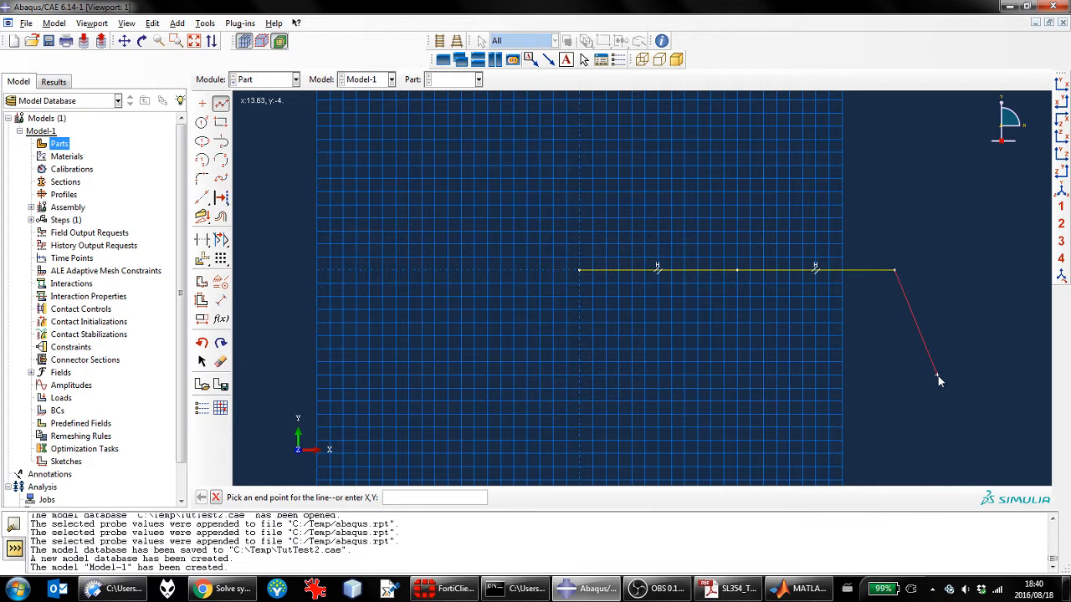
{"action": "middle_click", "coordinate": [938, 380]}
Add an inclined strut line from (0,-8) to the deck's middle point at (6,0) and finish the part sketch
{"action": "left_click", "coordinate": [226, 105]}
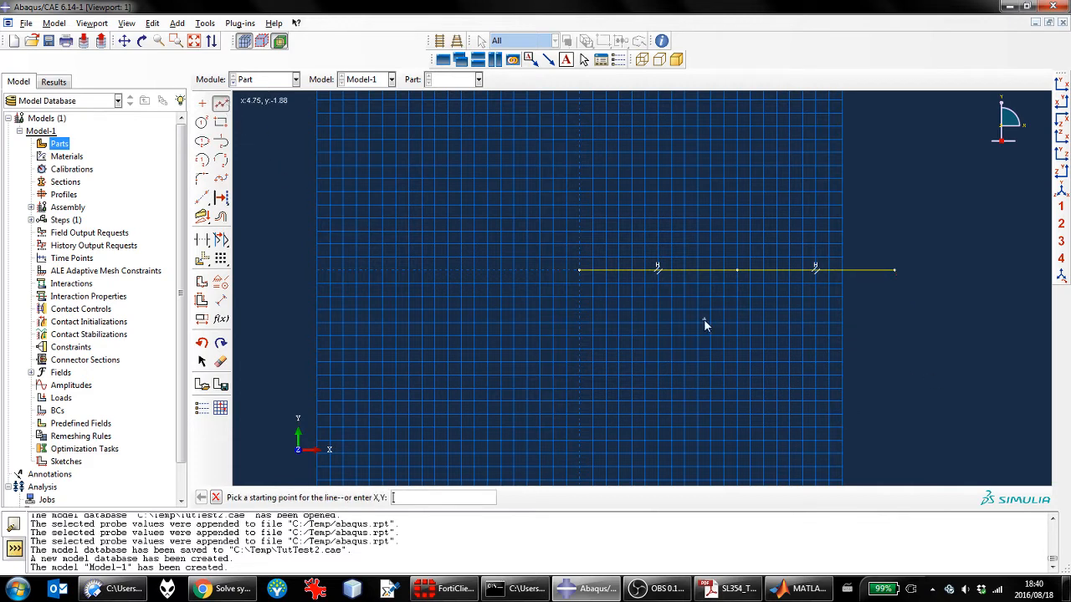
{"action": "type", "text": "0,-8"}
{"action": "key", "text": "Return"}
{"action": "scroll", "coordinate": [741, 298], "scroll_direction": "up", "scroll_amount": 2}
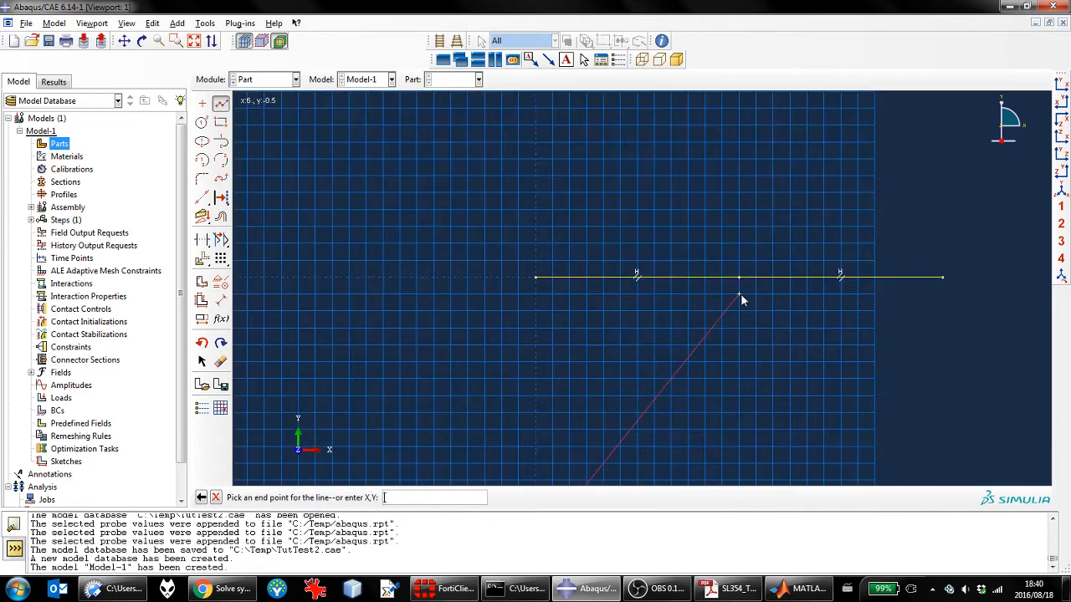
{"action": "left_click", "coordinate": [742, 279]}
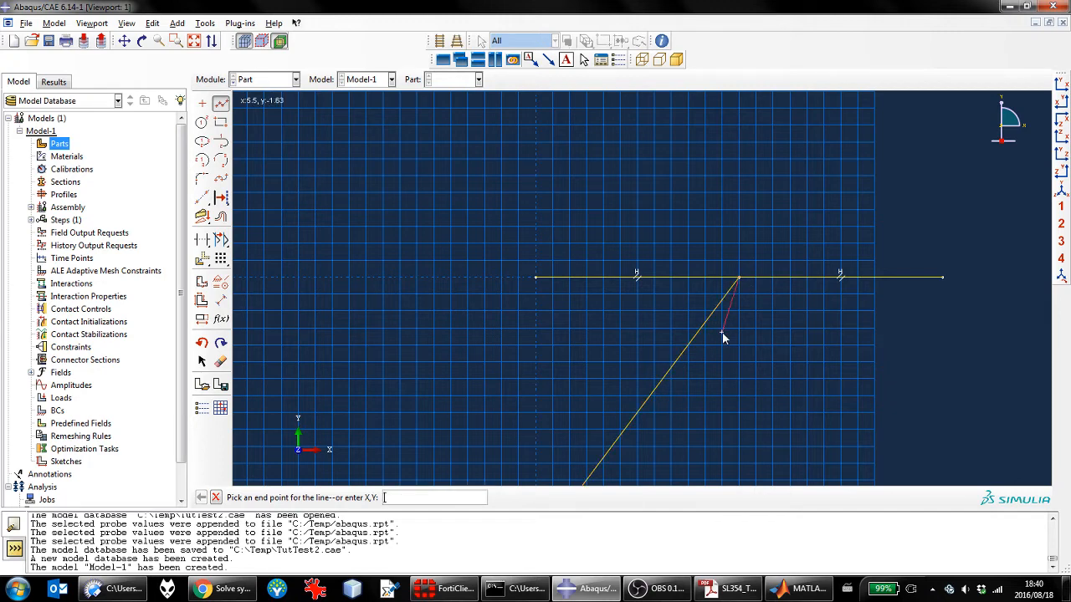
{"action": "key", "text": "Escape"}
{"action": "left_click", "coordinate": [352, 499]}
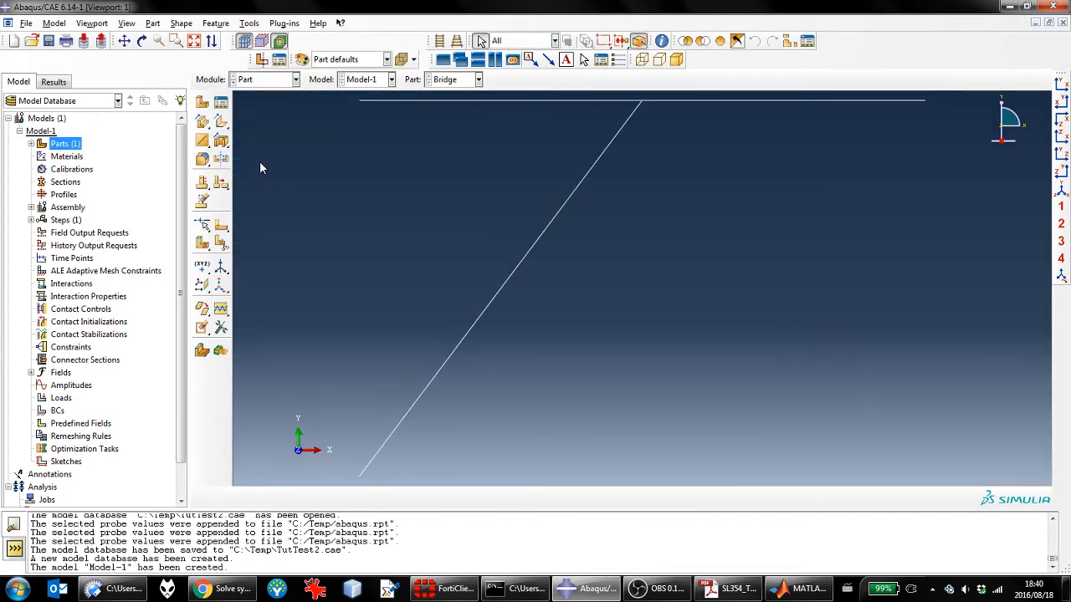
Create an isotropic elastic material named Steel with a Young's modulus of 210e9 and a Poisson's ratio of 0.3
{"action": "double_click", "coordinate": [66, 156]}
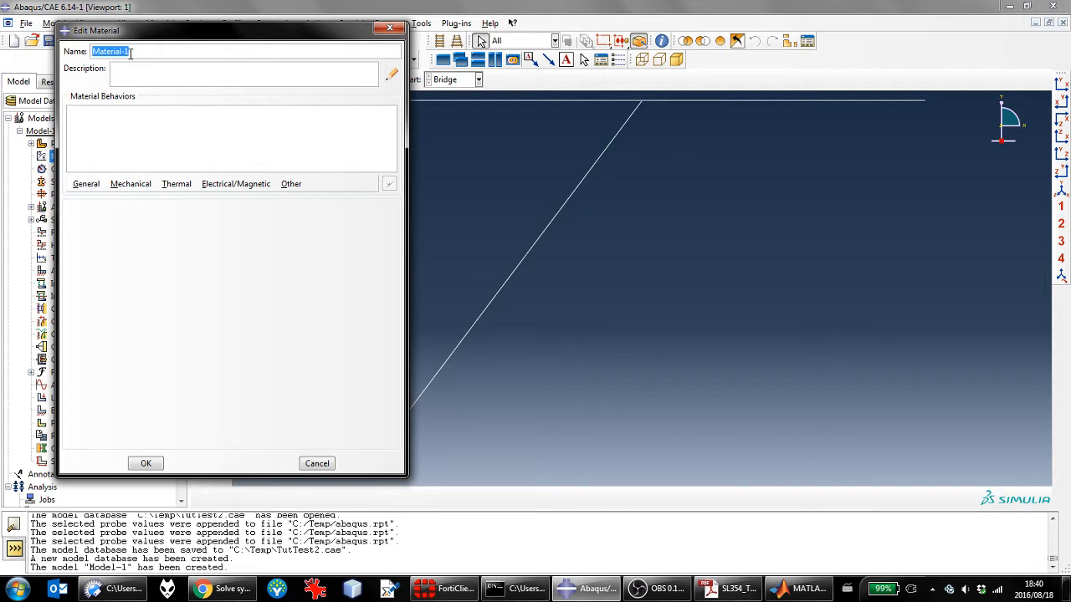
{"action": "type", "text": "Steel"}
{"action": "left_click", "coordinate": [85, 185]}
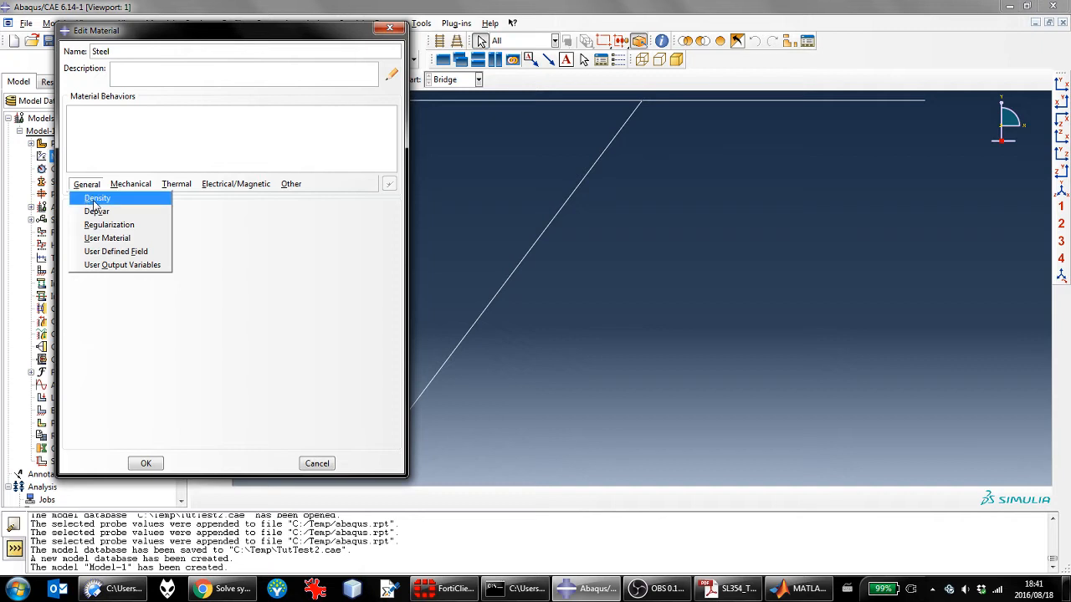
{"action": "left_click", "coordinate": [130, 184]}
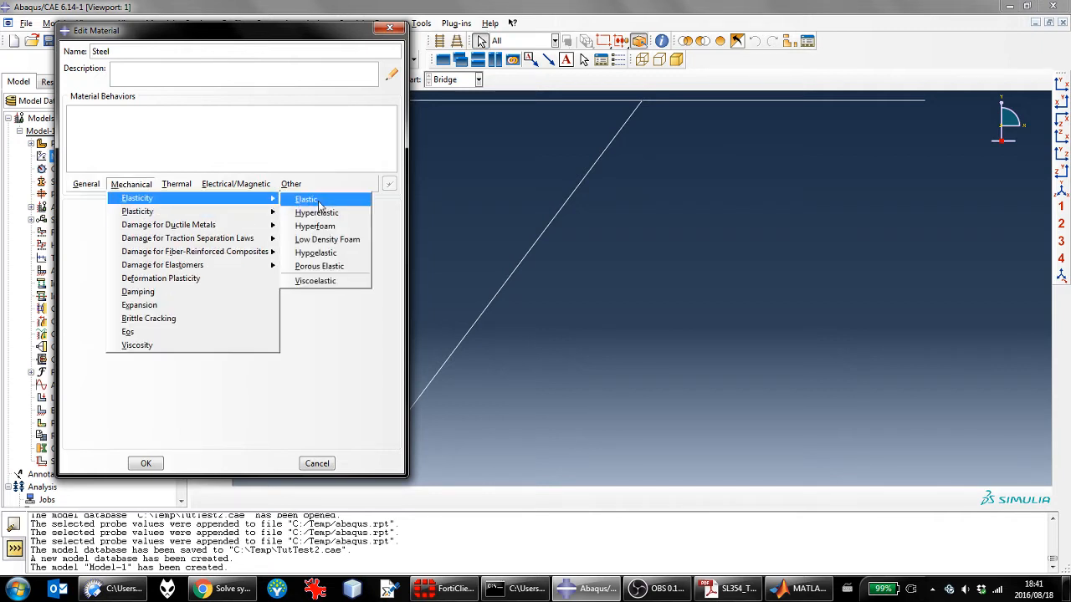
{"action": "left_click", "coordinate": [306, 200]}
{"action": "left_click", "coordinate": [125, 365]}
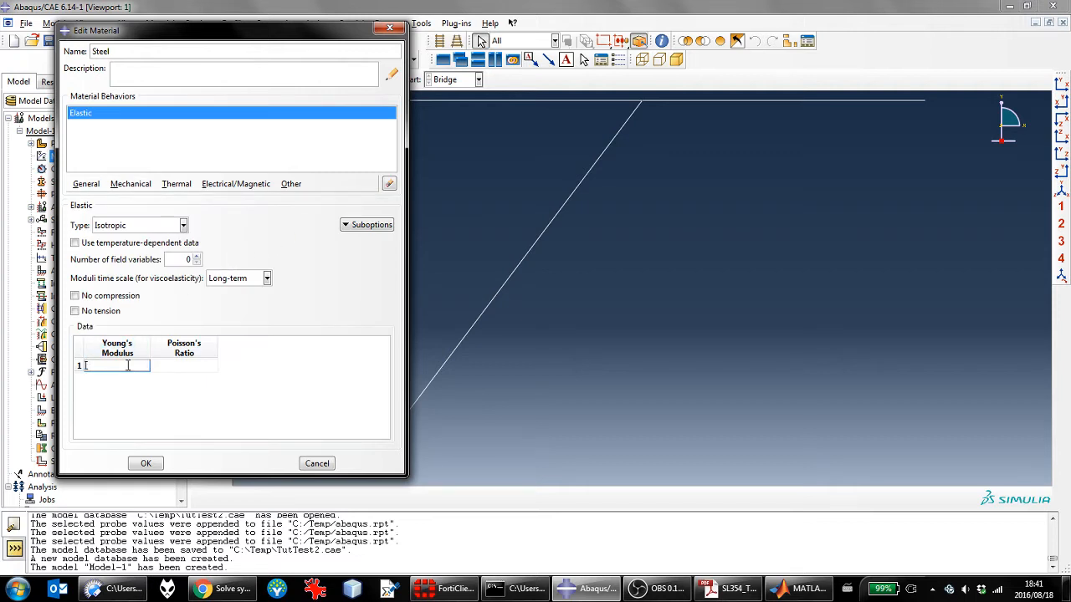
{"action": "type", "text": "210e9"}
{"action": "left_click", "coordinate": [175, 365]}
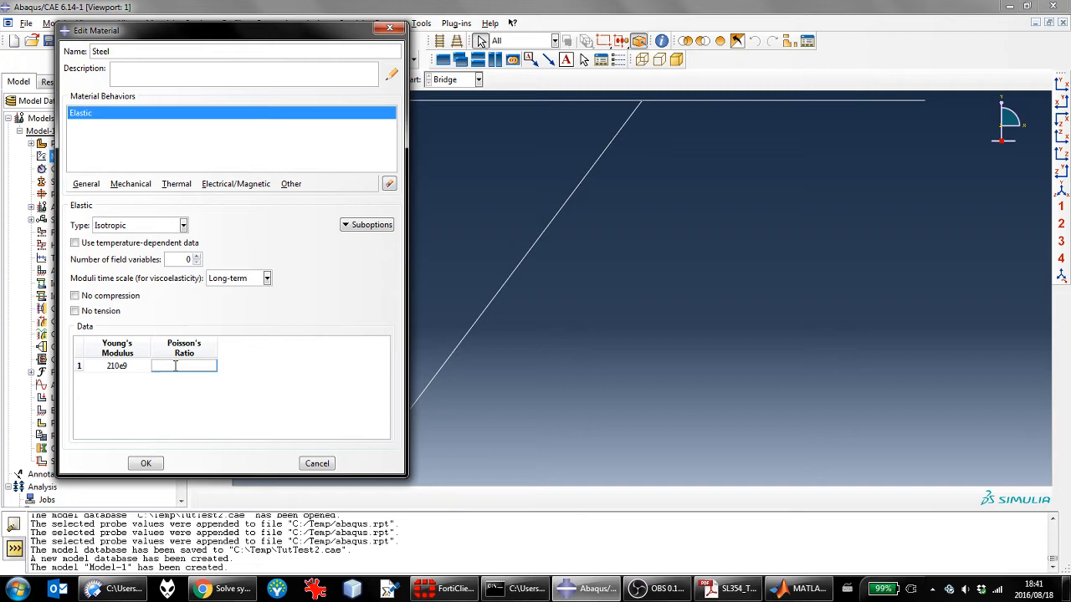
{"action": "type", "text": "0.3"}
{"action": "left_click", "coordinate": [146, 463]}
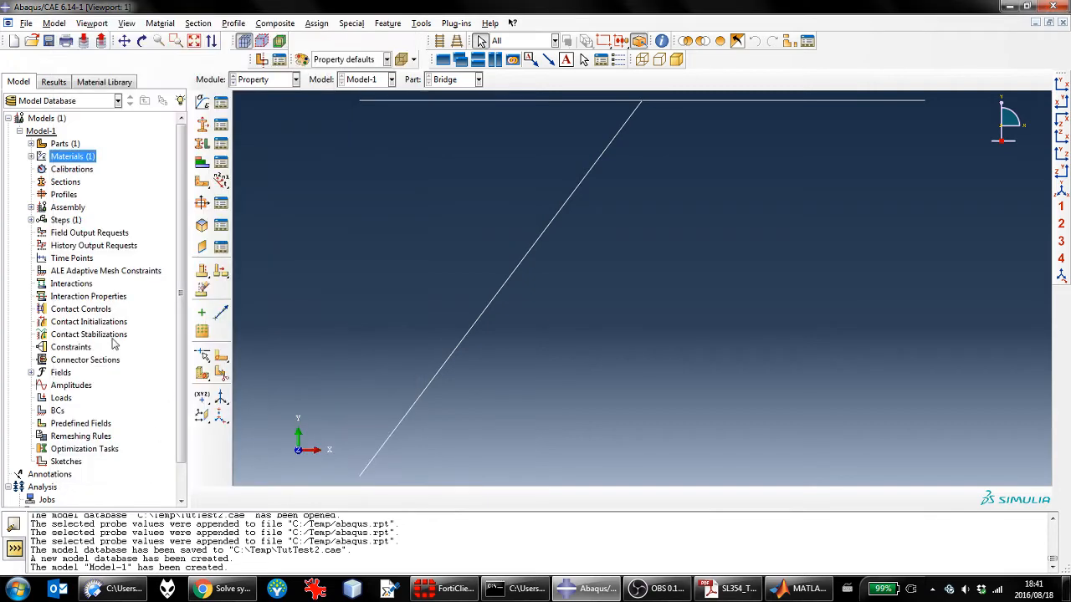
Start a new rectangular profile named Beam and open its dimension settings
{"action": "left_click", "coordinate": [64, 194]}
{"action": "double_click", "coordinate": [64, 195]}
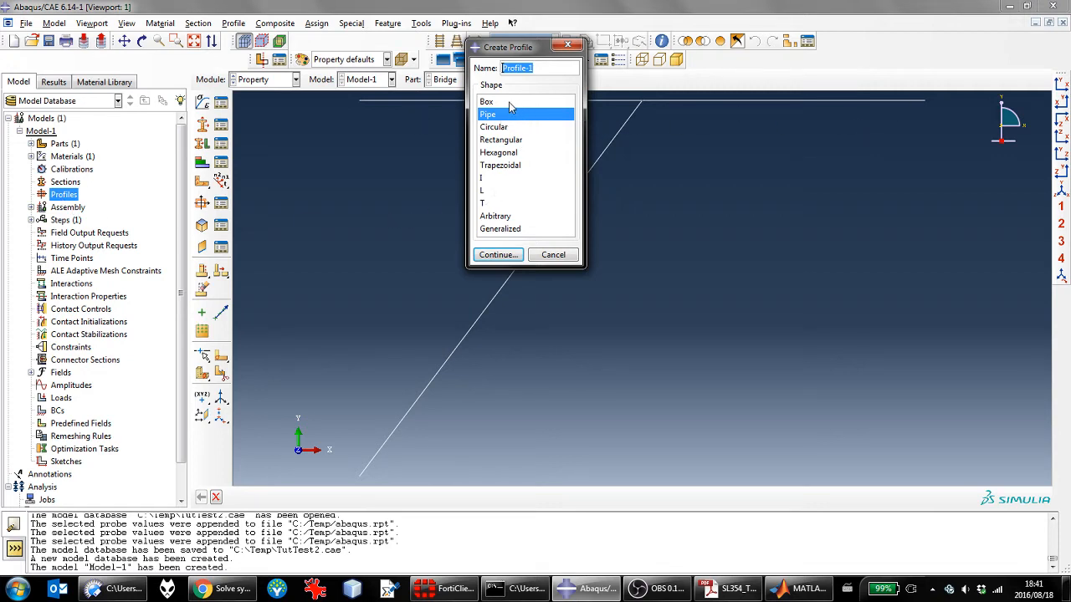
{"action": "left_click", "coordinate": [502, 140]}
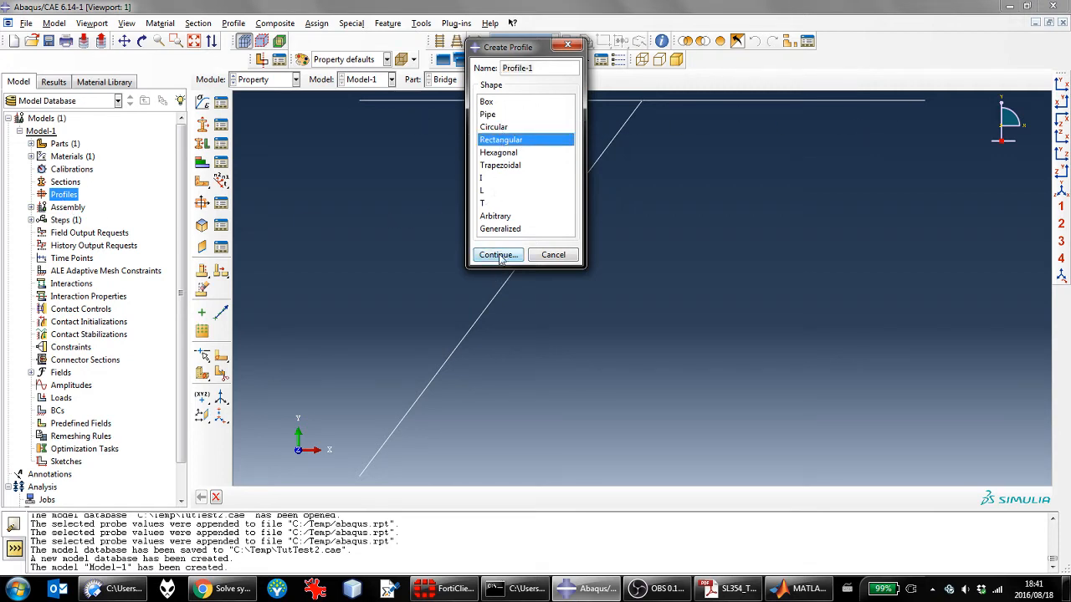
{"action": "left_click_drag", "start_coordinate": [537, 68], "coordinate": [466, 66]}
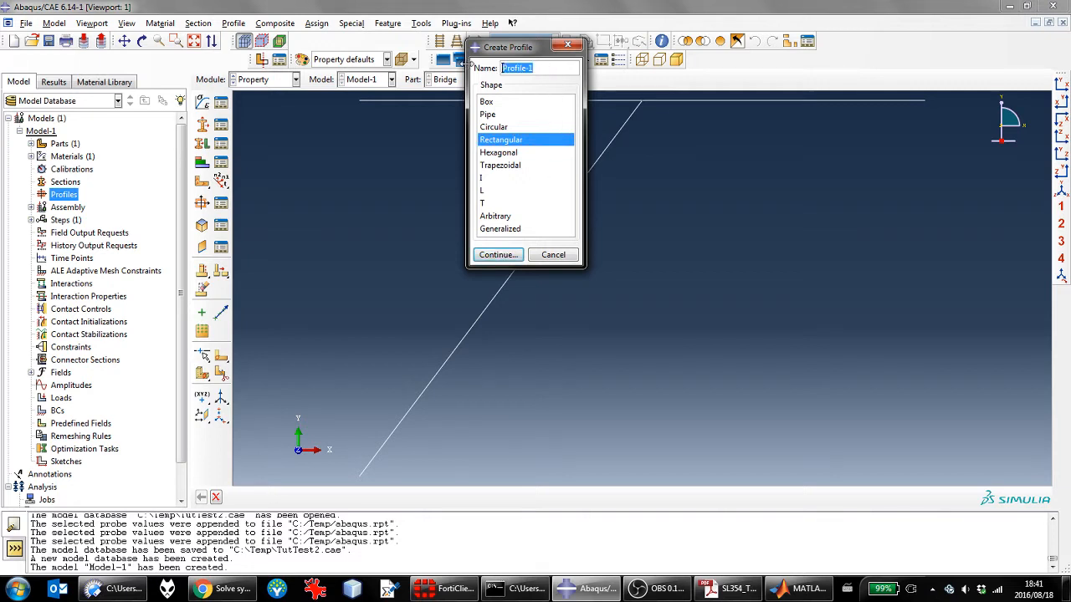
{"action": "type", "text": "Beam"}
{"action": "left_click", "coordinate": [498, 255]}
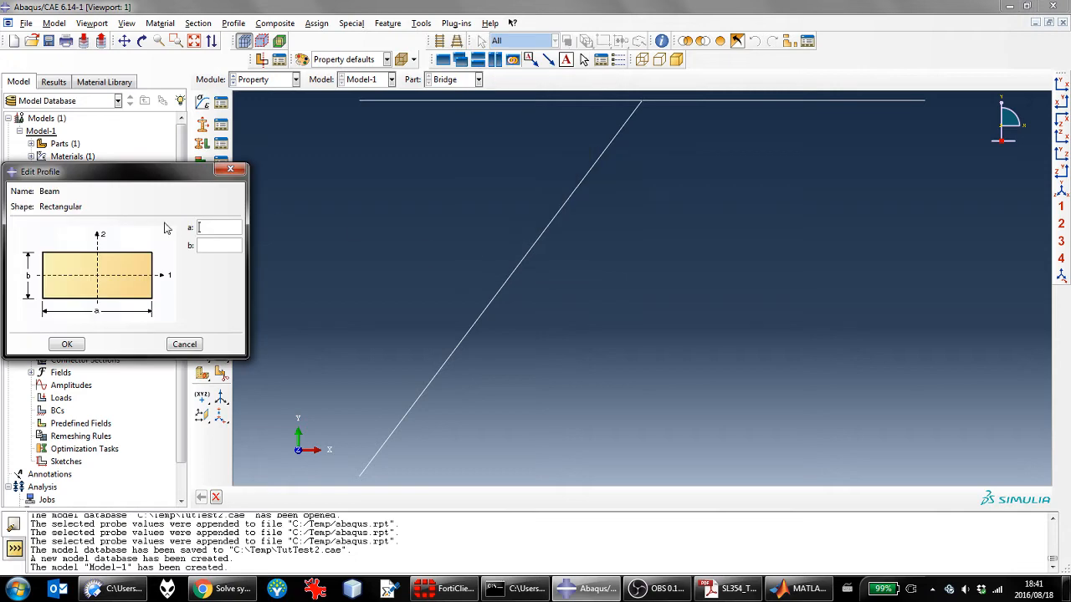
Copy the first fsolve result, 0.1633, from MATLAB and paste it as dimension a of the Beam profile in Abaqus/CAE
{"action": "left_click", "coordinate": [806, 593]}
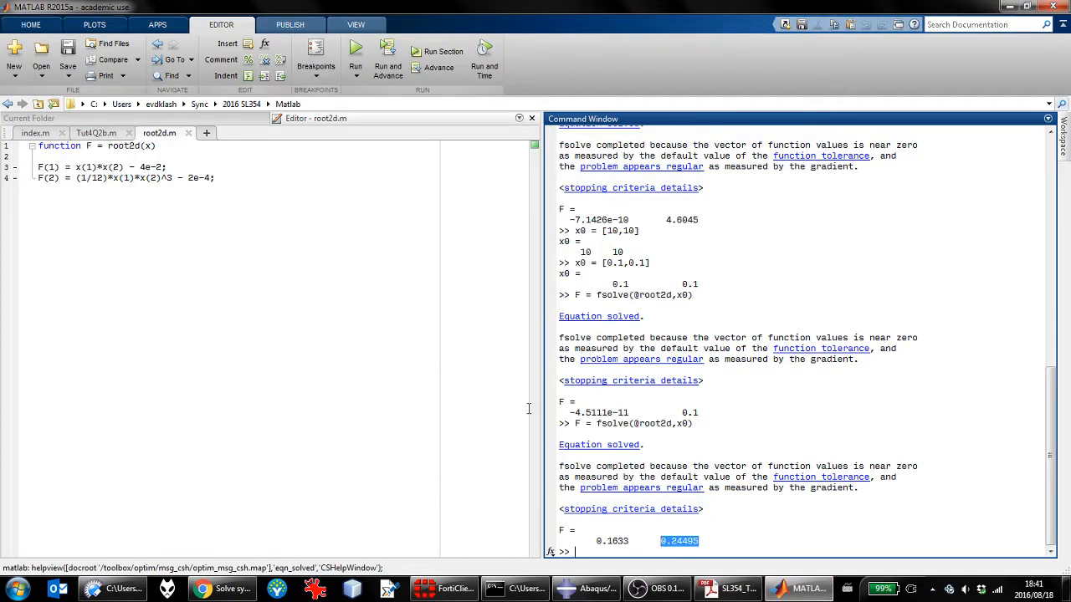
{"action": "double_click", "coordinate": [612, 541]}
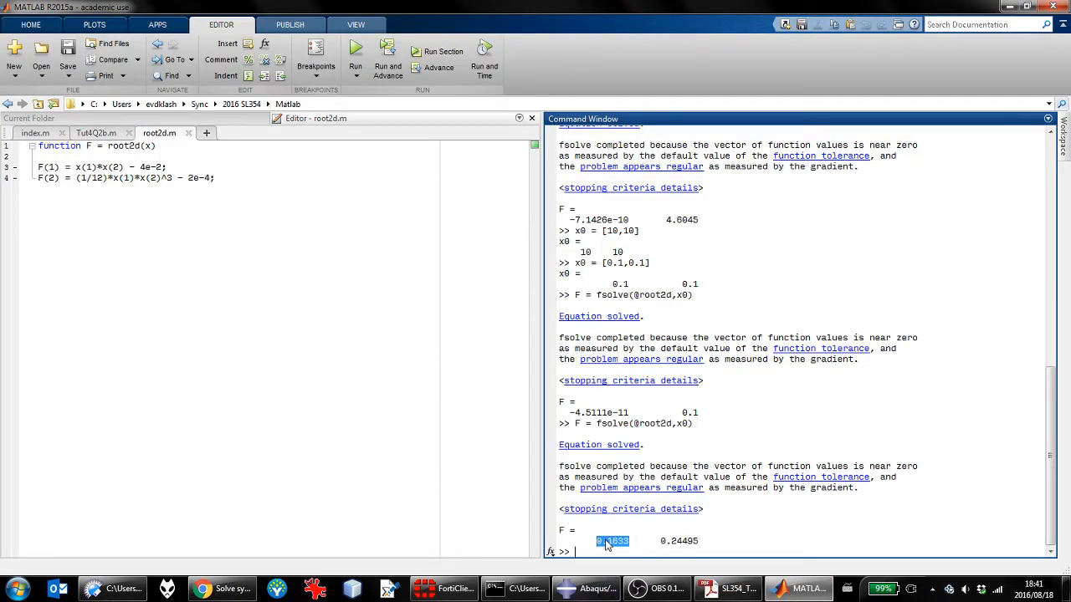
{"action": "right_click", "coordinate": [607, 543]}
{"action": "left_click", "coordinate": [640, 470]}
{"action": "mouse_move", "coordinate": [599, 592]}
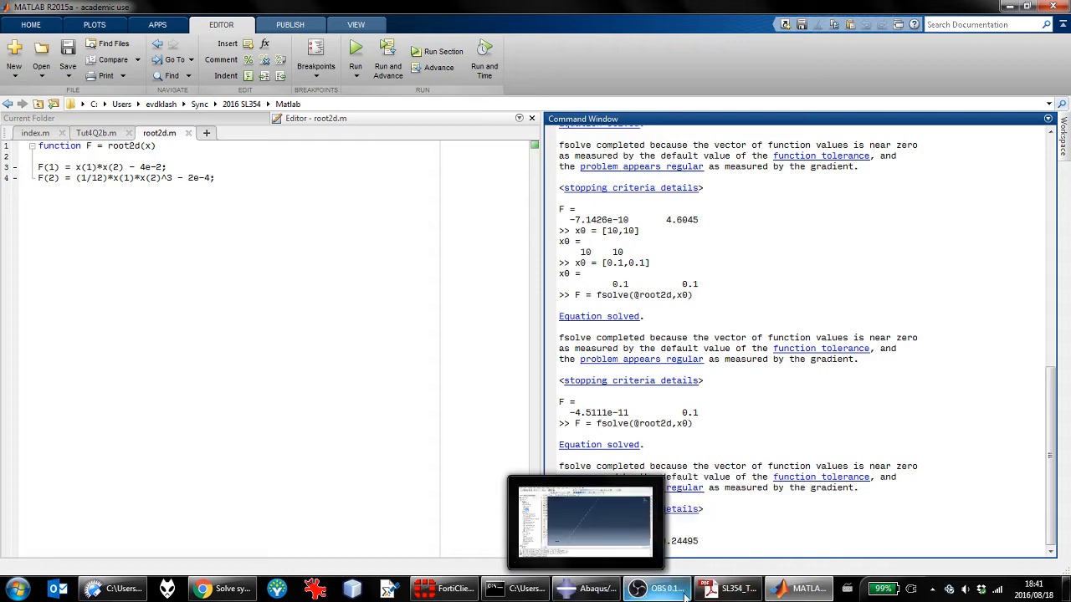
{"action": "left_click", "coordinate": [599, 589]}
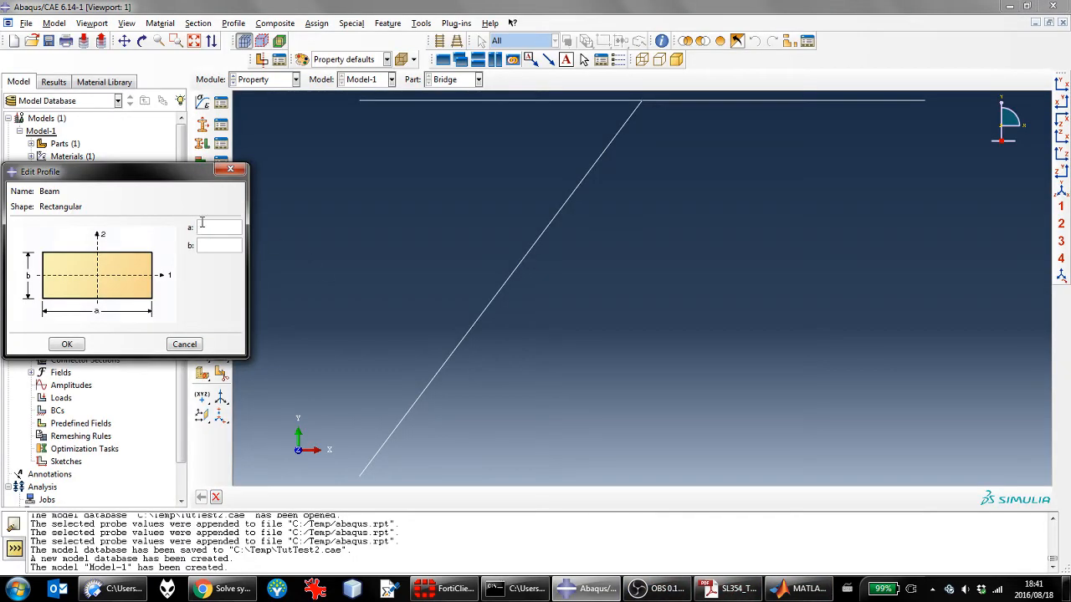
{"action": "key", "text": "ctrl+v"}
Copy the second fsolve result, 0.24495, from MATLAB, paste it as dimension b of the Beam profile in Abaqus/CAE and accept the profile
{"action": "left_click", "coordinate": [799, 589]}
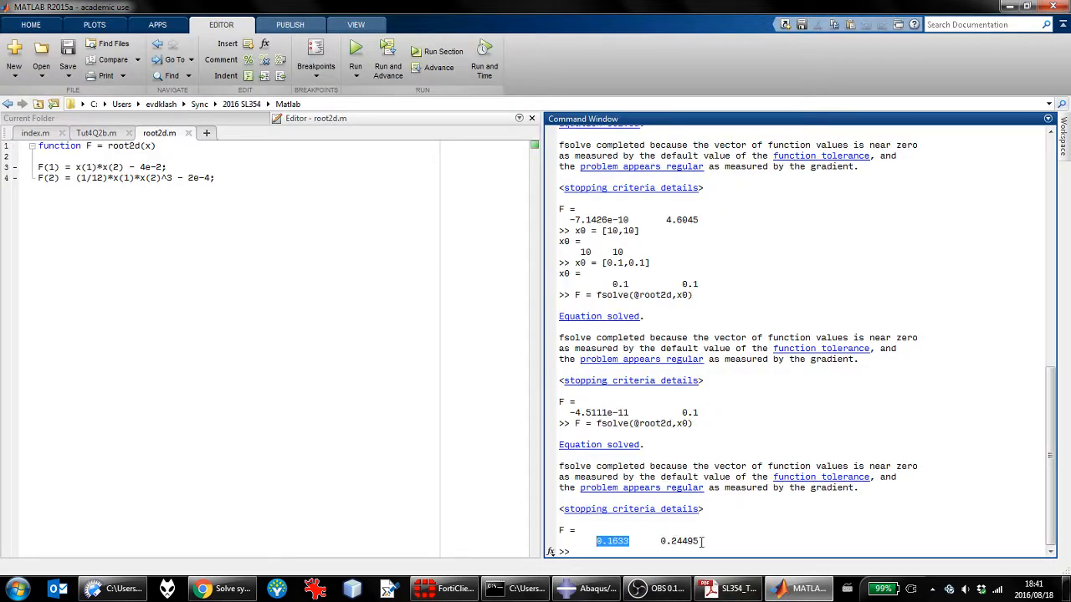
{"action": "left_click_drag", "start_coordinate": [699, 541], "coordinate": [660, 541]}
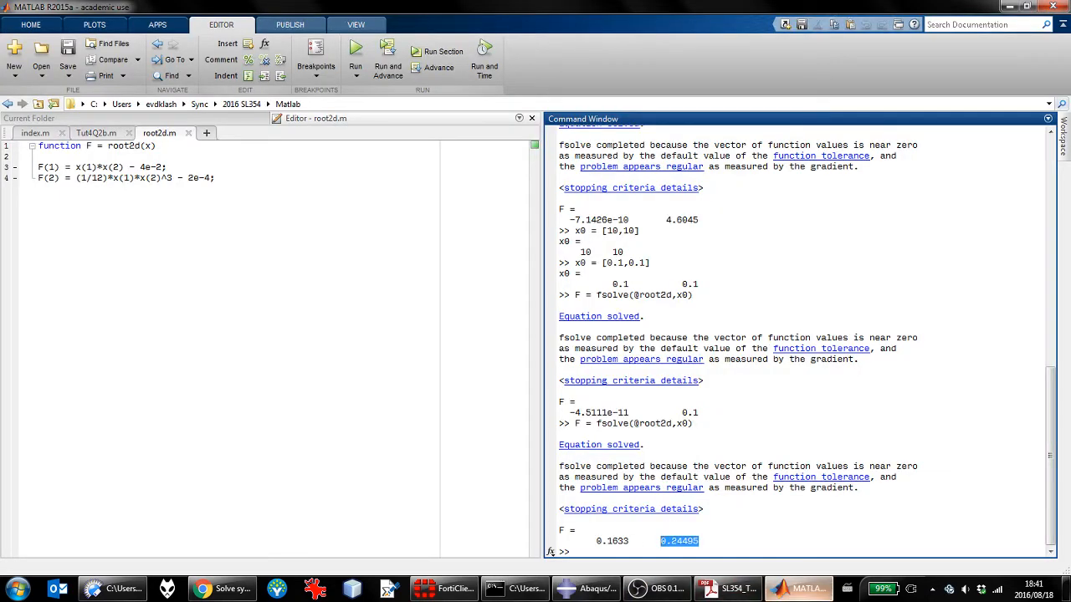
{"action": "left_click", "coordinate": [590, 589]}
{"action": "left_click", "coordinate": [224, 248]}
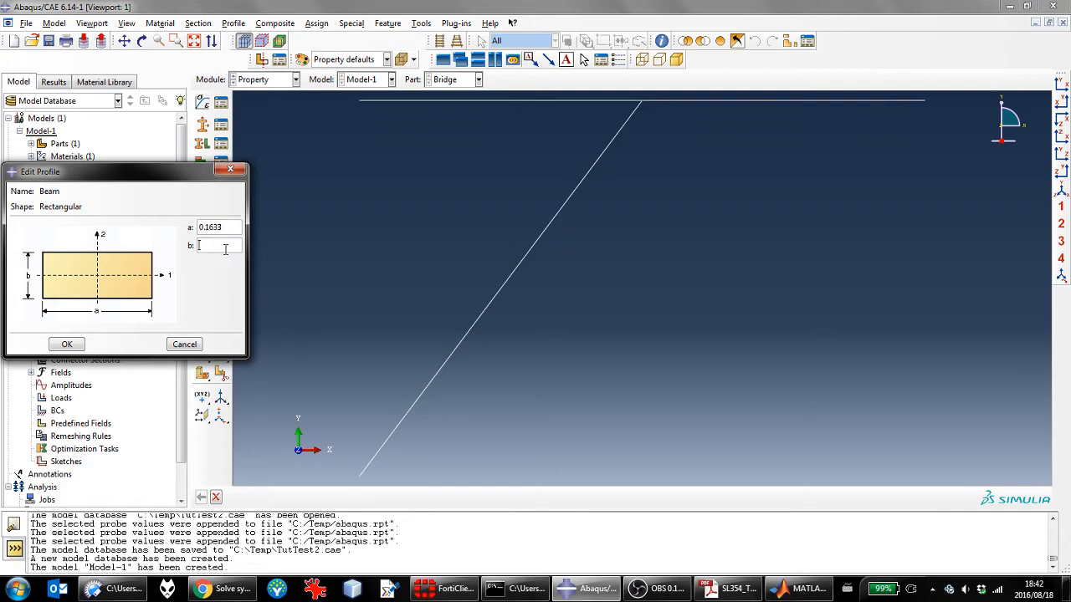
{"action": "key", "text": "ctrl+v"}
{"action": "left_click", "coordinate": [67, 344]}
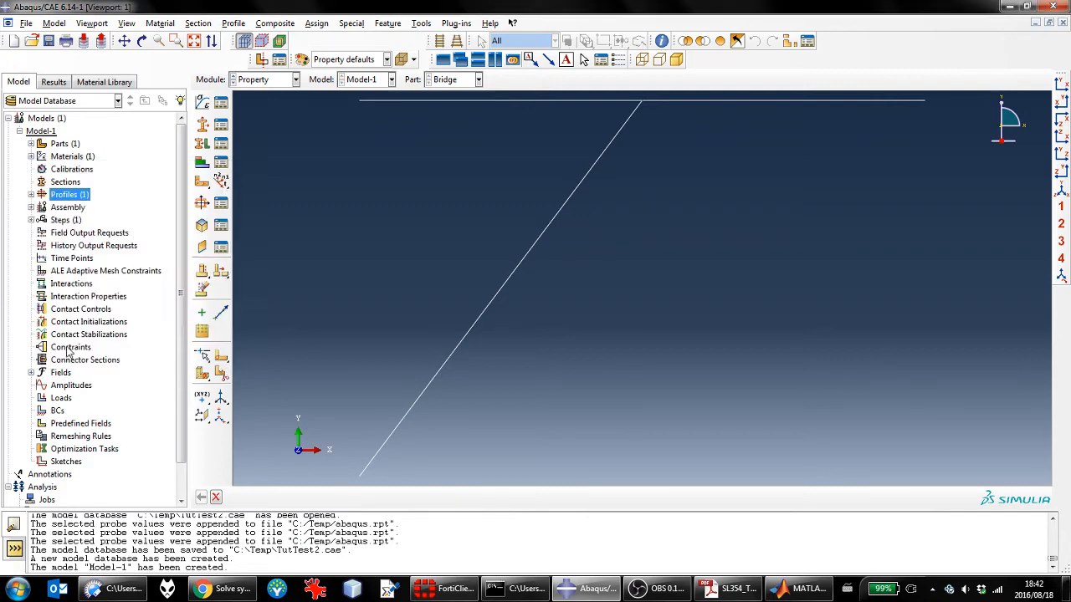
Switch to MATLAB and check the rectangular profile's area by evaluating area = F(1)*F(2)
{"action": "left_click", "coordinate": [803, 589]}
{"action": "left_click", "coordinate": [684, 548]}
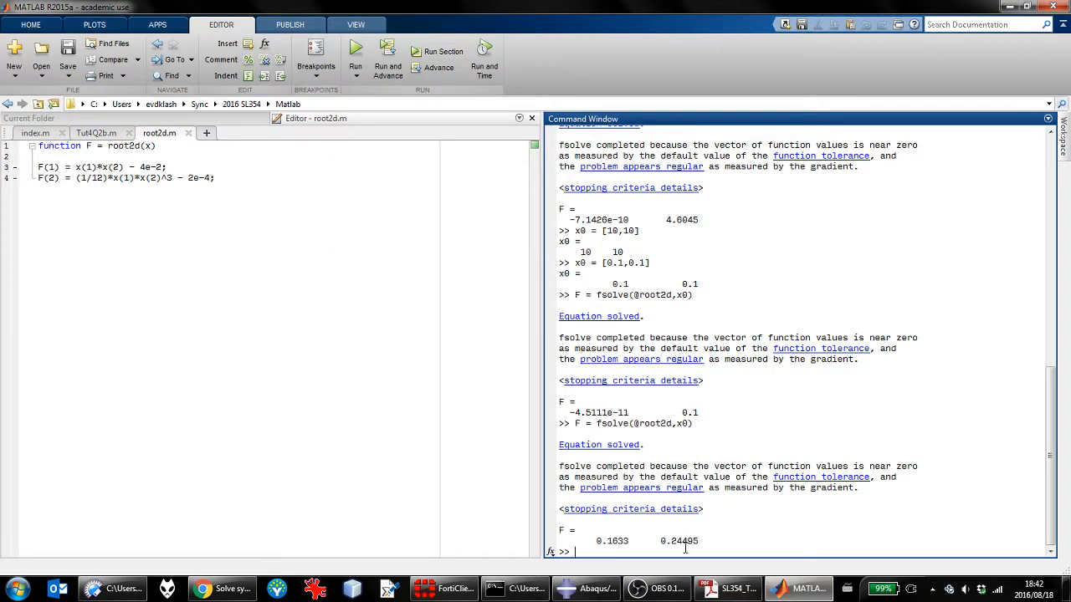
{"action": "type", "text": "area = F(1)*F(2)"}
{"action": "key", "text": "Return"}
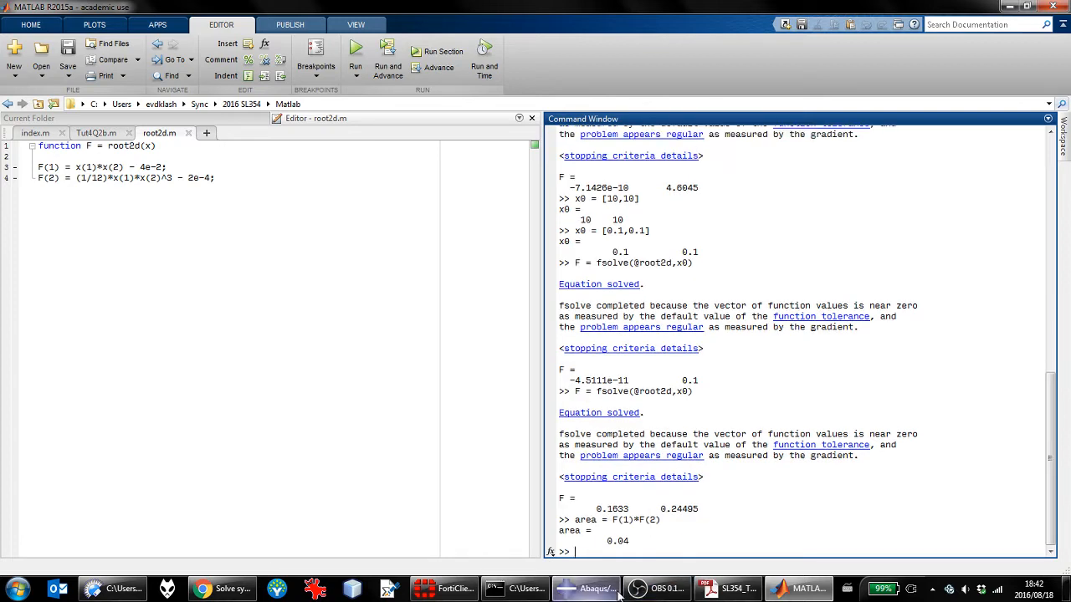
Switch to Abaqus/CAE and create a thin-walled pipe profile named Column with a radius of 0.06 and a thickness of 0.01
{"action": "left_click", "coordinate": [592, 588]}
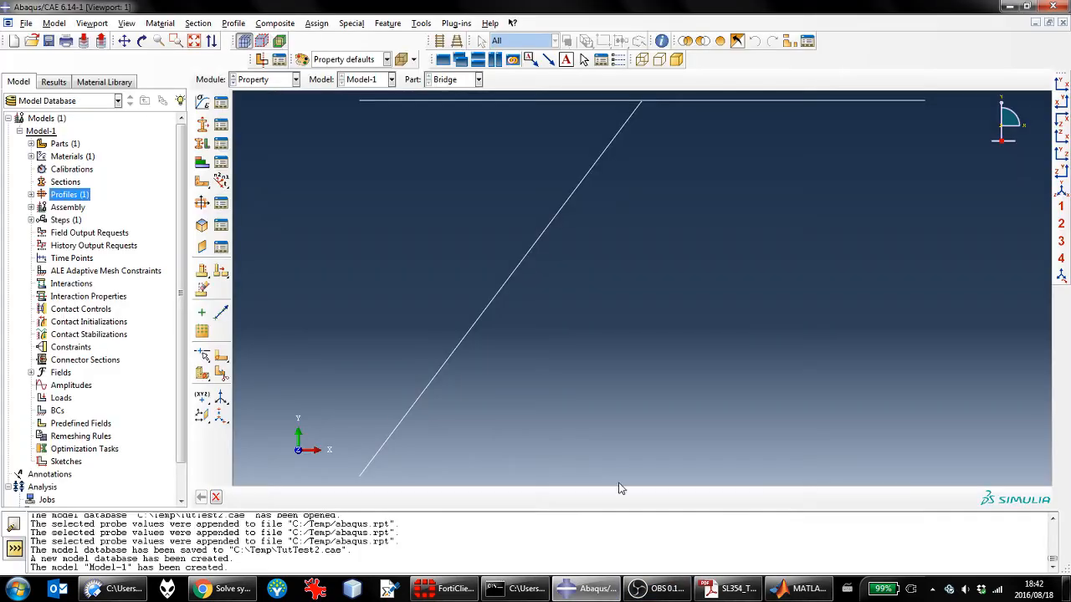
{"action": "left_click", "coordinate": [31, 194]}
{"action": "right_click", "coordinate": [67, 201]}
{"action": "left_click", "coordinate": [91, 218]}
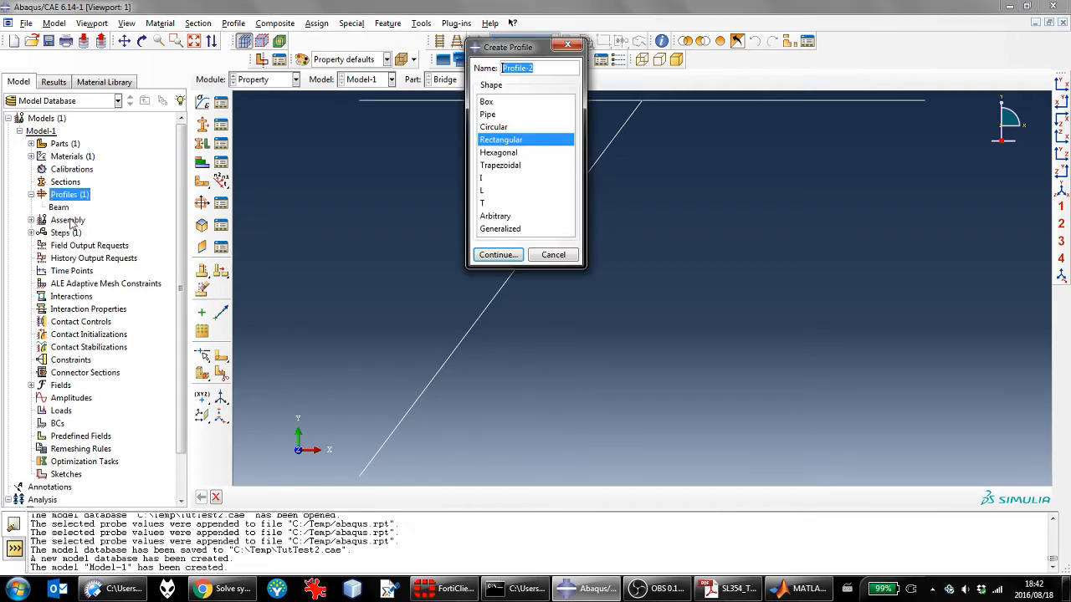
{"action": "left_click", "coordinate": [489, 114]}
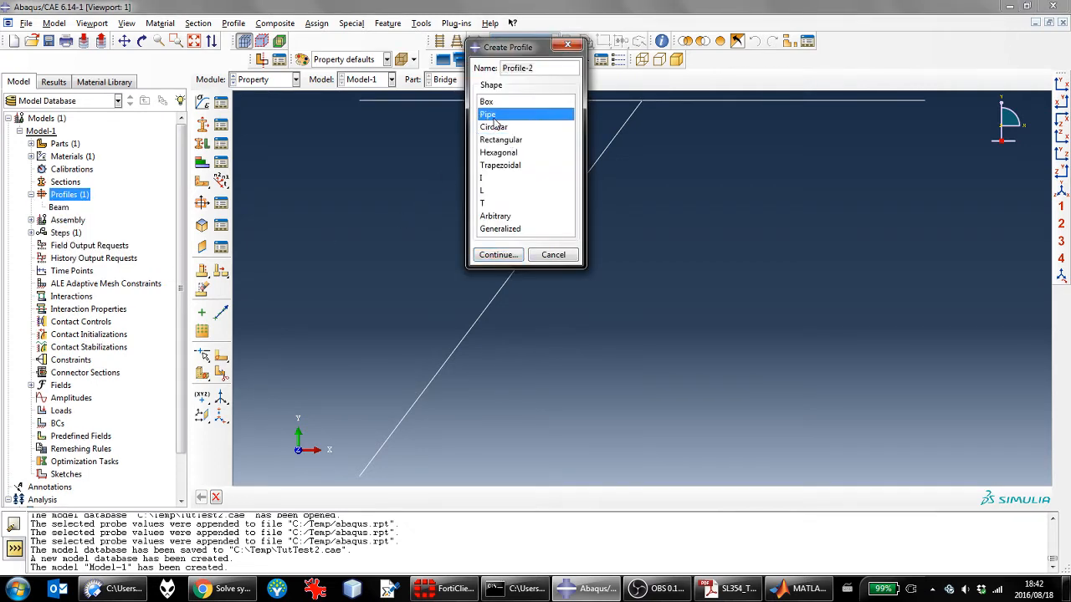
{"action": "left_click", "coordinate": [540, 72]}
{"action": "left_click_drag", "start_coordinate": [540, 71], "coordinate": [465, 73]}
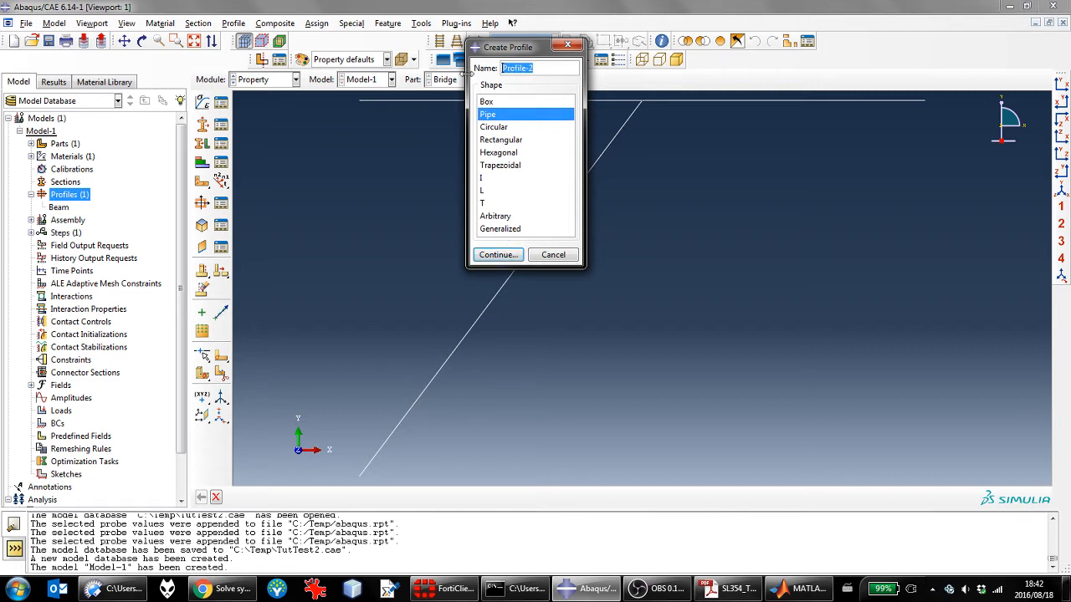
{"action": "type", "text": "Column"}
{"action": "left_click", "coordinate": [499, 254]}
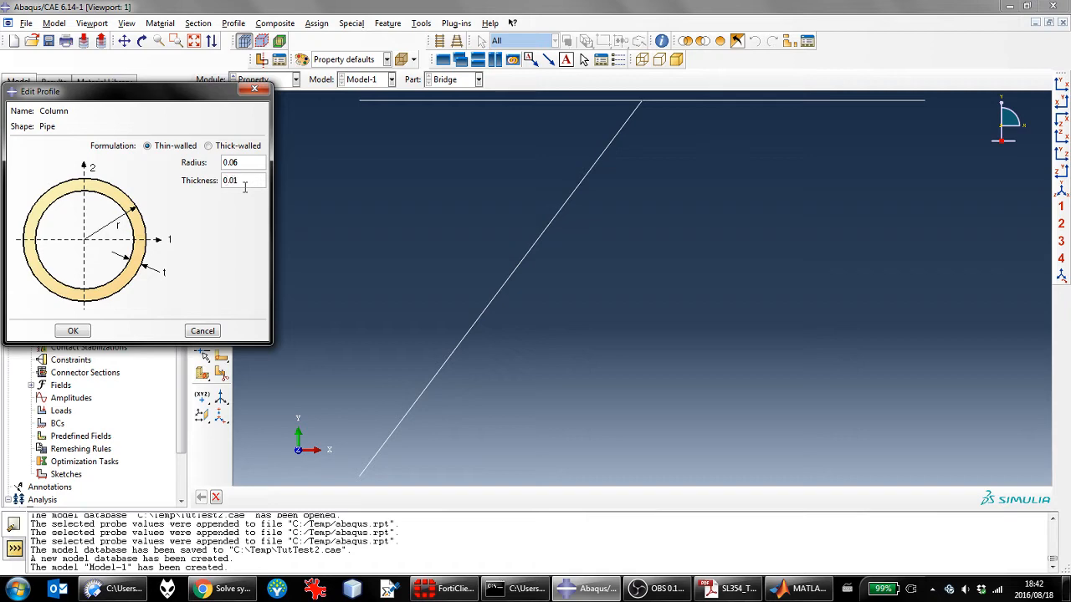
{"action": "left_click", "coordinate": [73, 331]}
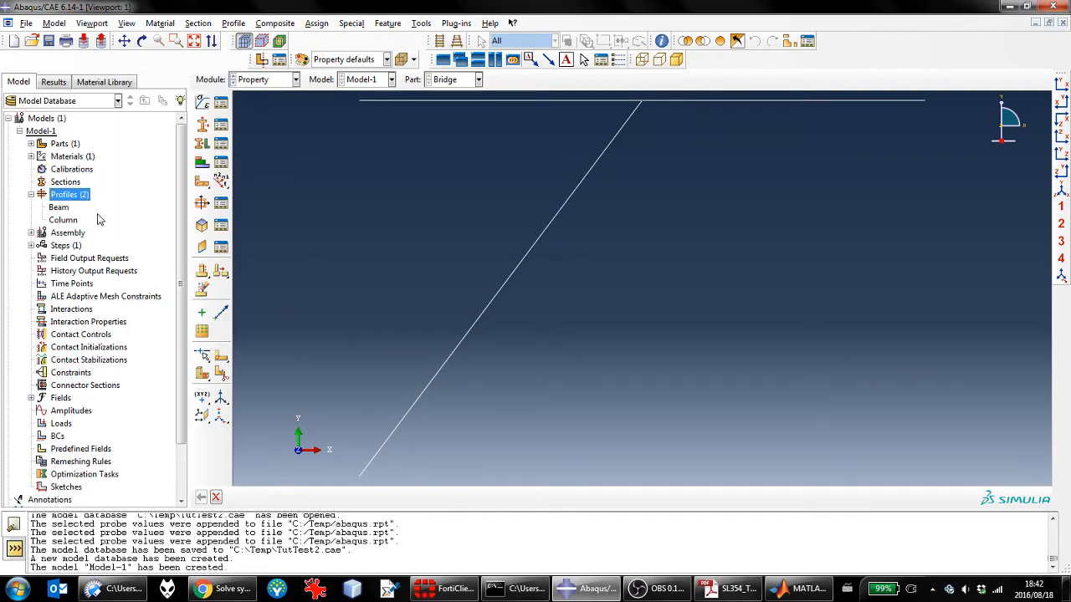
Create a beam-type section named Beam that uses the Beam profile and the Steel material
{"action": "left_click", "coordinate": [67, 181]}
{"action": "double_click", "coordinate": [71, 181]}
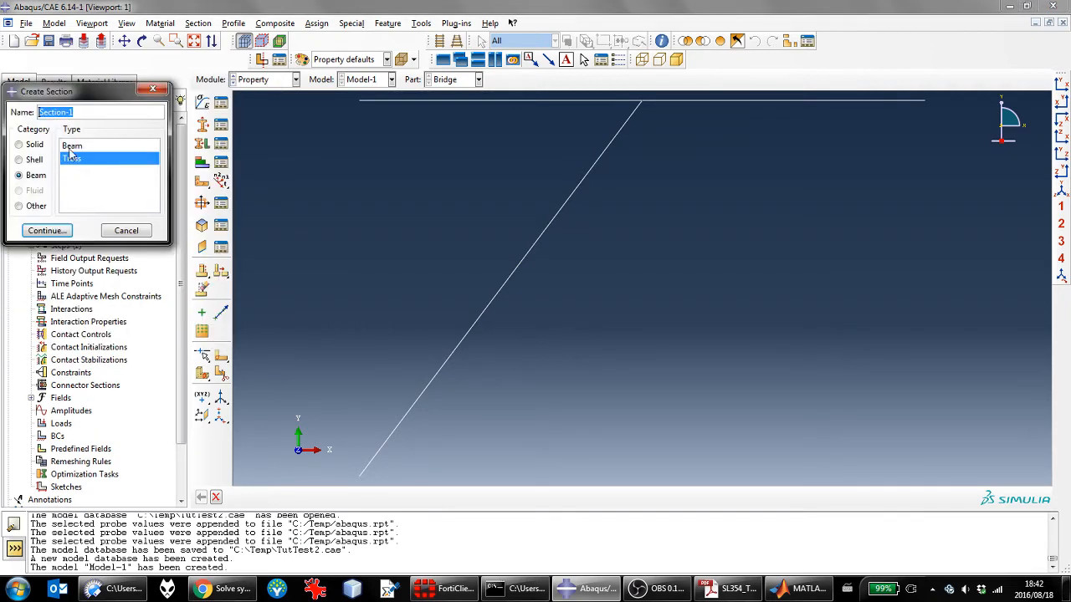
{"action": "left_click", "coordinate": [71, 147]}
{"action": "left_click_drag", "start_coordinate": [74, 114], "coordinate": [10, 124]}
{"action": "type", "text": "Beam"}
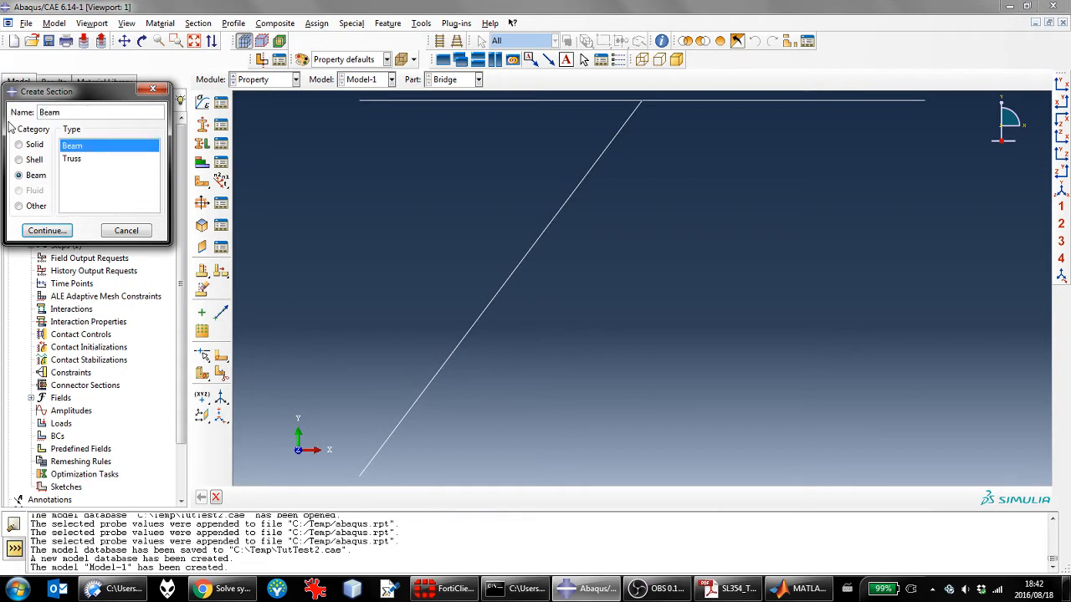
{"action": "left_click", "coordinate": [47, 230]}
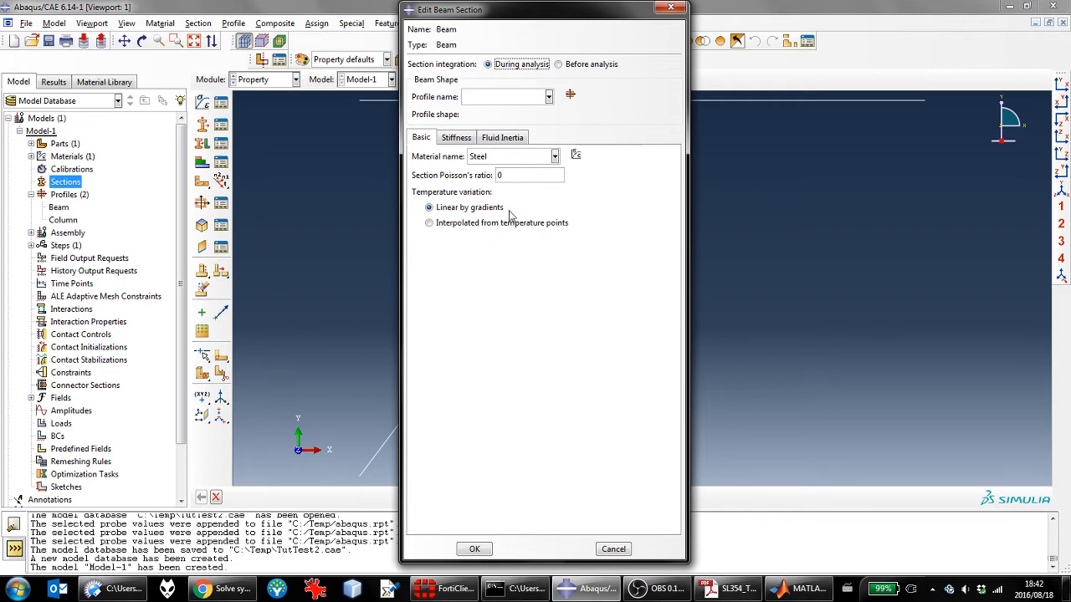
{"action": "left_click", "coordinate": [549, 98]}
{"action": "left_click", "coordinate": [542, 114]}
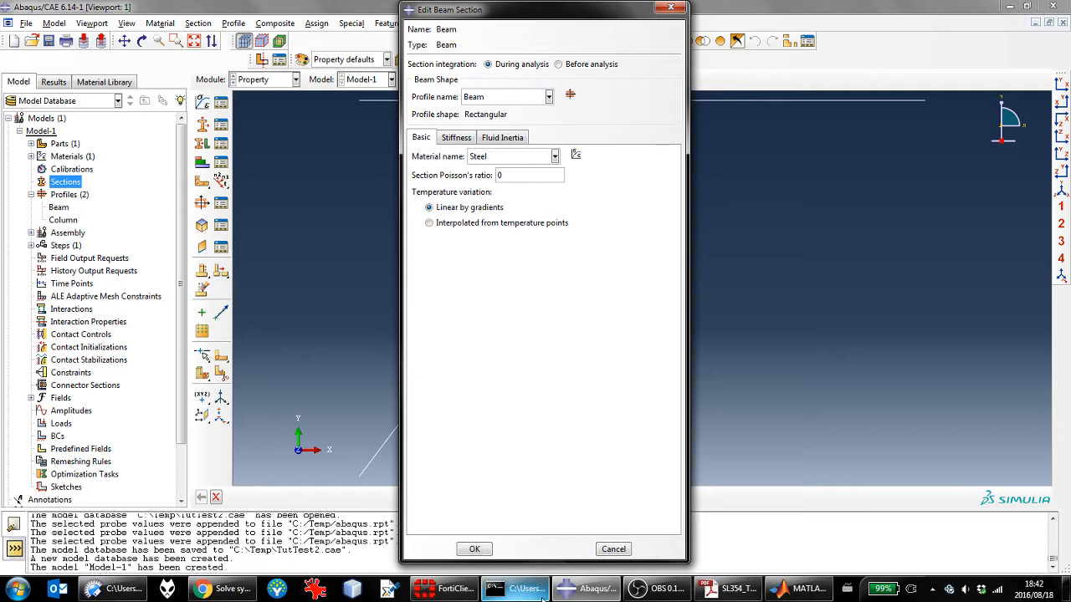
{"action": "left_click", "coordinate": [474, 549]}
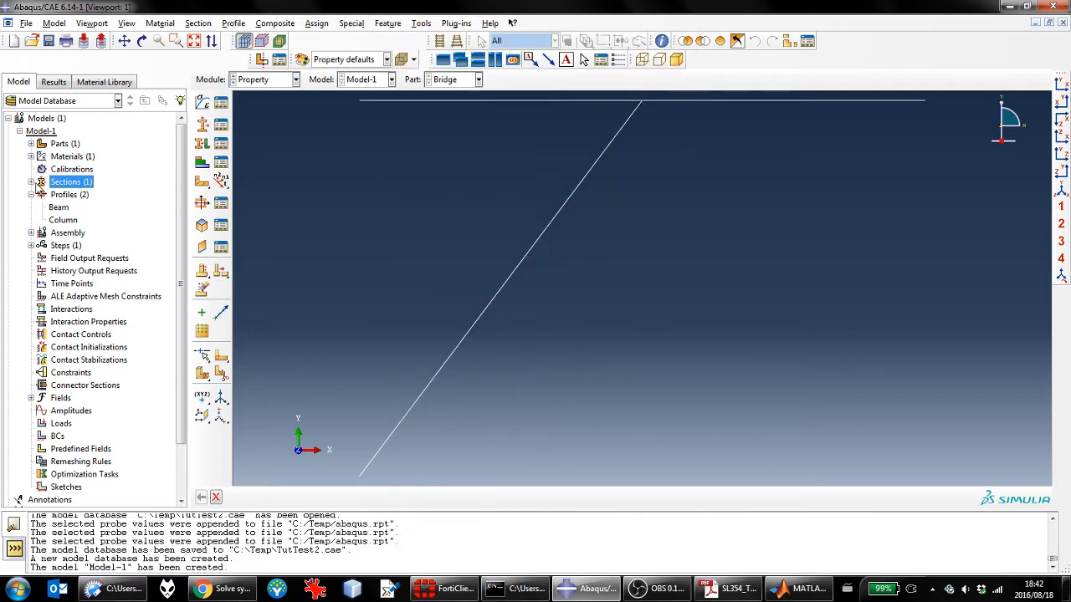
Start a second section of type Truss under its default name, open its settings and switch to MATLAB
{"action": "left_click", "coordinate": [31, 182]}
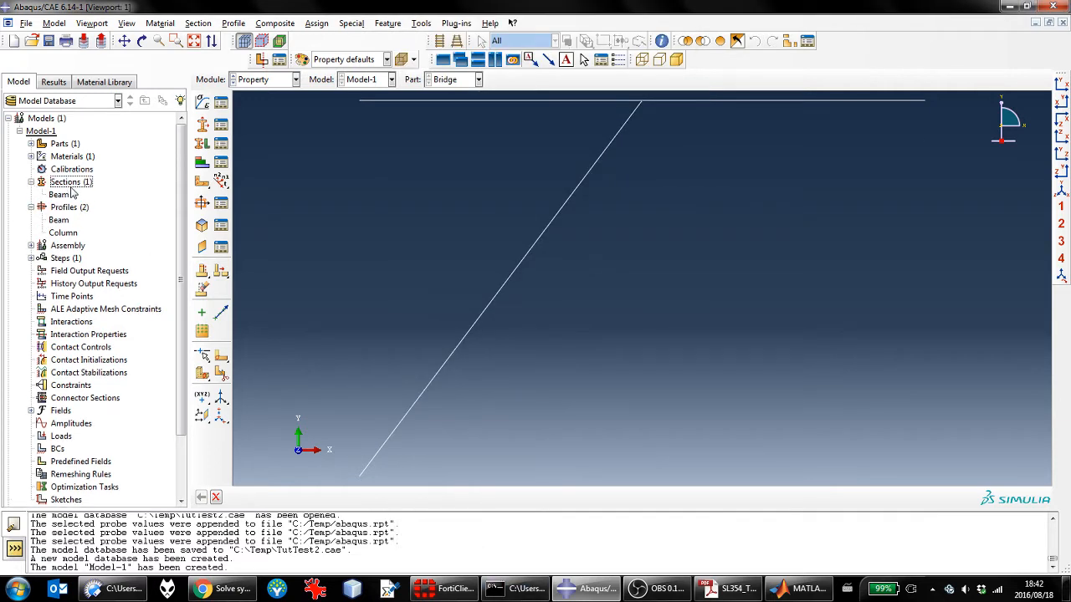
{"action": "right_click", "coordinate": [71, 182]}
{"action": "left_click", "coordinate": [92, 208]}
{"action": "left_click", "coordinate": [75, 158]}
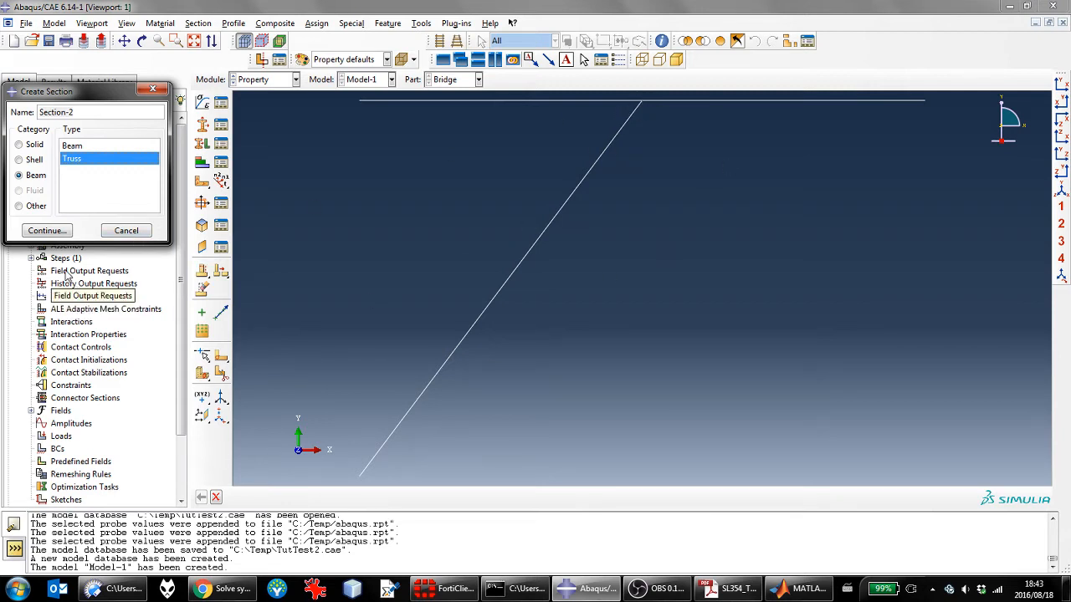
{"action": "left_click", "coordinate": [47, 230]}
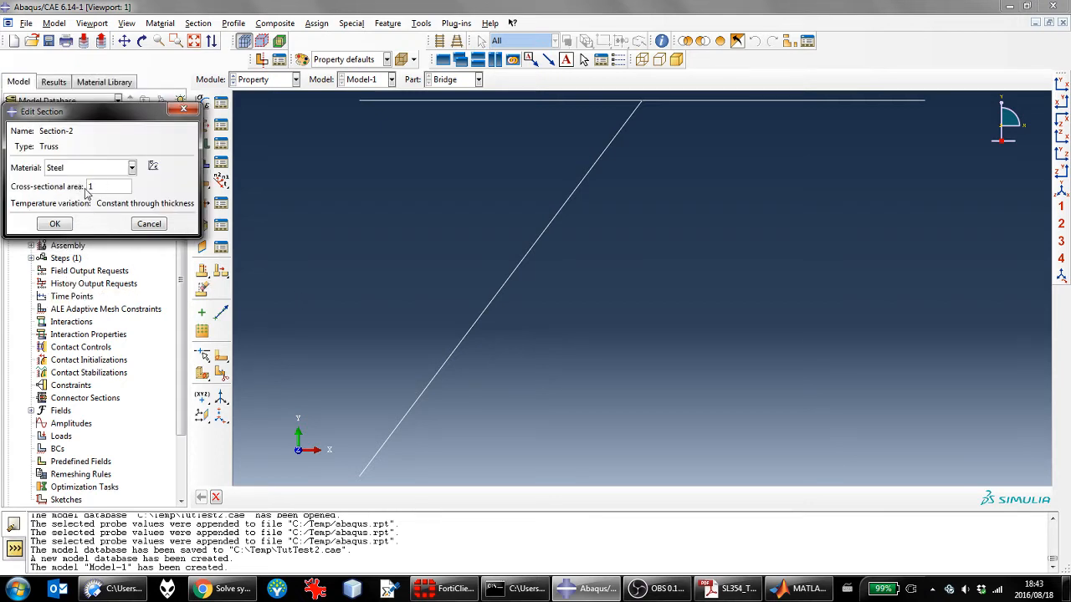
{"action": "left_click", "coordinate": [775, 597]}
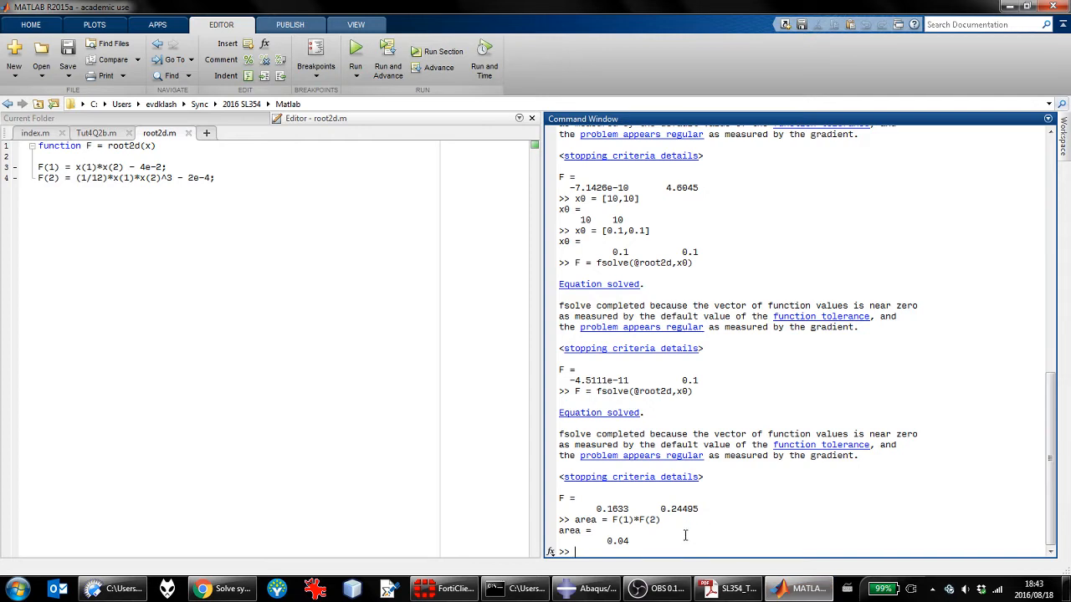
{"action": "type", "text": "pi*()"}
{"action": "key", "text": "BackSpace"}
{"action": "key", "text": "BackSpace"}
{"action": "key", "text": "BackSpace"}
{"action": "key", "text": "BackSpace"}
{"action": "type", "text": "do"}
{"action": "key", "text": "BackSpace"}
{"action": "key", "text": "BackSpace"}
{"action": "key", "text": "BackSpace"}
{"action": "key", "text": "BackSpace"}
Define the pipe's outer and inner radii in MATLAB as r0 = 0.06 and ri = 0.06-0.01
{"action": "type", "text": "r0 = 0.06"}
{"action": "key", "text": "Return"}
{"action": "type", "text": "r"}
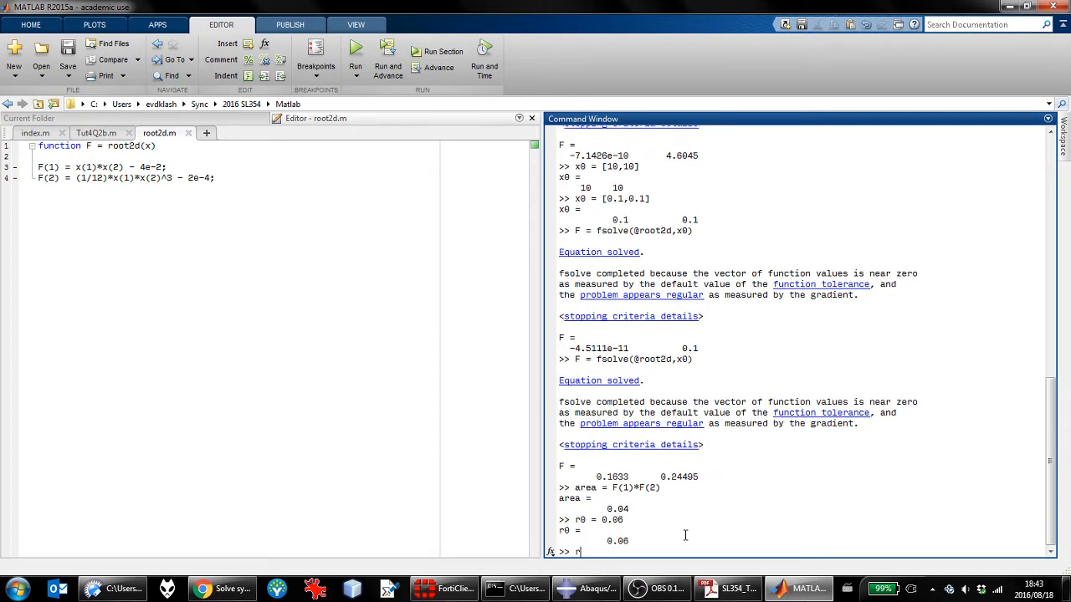
{"action": "type", "text": "i = 0.06-0.01"}
{"action": "key", "text": "Return"}
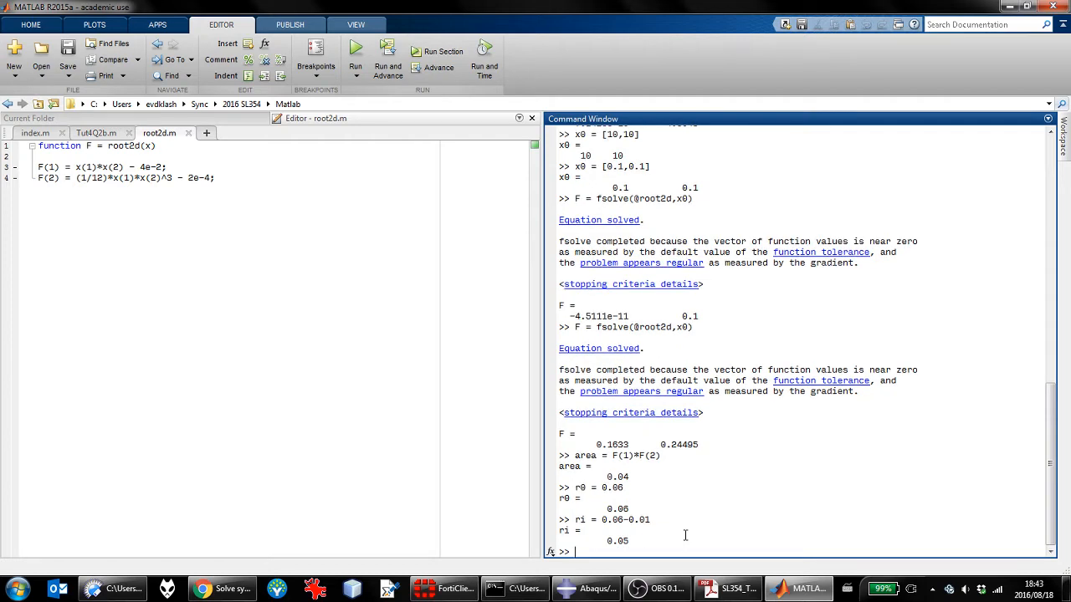
Calculate the pipe's cross-sectional area with a_pipe = pi*r0^2 - pi*ri^2
{"action": "type", "text": "a"}
{"action": "type", "text": "_pipe = pi*ro^2 - pi&*ri^2"}
{"action": "key", "text": "Return"}
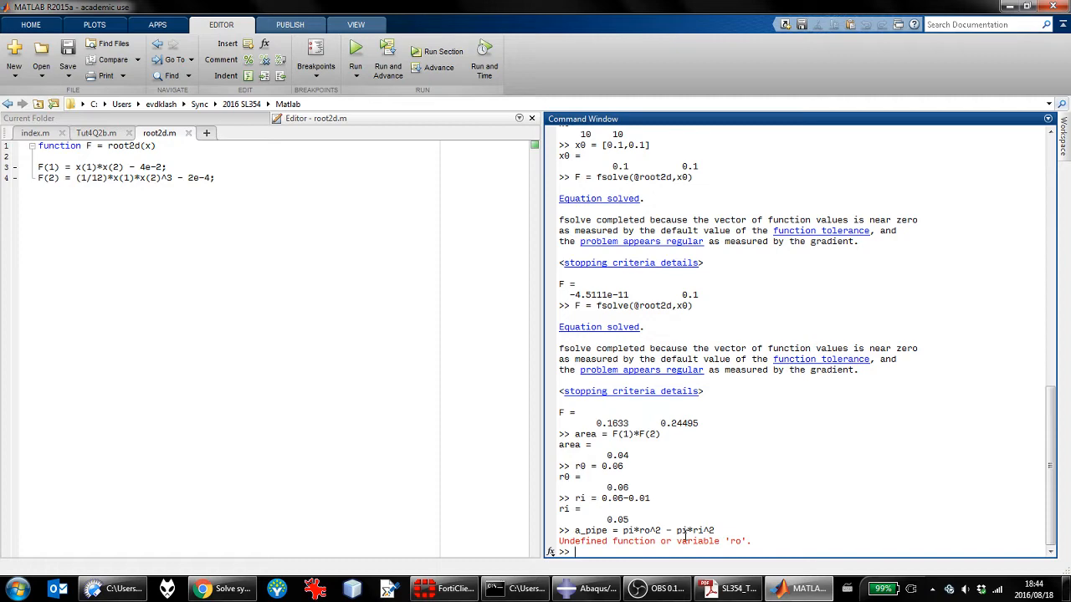
{"action": "key", "text": "Up"}
{"action": "key", "text": "Left"}
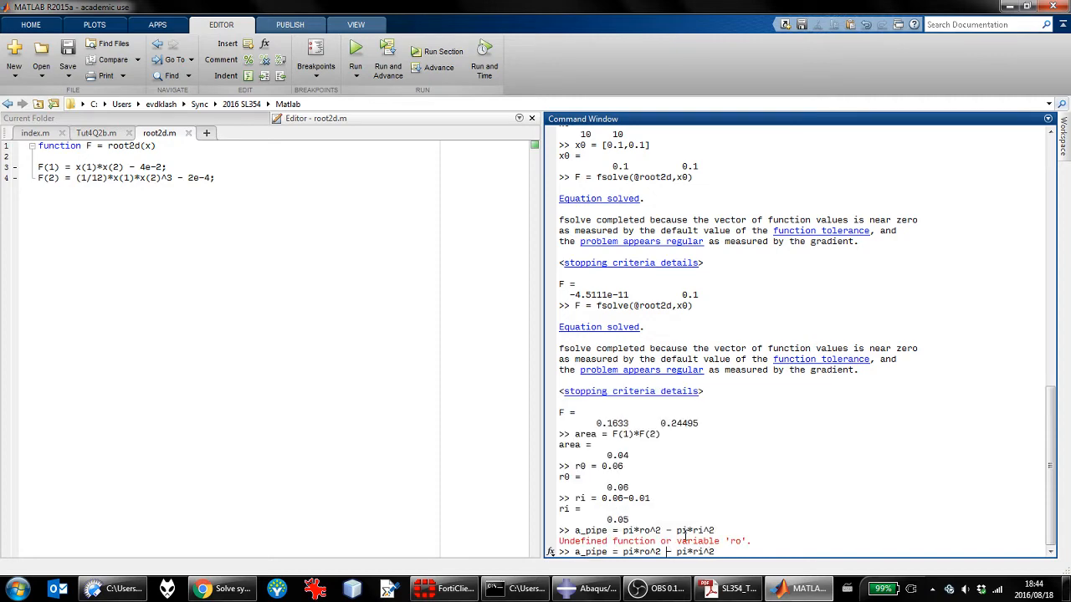
{"action": "key", "text": "BackSpace"}
{"action": "type", "text": "0"}
{"action": "key", "text": "Return"}
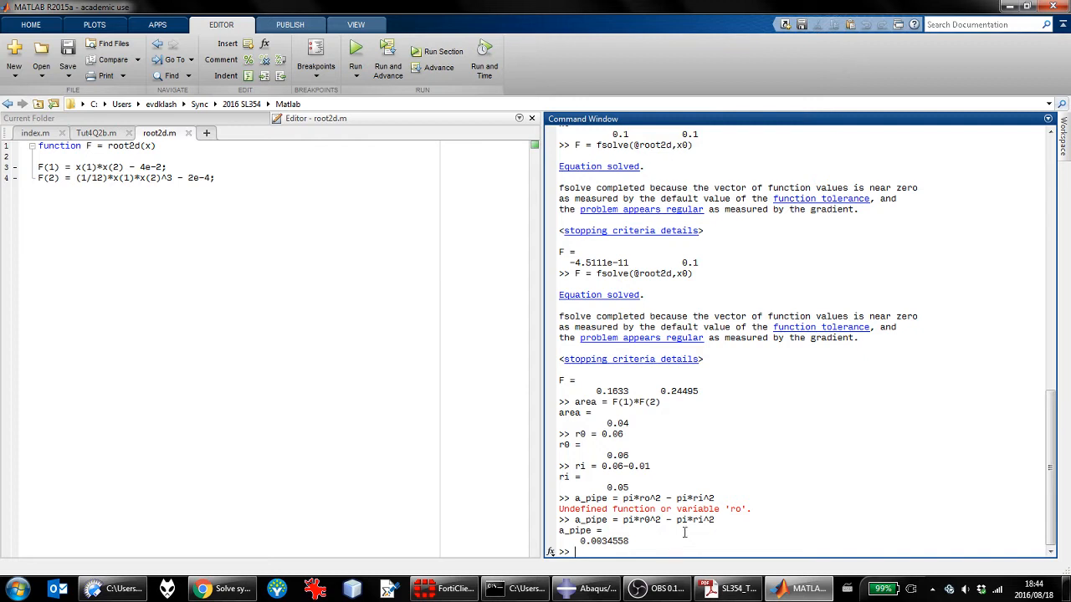
Copy the a_pipe result, 0.0034558, paste it as the Steel truss section's cross-sectional area in Abaqus/CAE and accept the section
{"action": "left_click_drag", "start_coordinate": [659, 540], "coordinate": [580, 541]}
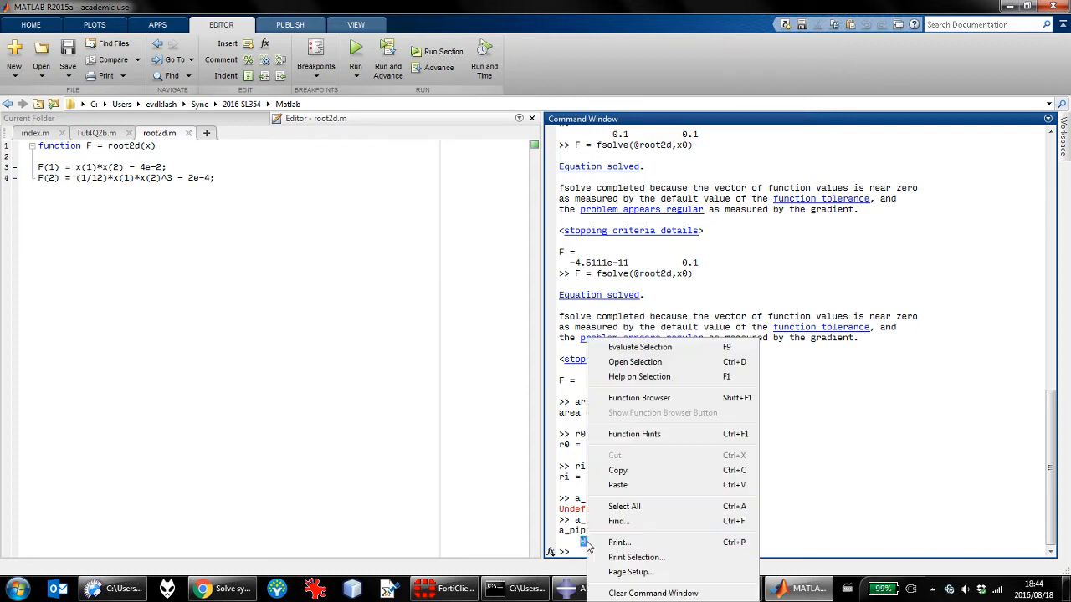
{"action": "right_click", "coordinate": [585, 544]}
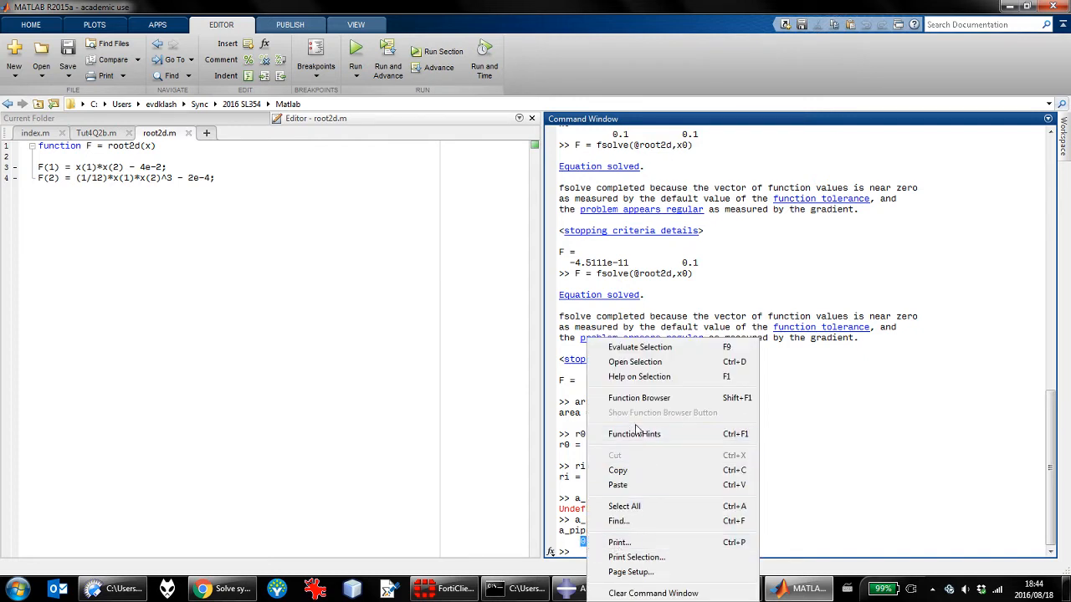
{"action": "left_click", "coordinate": [637, 470]}
{"action": "right_click", "coordinate": [601, 591]}
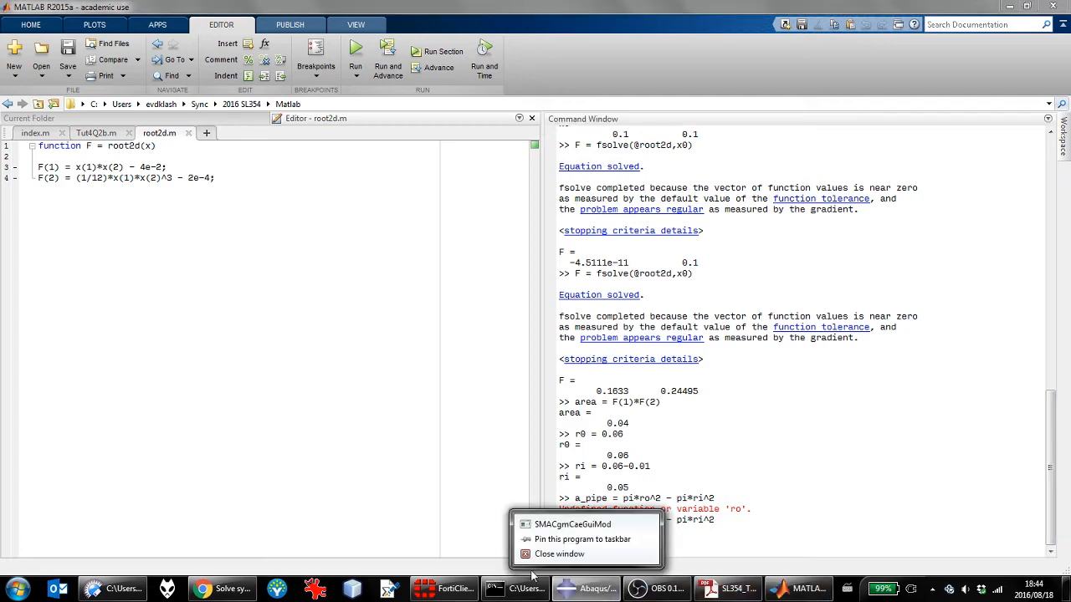
{"action": "left_click", "coordinate": [598, 588]}
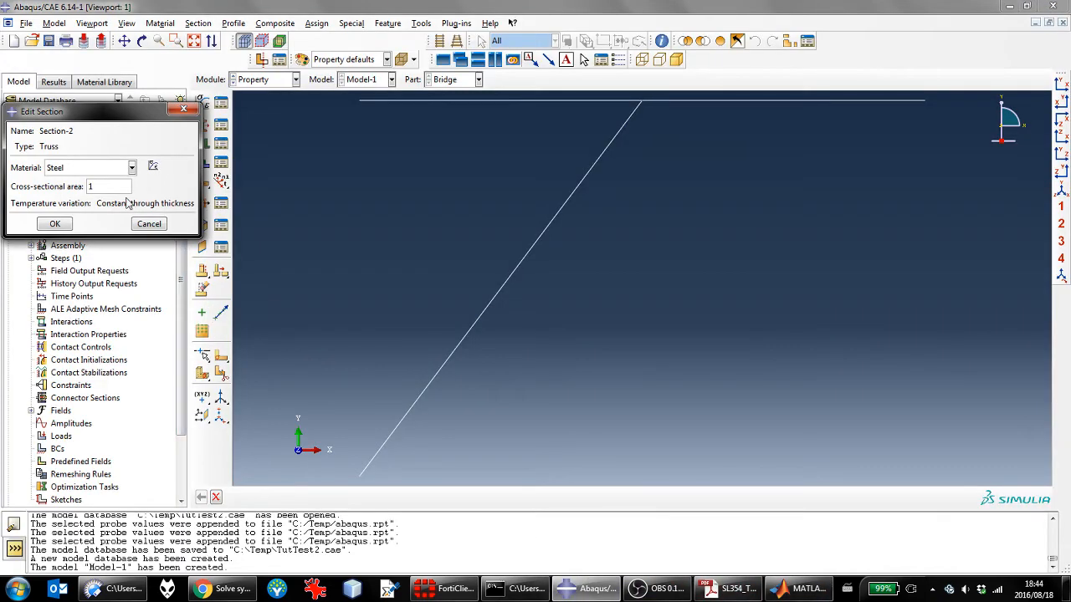
{"action": "key", "text": "ctrl+v"}
{"action": "left_click", "coordinate": [54, 224]}
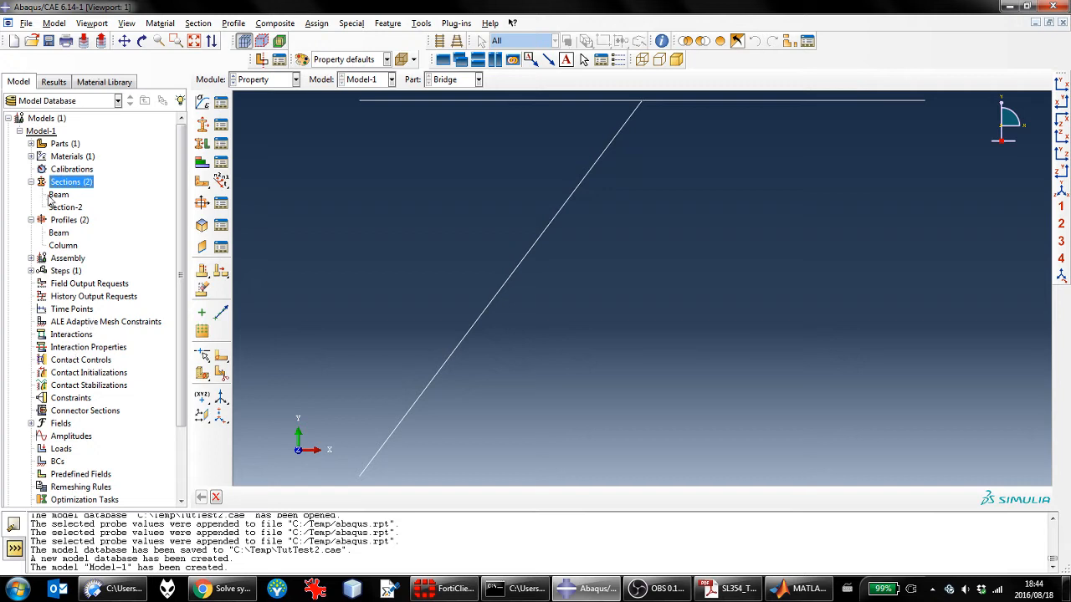
Assign the truss section Section-2 to the diagonal member of the Bridge part
{"action": "left_click", "coordinate": [31, 143]}
{"action": "left_click", "coordinate": [42, 156]}
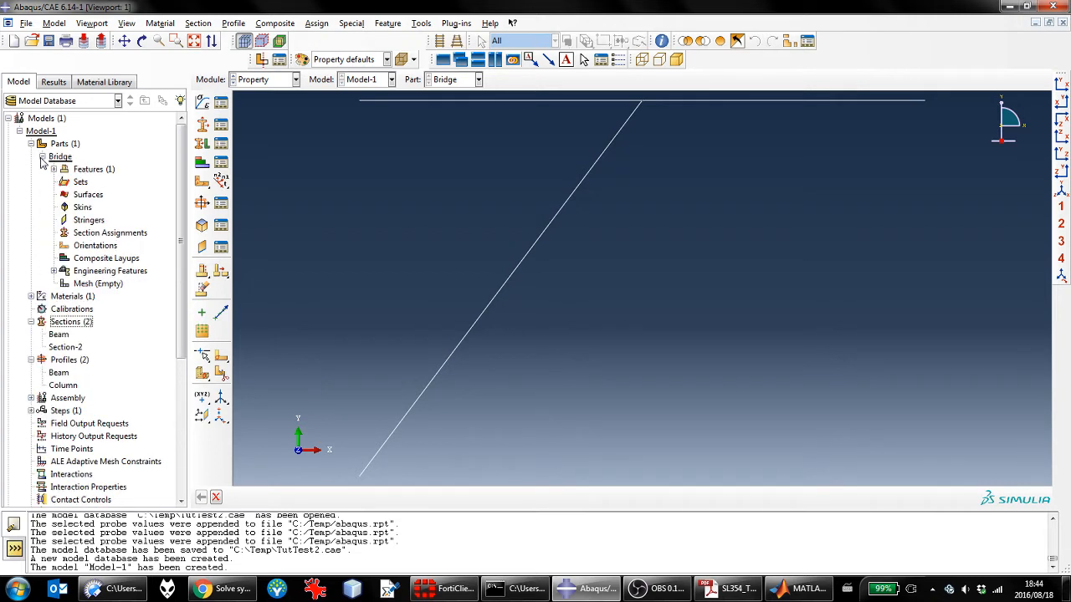
{"action": "double_click", "coordinate": [103, 237]}
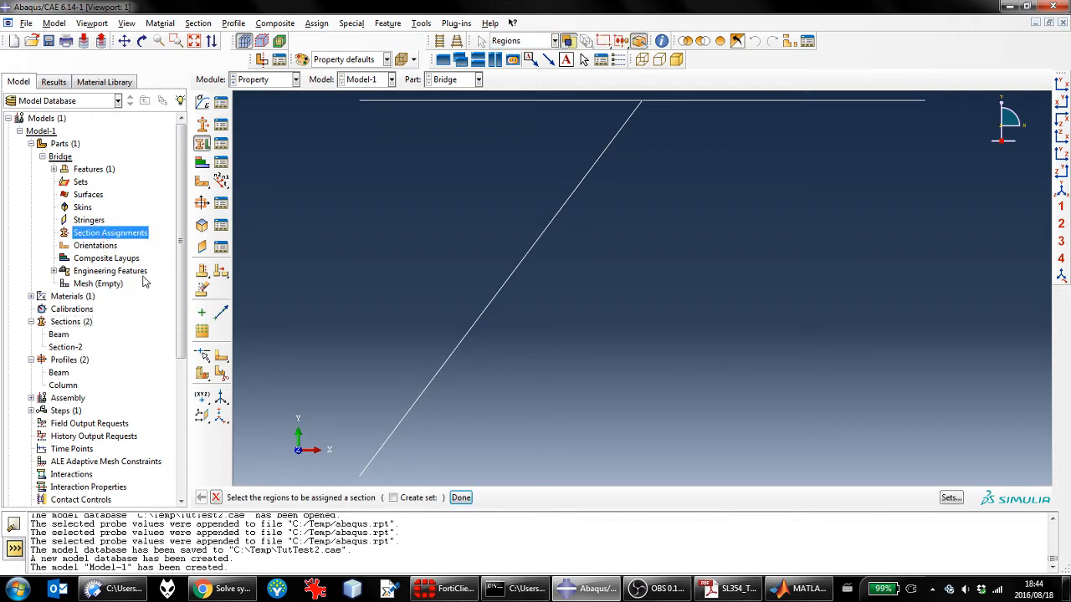
{"action": "left_click_drag", "start_coordinate": [613, 366], "coordinate": [378, 276]}
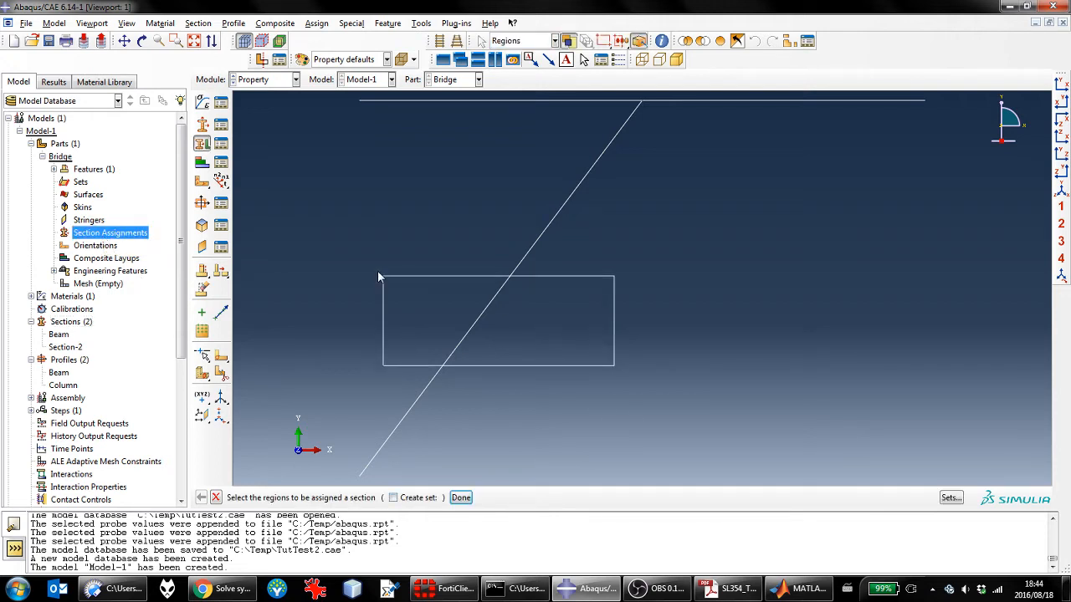
{"action": "left_click", "coordinate": [460, 497]}
{"action": "left_click", "coordinate": [133, 224]}
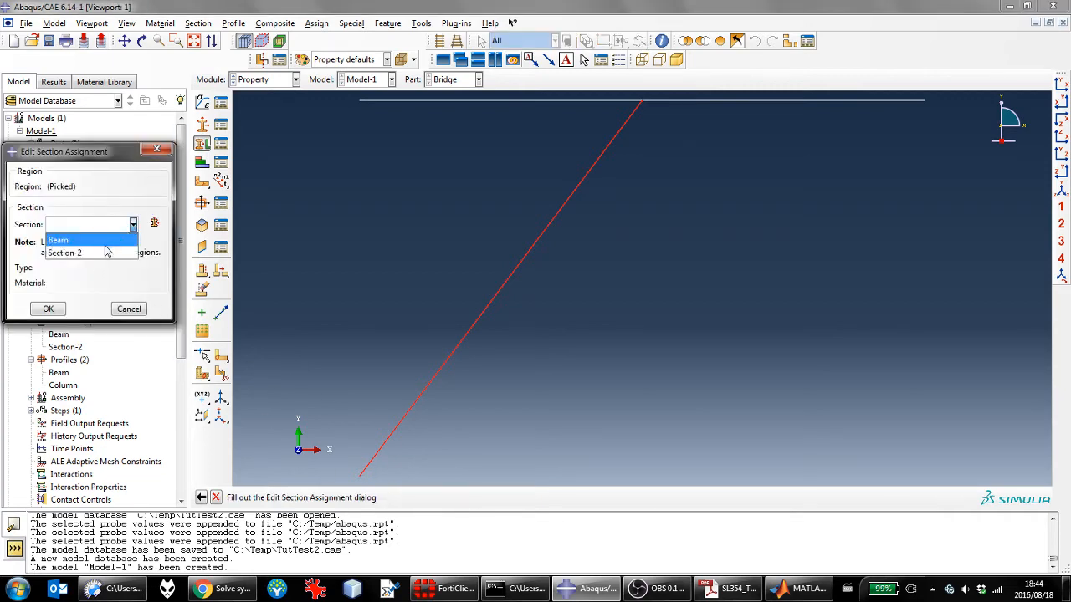
{"action": "left_click", "coordinate": [100, 251]}
{"action": "left_click", "coordinate": [48, 311]}
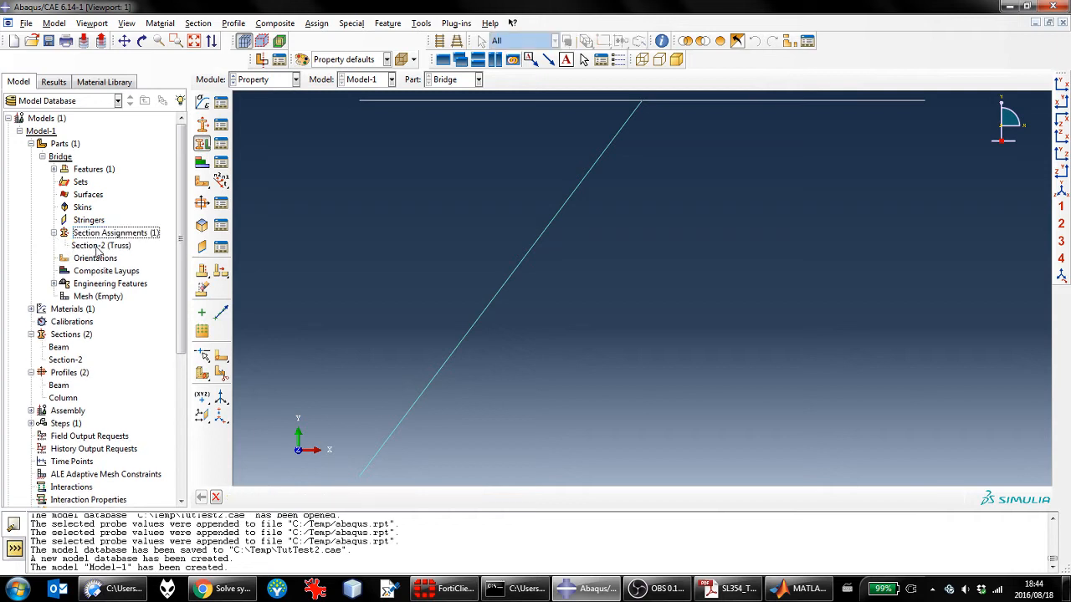
Assign the Beam section to both horizontal segments of the Bridge part and end section assignment
{"action": "right_click", "coordinate": [98, 249]}
{"action": "key", "text": "Escape"}
{"action": "right_click", "coordinate": [117, 233]}
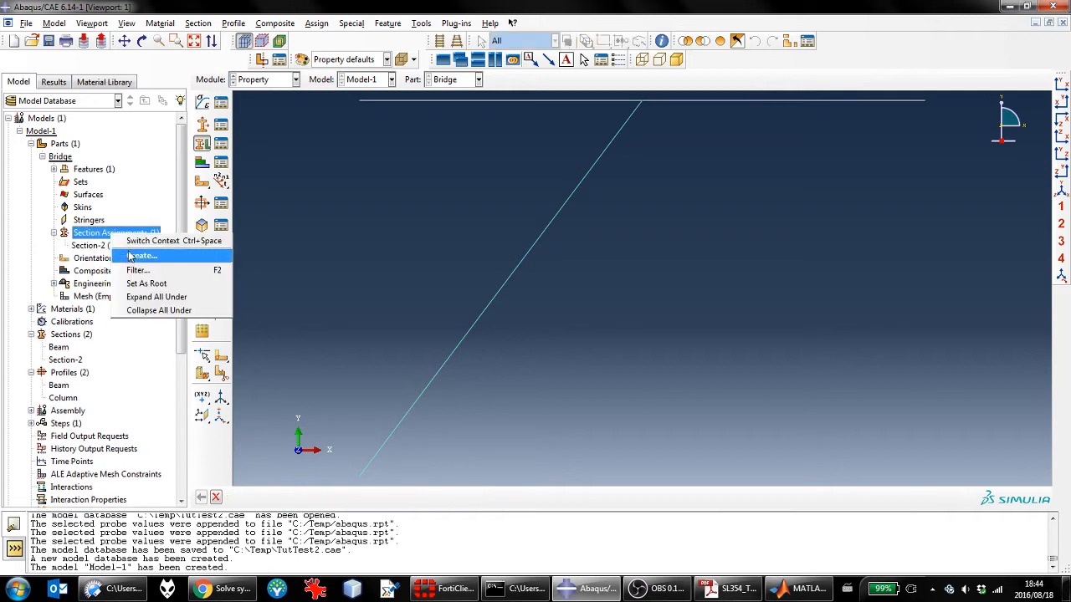
{"action": "left_click", "coordinate": [131, 256]}
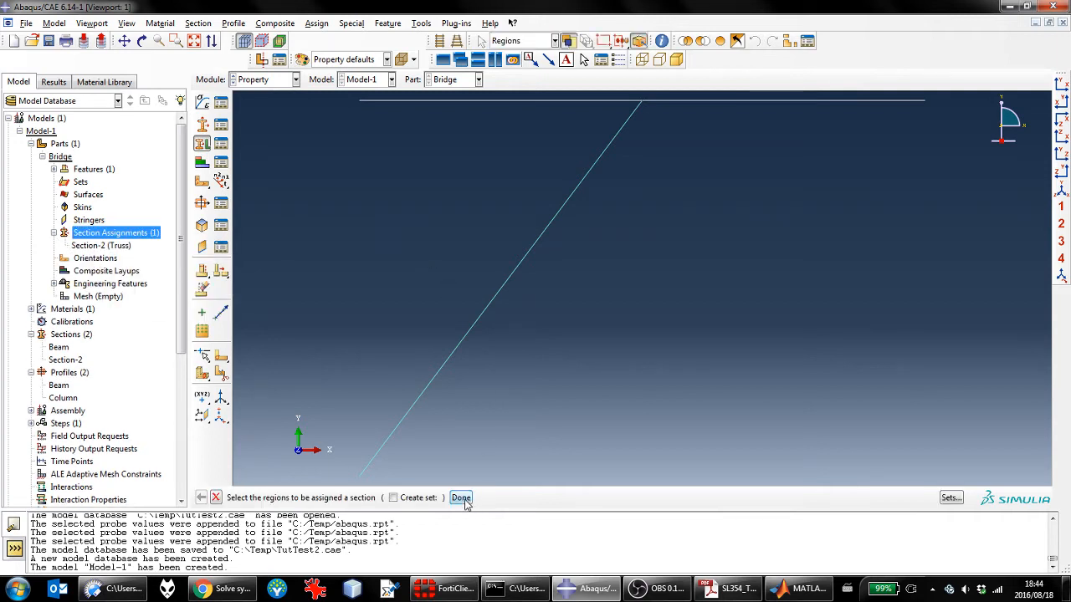
{"action": "left_click_drag", "start_coordinate": [453, 123], "coordinate": [428, 98]}
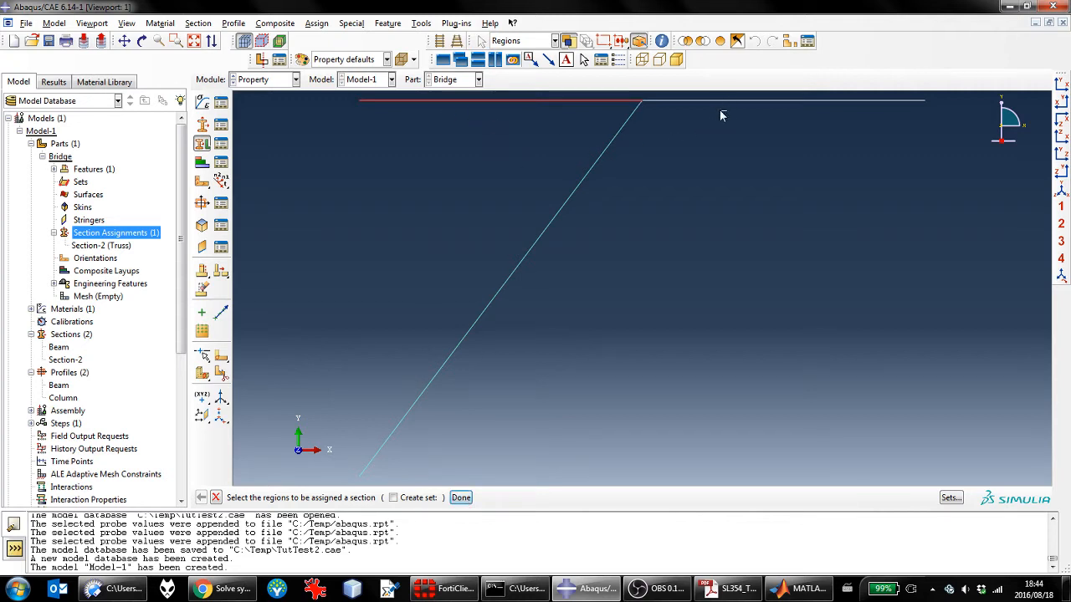
{"action": "left_click_drag", "start_coordinate": [722, 116], "coordinate": [700, 98], "text": "shift"}
{"action": "left_click", "coordinate": [461, 498]}
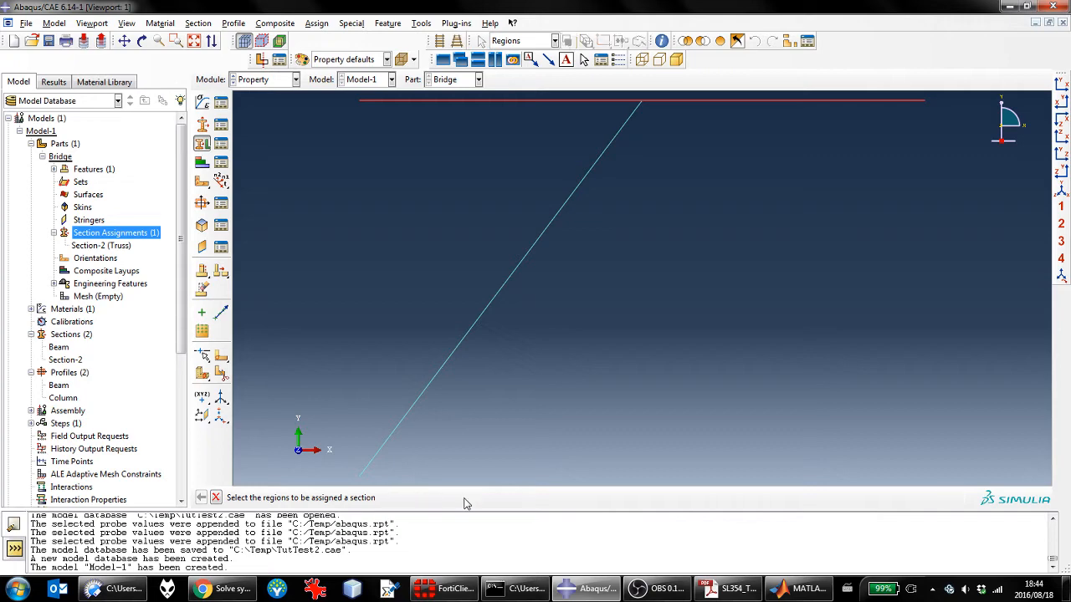
{"action": "left_click", "coordinate": [132, 225]}
{"action": "left_click", "coordinate": [114, 238]}
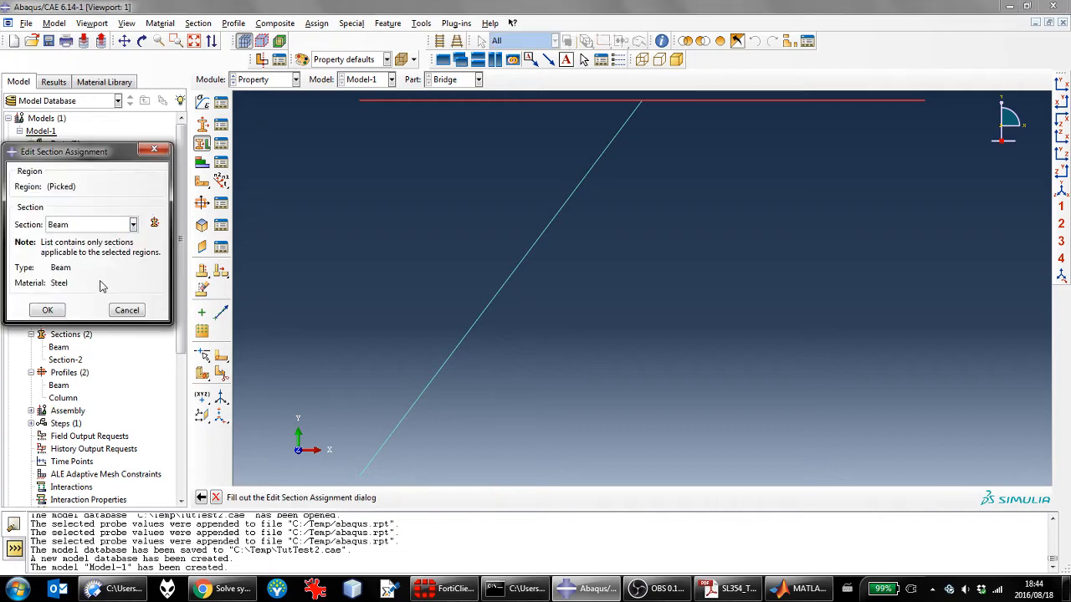
{"action": "left_click", "coordinate": [48, 310]}
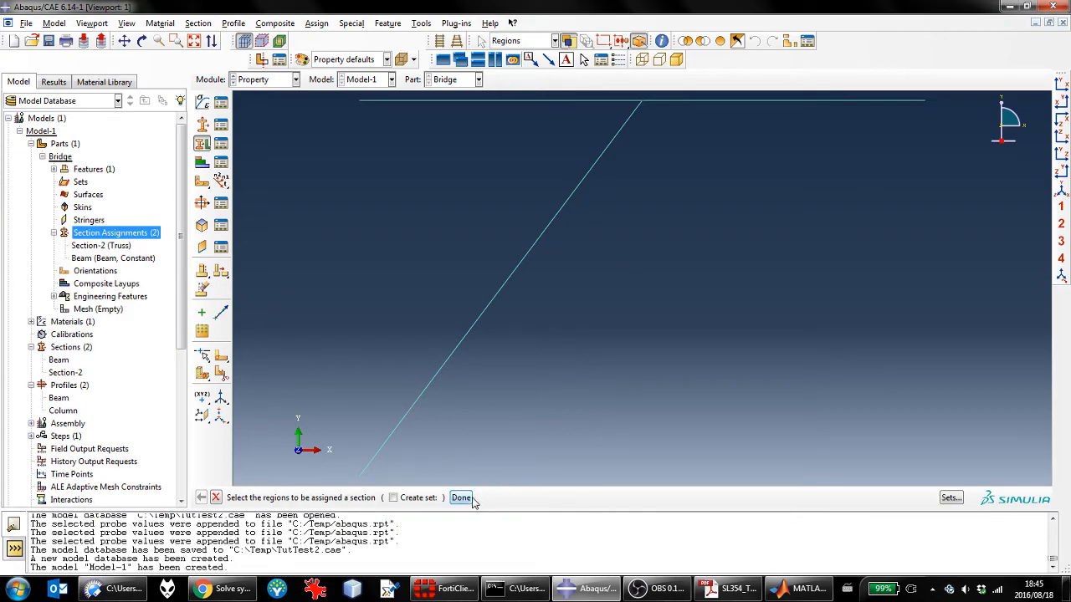
{"action": "left_click", "coordinate": [216, 498]}
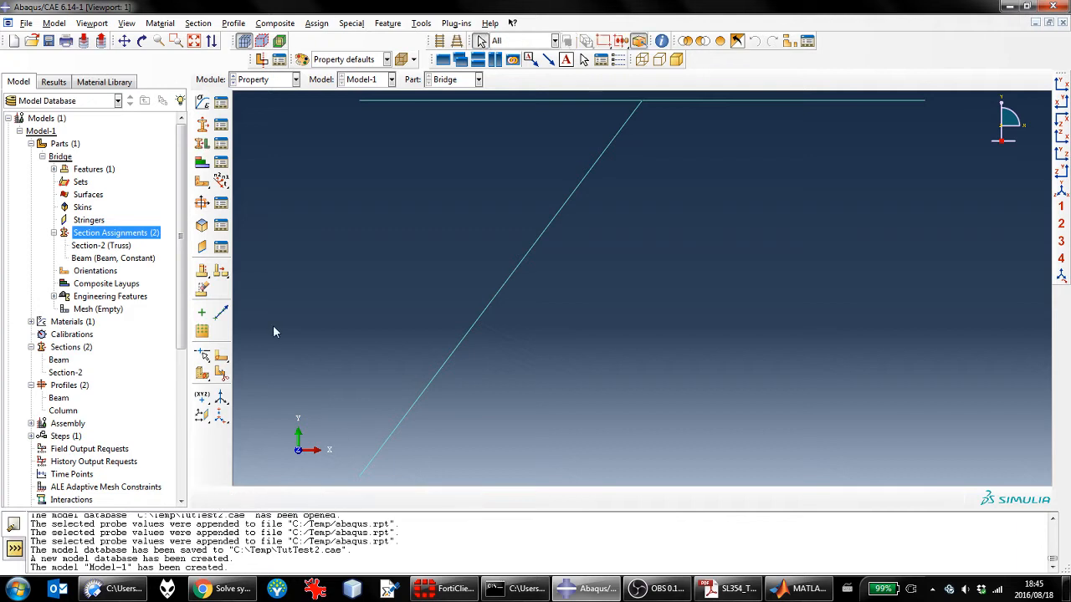
Open the Bridge part's mesh and assign the diagonal member the Standard, linear Truss element type
{"action": "double_click", "coordinate": [92, 309]}
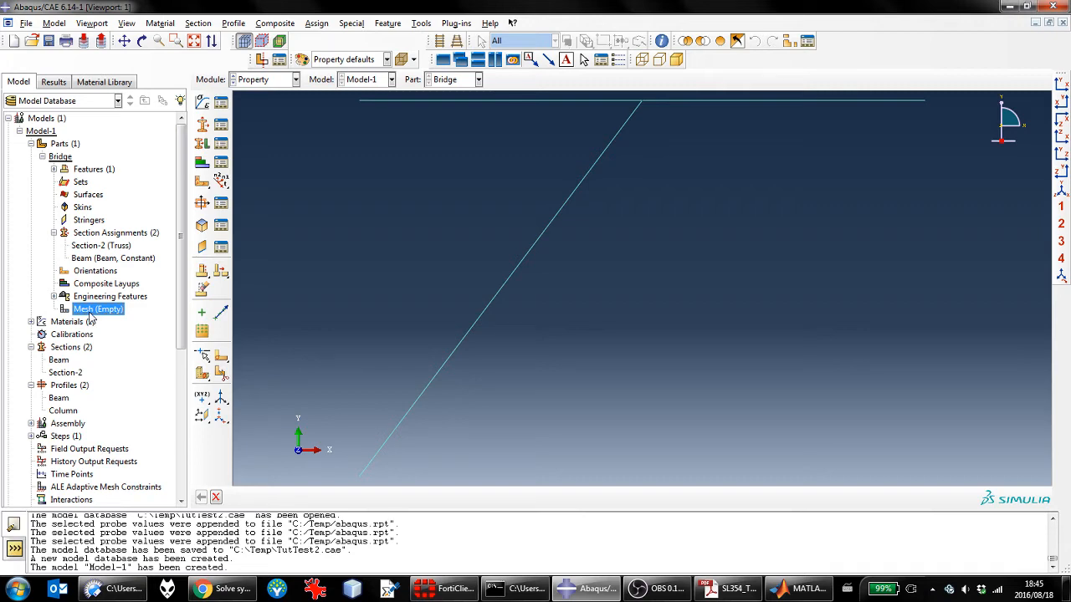
{"action": "left_click", "coordinate": [183, 23]}
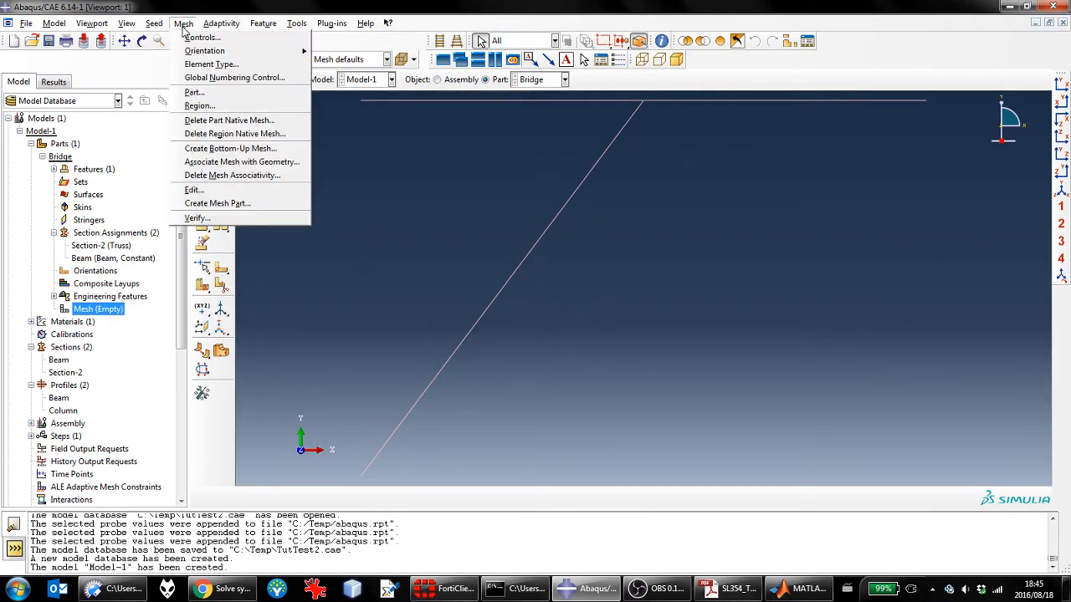
{"action": "left_click", "coordinate": [211, 64]}
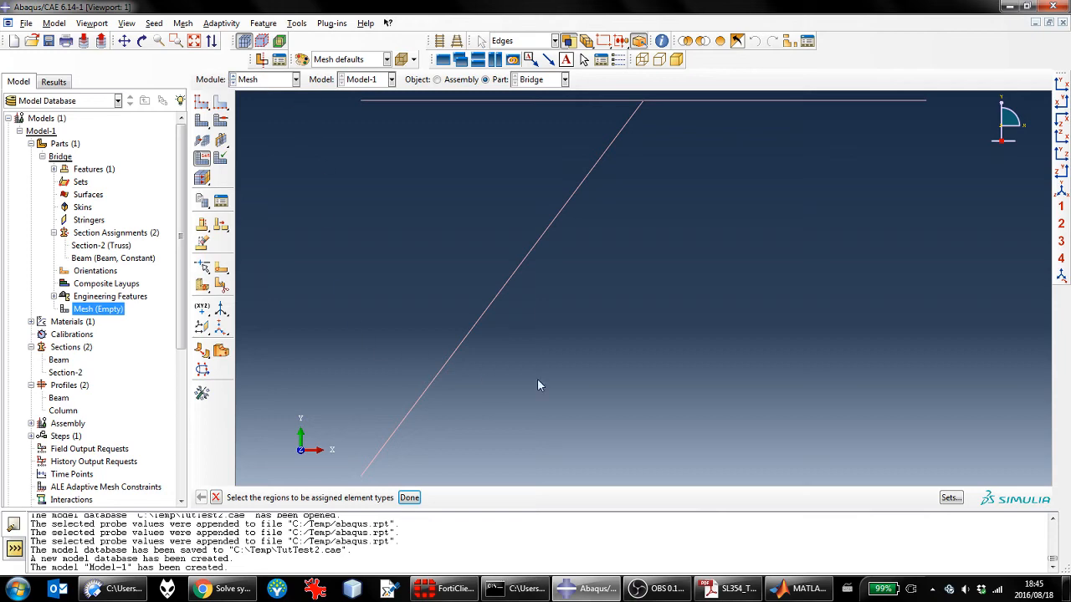
{"action": "left_click", "coordinate": [466, 335]}
{"action": "left_click", "coordinate": [409, 498]}
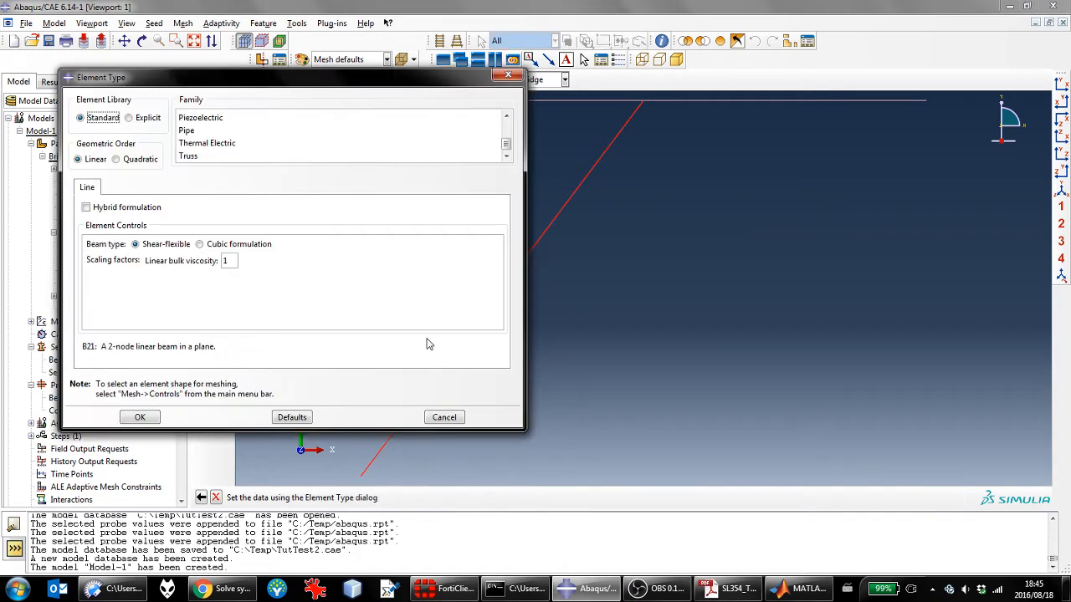
{"action": "left_click", "coordinate": [187, 157]}
{"action": "scroll", "coordinate": [239, 143], "scroll_direction": "up", "scroll_amount": 2}
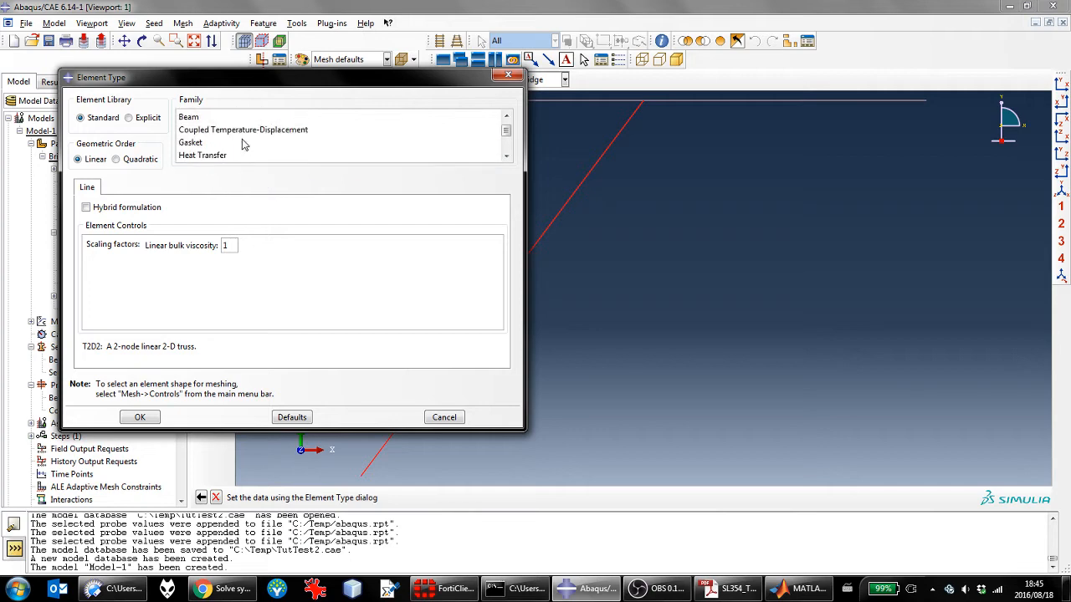
{"action": "scroll", "coordinate": [240, 143], "scroll_direction": "down", "scroll_amount": 1}
{"action": "scroll", "coordinate": [240, 149], "scroll_direction": "down", "scroll_amount": 2}
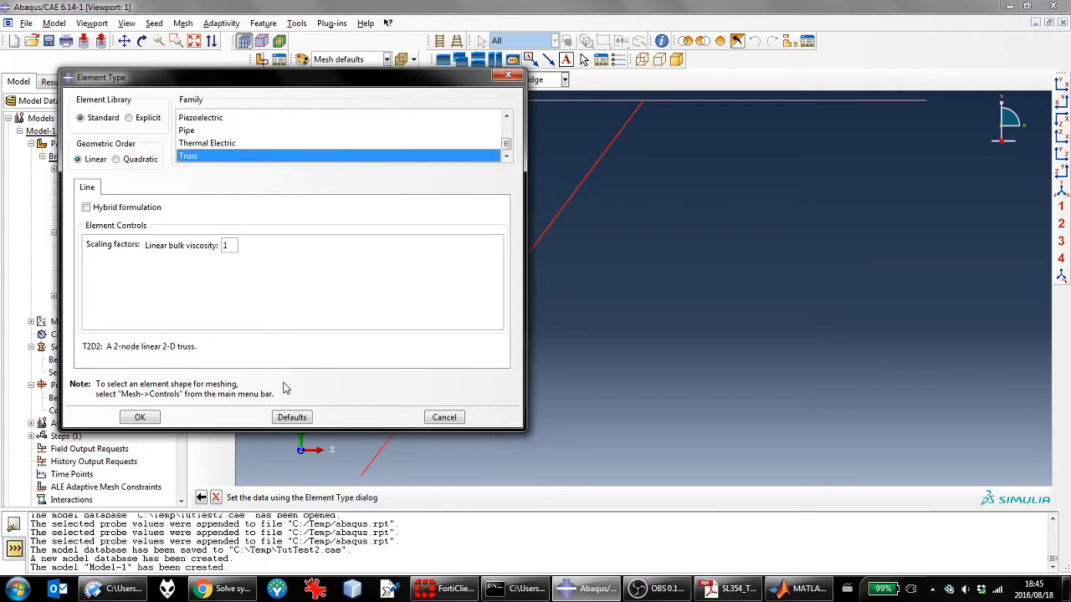
{"action": "left_click", "coordinate": [141, 417]}
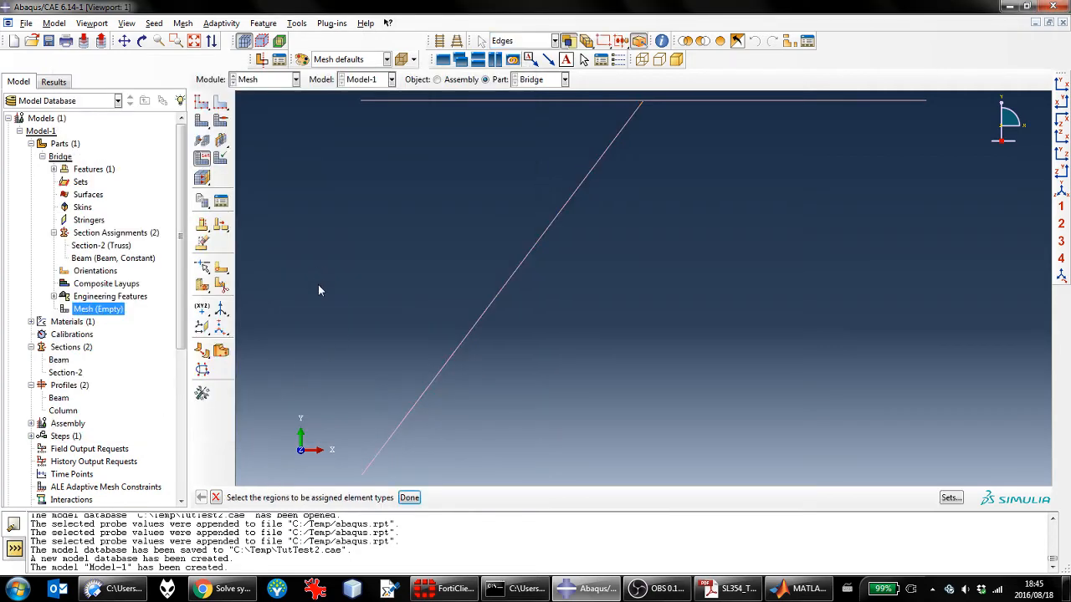
Assign both horizontal segments the Standard, linear Beam element type with shear-flexible formulation
{"action": "left_click", "coordinate": [469, 100]}
{"action": "left_click", "coordinate": [681, 101], "text": "shift"}
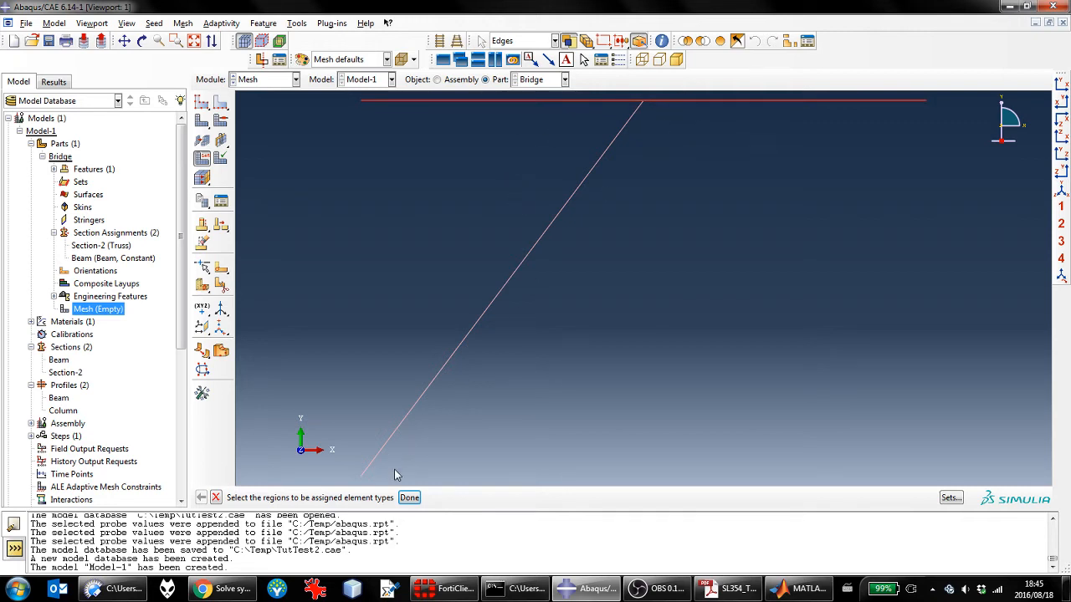
{"action": "left_click", "coordinate": [409, 497]}
{"action": "scroll", "coordinate": [189, 145], "scroll_direction": "up", "scroll_amount": 2}
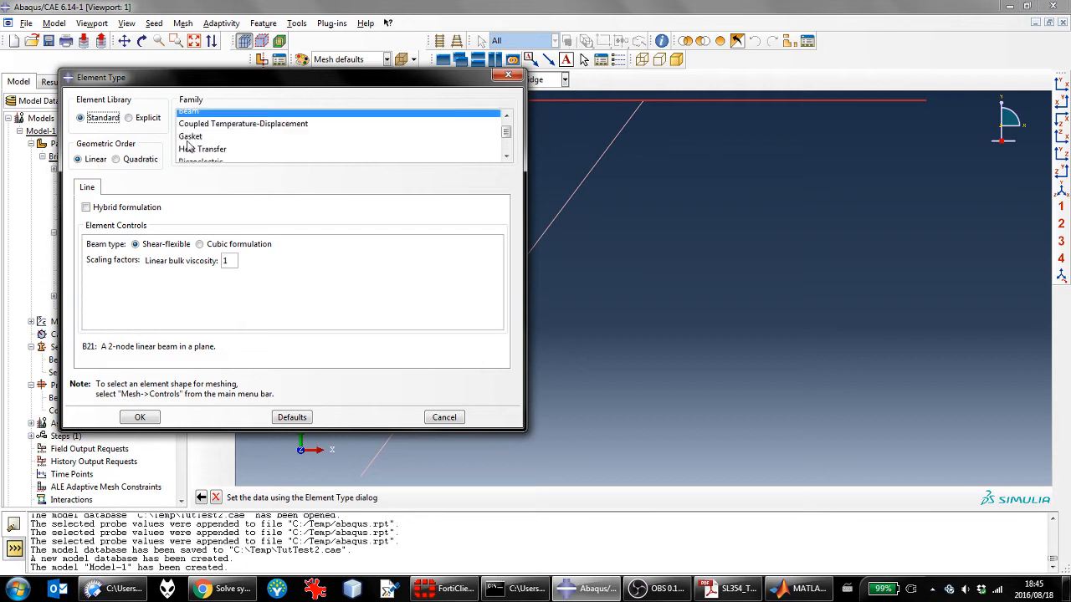
{"action": "scroll", "coordinate": [189, 145], "scroll_direction": "up", "scroll_amount": 1}
{"action": "left_click", "coordinate": [194, 128]}
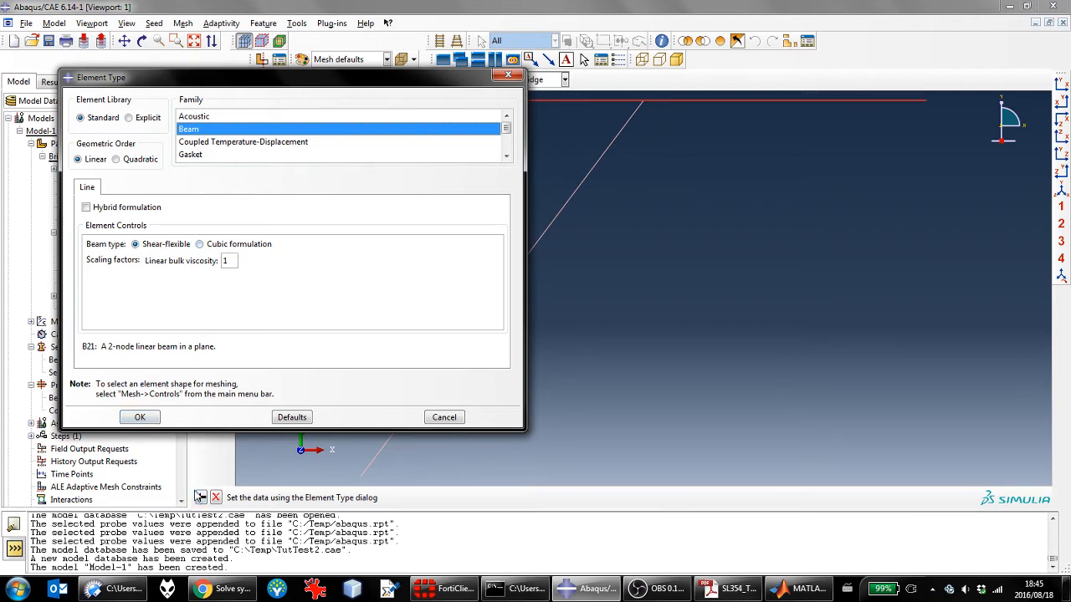
{"action": "left_click", "coordinate": [140, 417]}
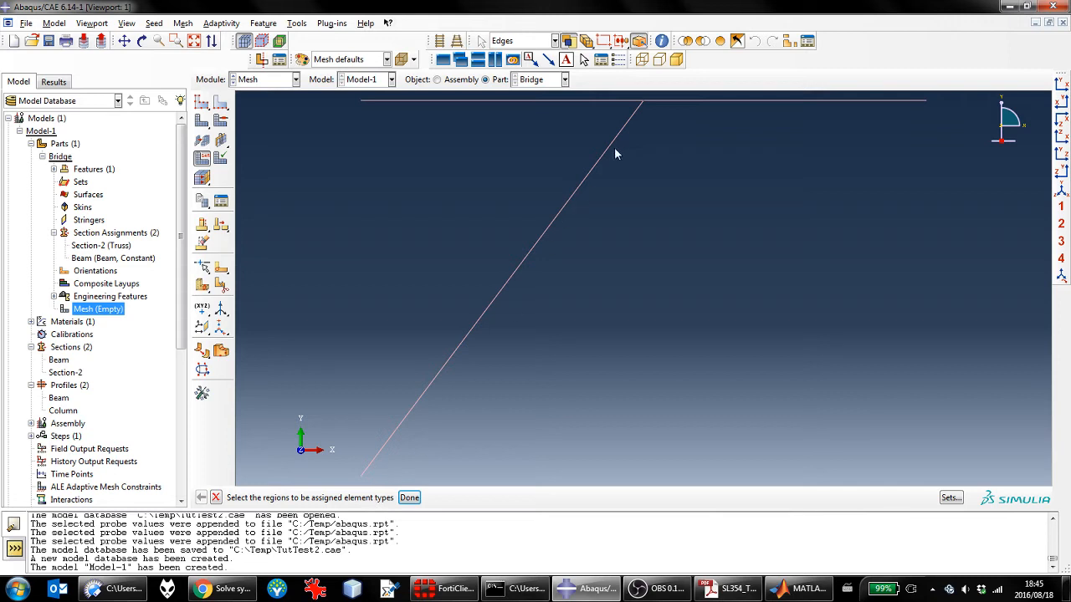
{"action": "left_click", "coordinate": [645, 109]}
Seed the diagonal member locally by number, with a single element and no bias
{"action": "left_click", "coordinate": [222, 106]}
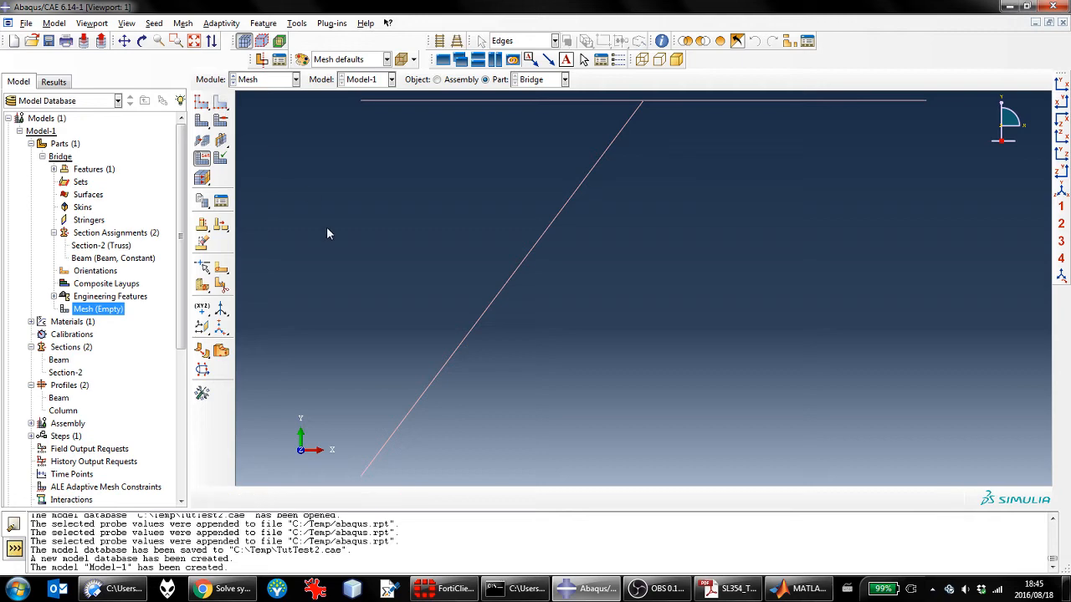
{"action": "left_click", "coordinate": [498, 297]}
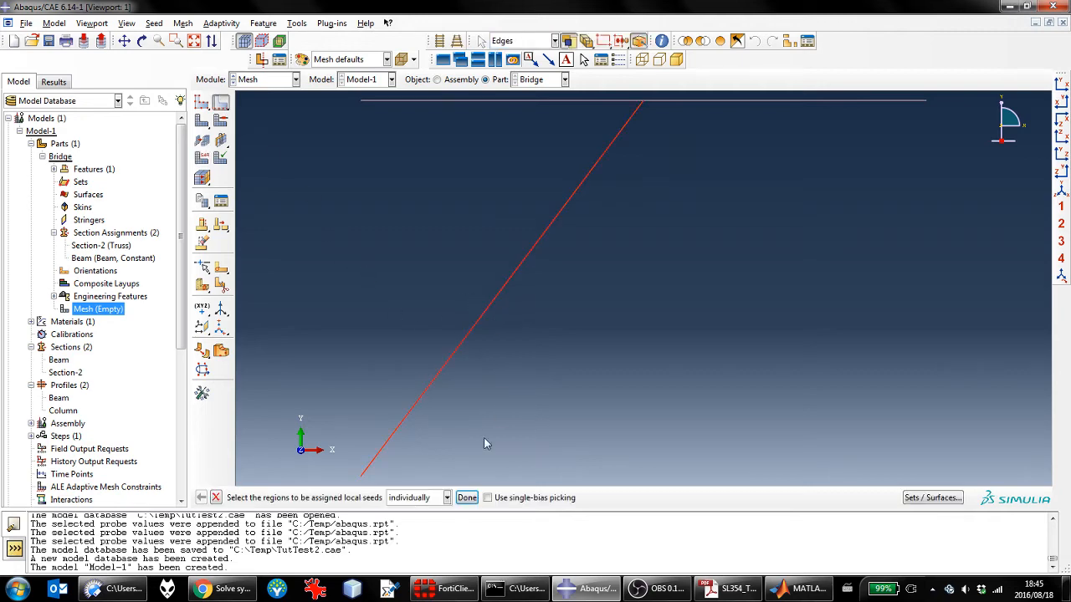
{"action": "left_click", "coordinate": [466, 497]}
{"action": "left_click", "coordinate": [46, 206]}
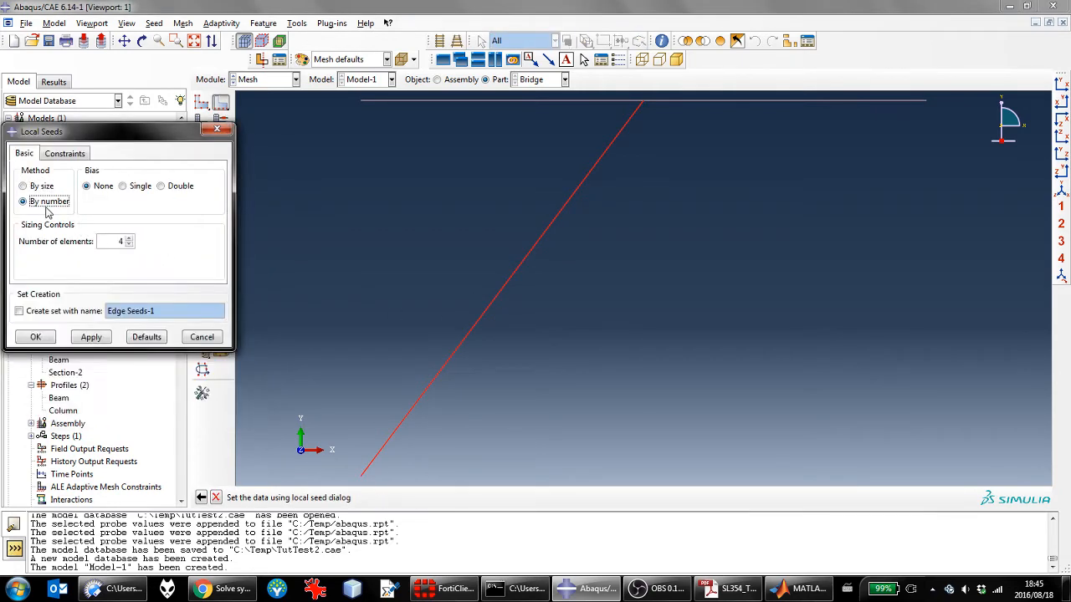
{"action": "left_click", "coordinate": [129, 244]}
{"action": "left_click", "coordinate": [49, 337]}
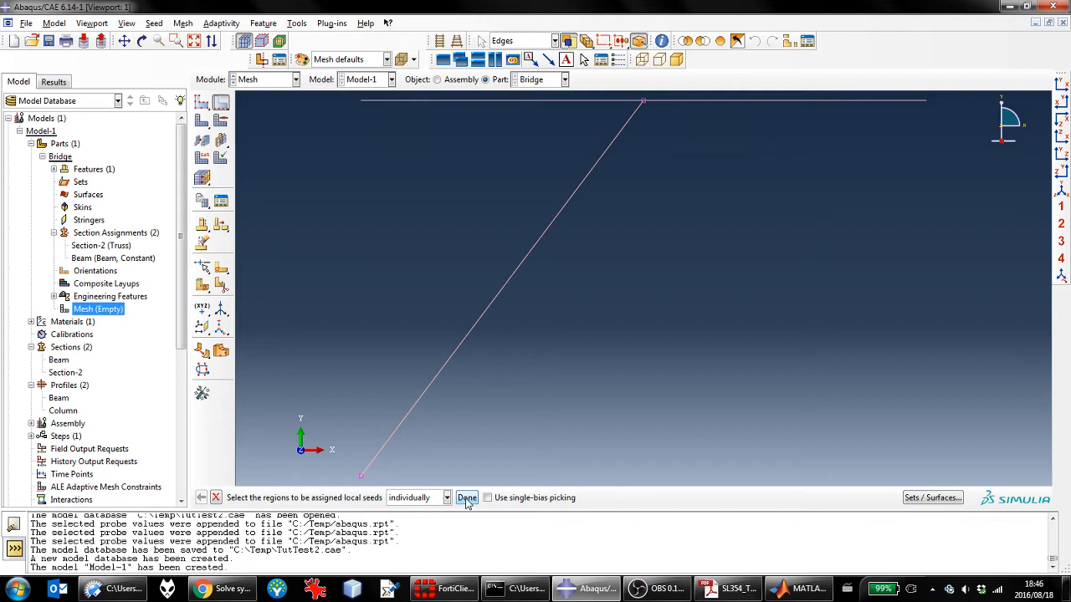
Seed the Bridge part globally with an approximate size of 1, keeping the default curvature and minimum size controls
{"action": "left_click", "coordinate": [202, 101]}
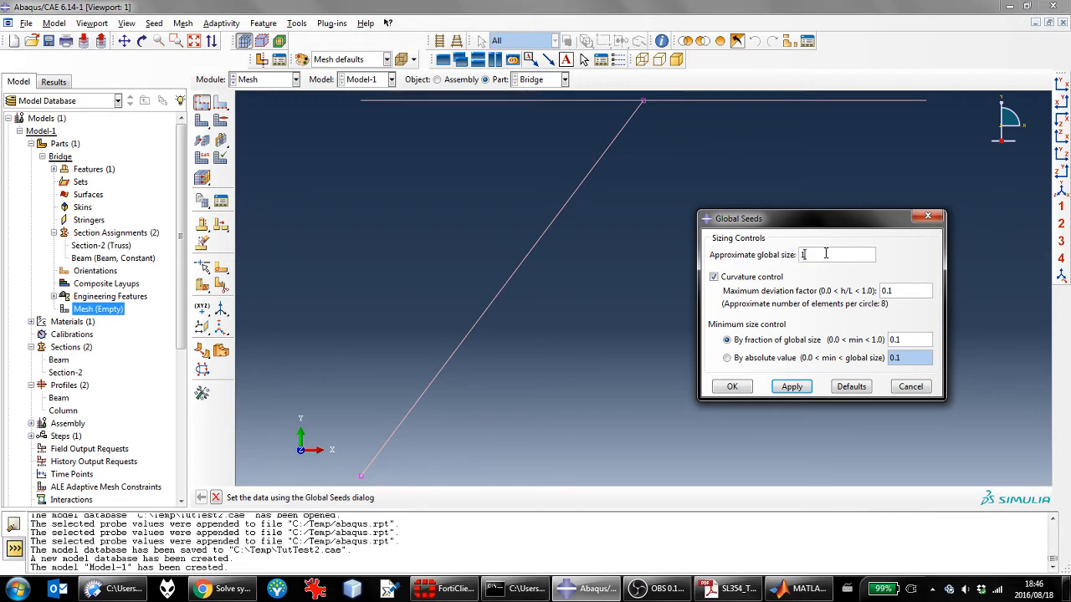
{"action": "left_click", "coordinate": [848, 389]}
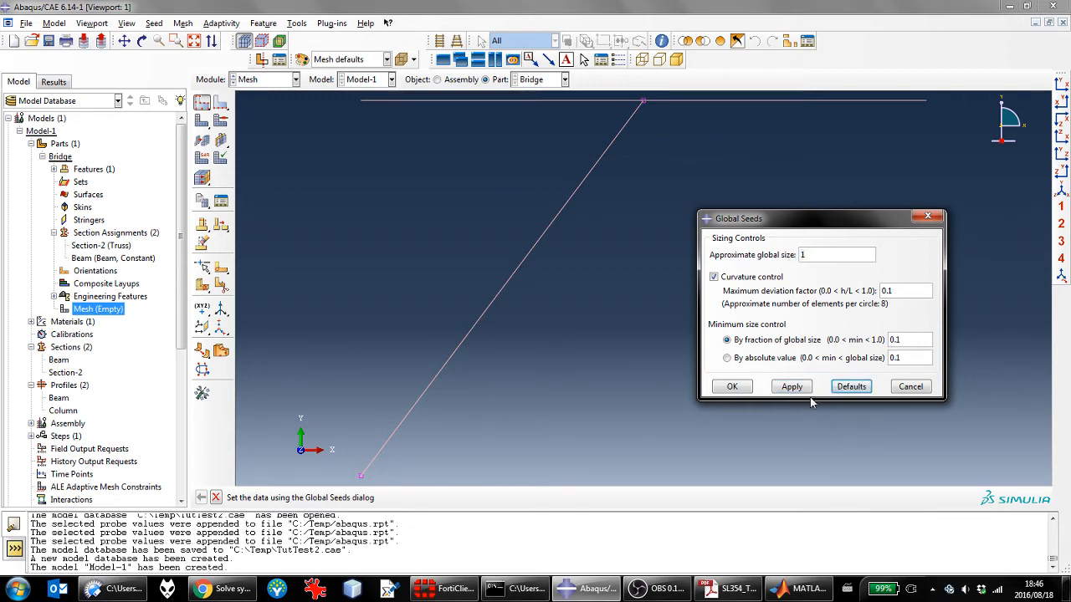
{"action": "left_click", "coordinate": [789, 390]}
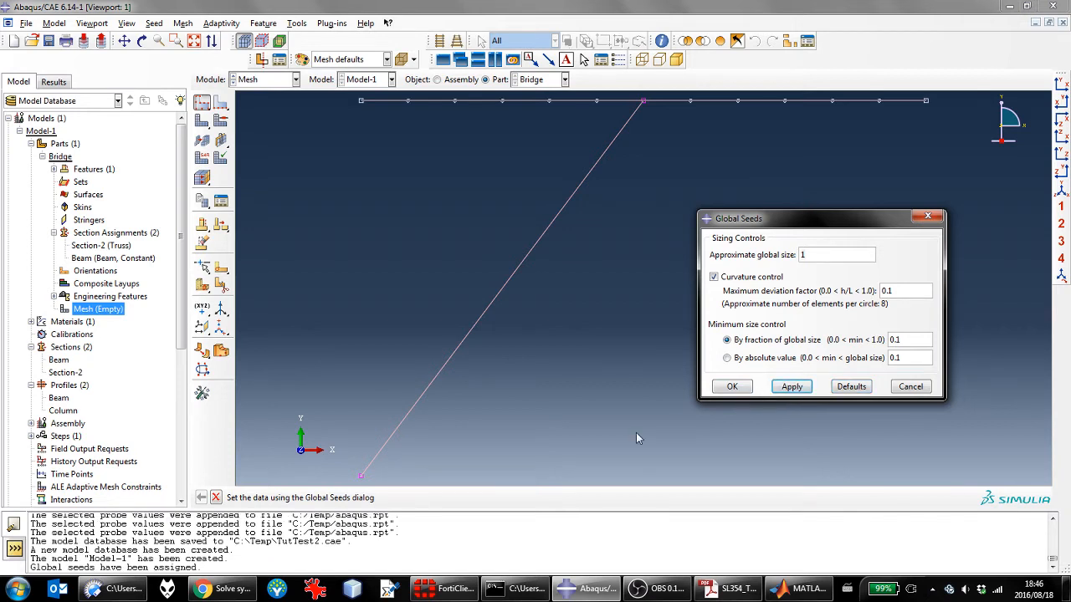
{"action": "left_click", "coordinate": [731, 387]}
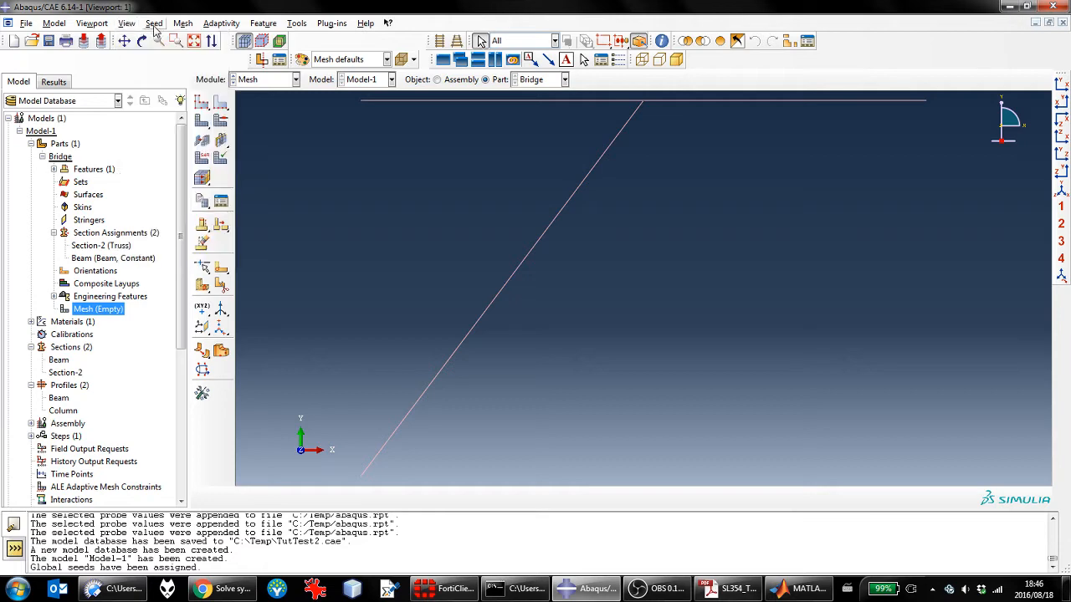
Check the part display options for general, datum and mesh settings, accepting them with node and element labels shown
{"action": "left_click", "coordinate": [126, 24]}
{"action": "left_click", "coordinate": [172, 258]}
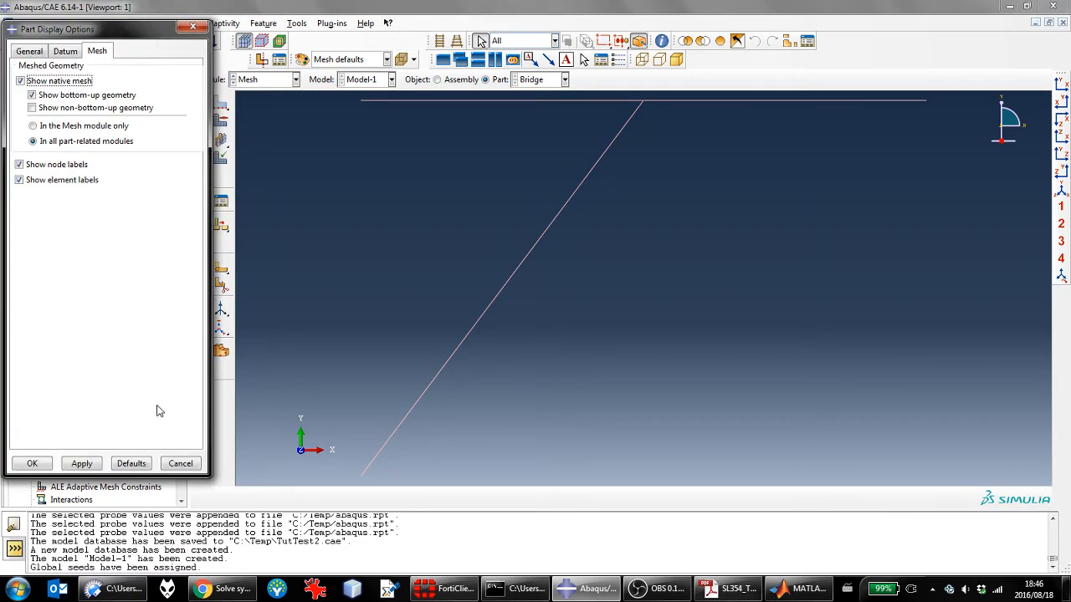
{"action": "left_click", "coordinate": [37, 54]}
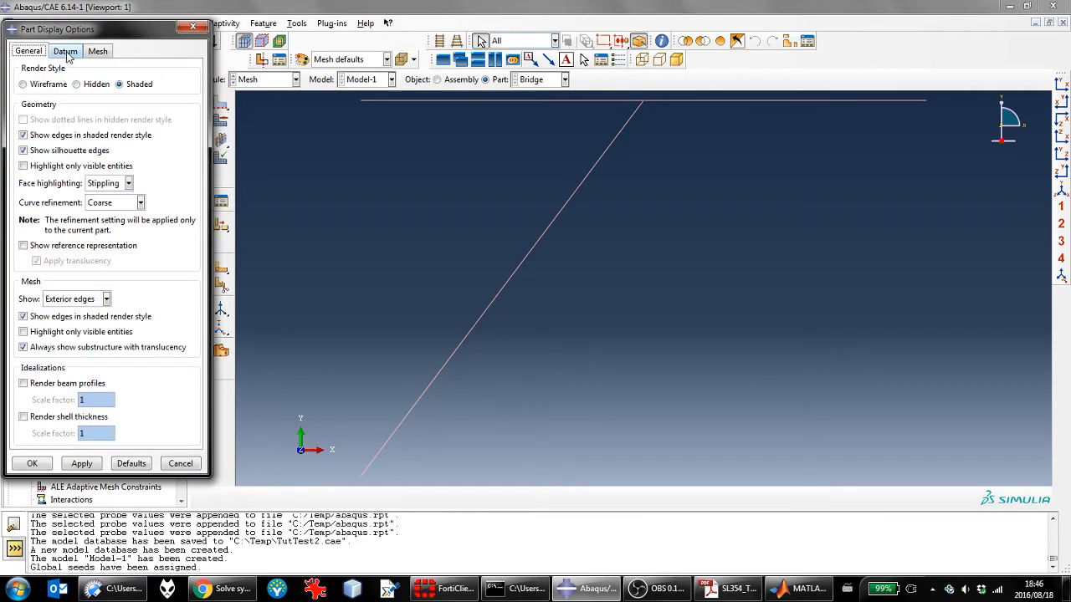
{"action": "left_click", "coordinate": [69, 52]}
{"action": "left_click", "coordinate": [95, 52]}
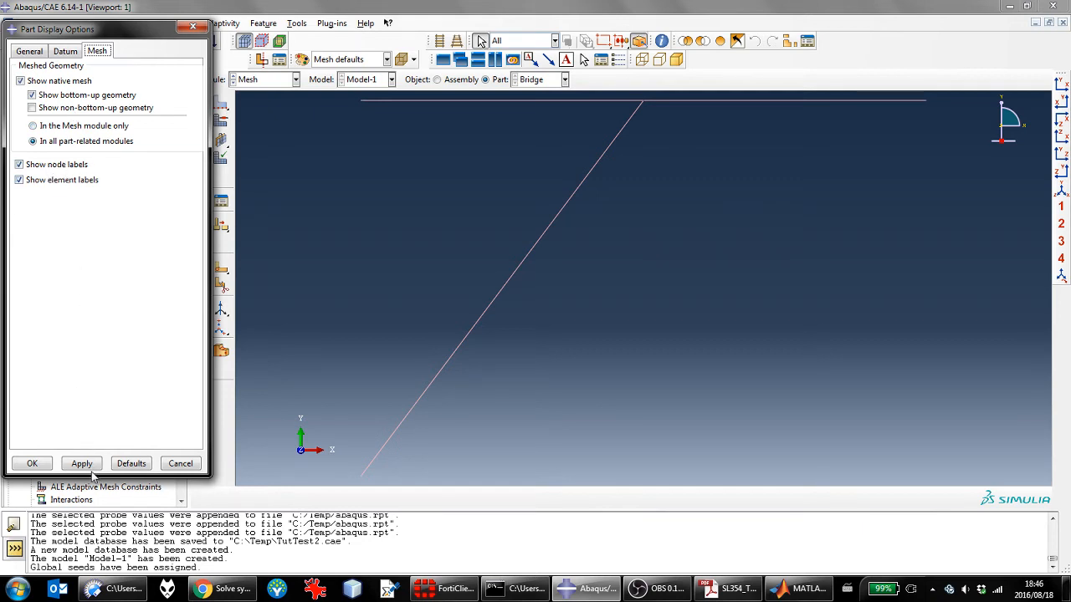
{"action": "left_click", "coordinate": [34, 464]}
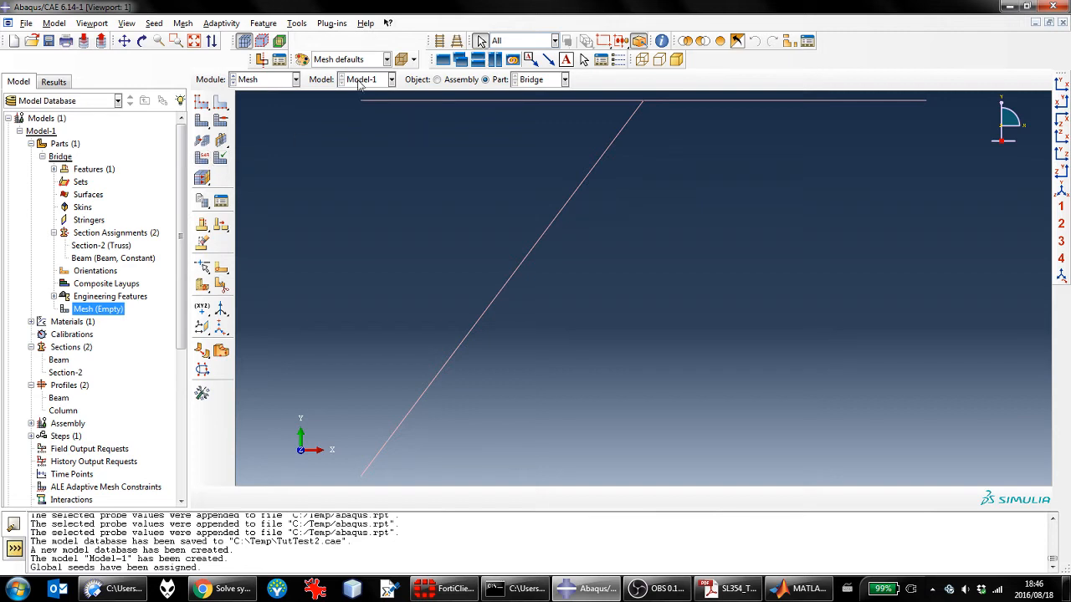
Show the mesh seeds in the viewport and generate the mesh on the Bridge part
{"action": "left_click", "coordinate": [264, 42]}
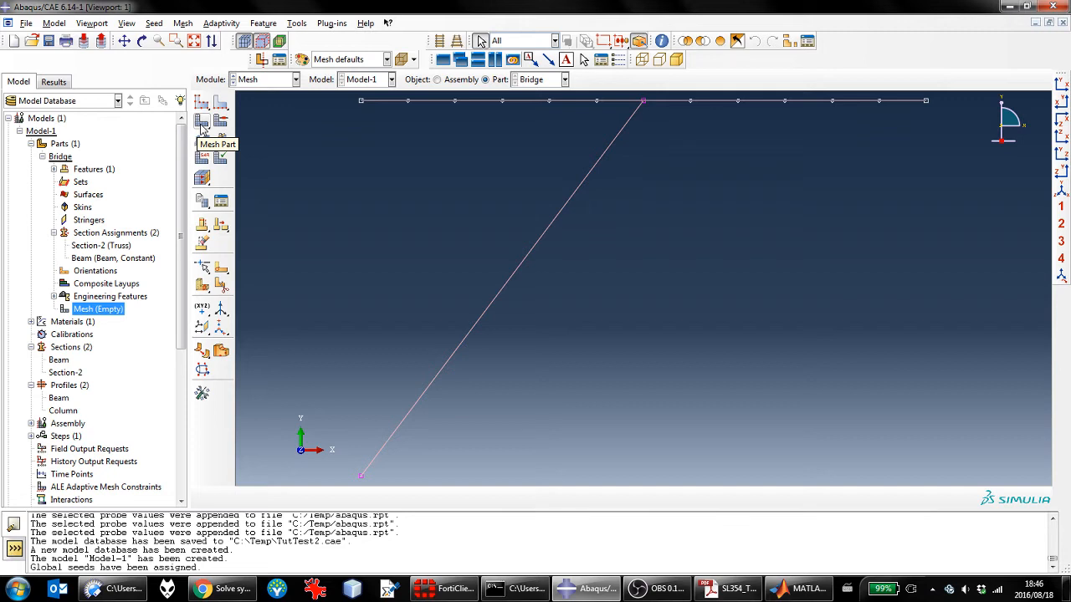
{"action": "left_click", "coordinate": [202, 126]}
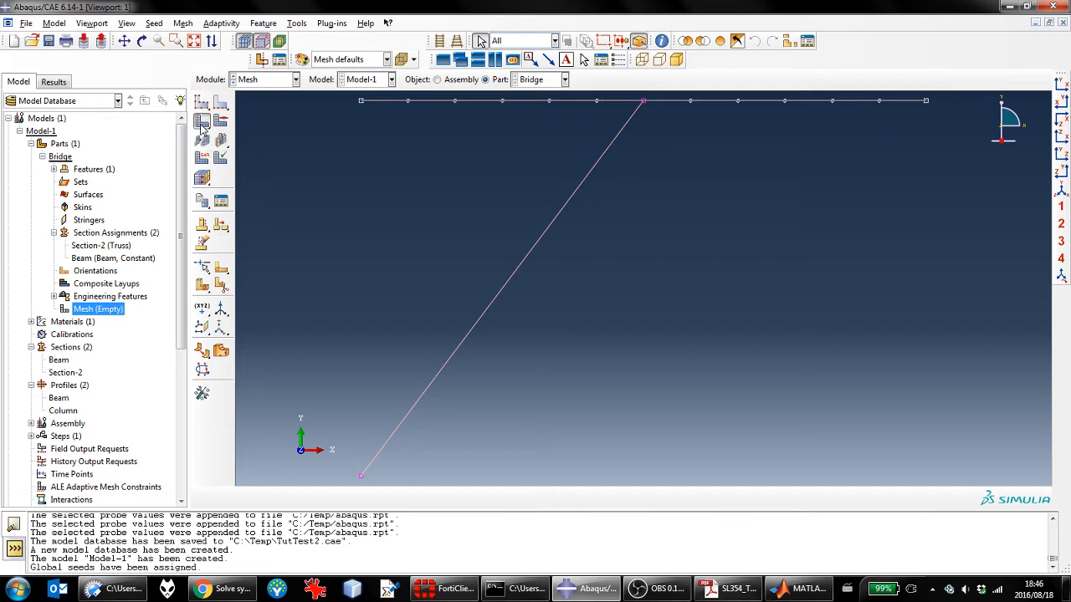
{"action": "left_click", "coordinate": [313, 498]}
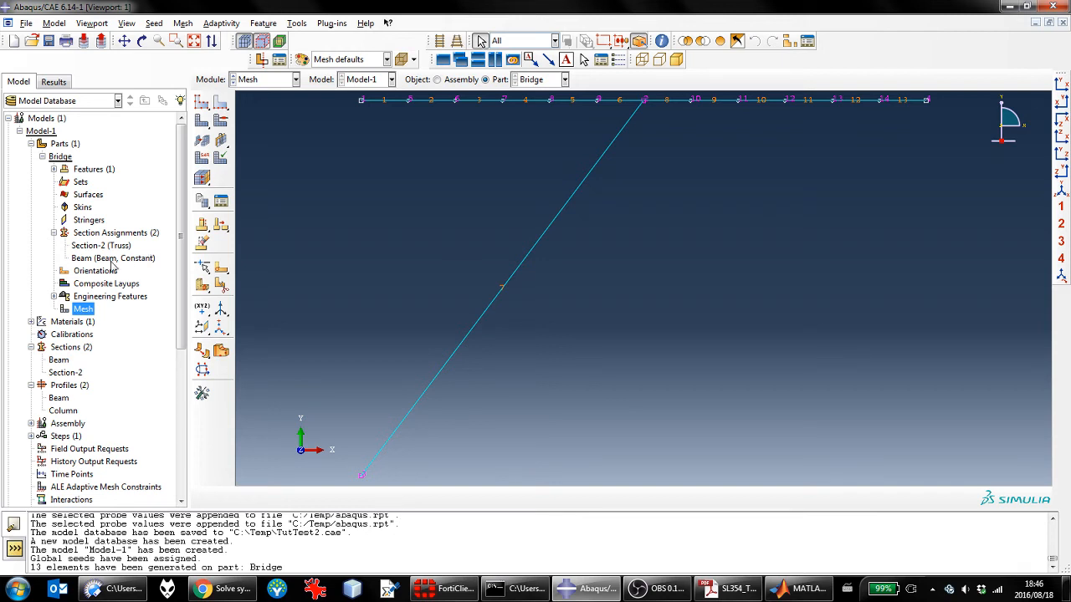
In the Property module, assign the Bridge part's diagonal member a beam section orientation with n1 direction 0.0,0.0,-1.0
{"action": "left_click", "coordinate": [61, 157]}
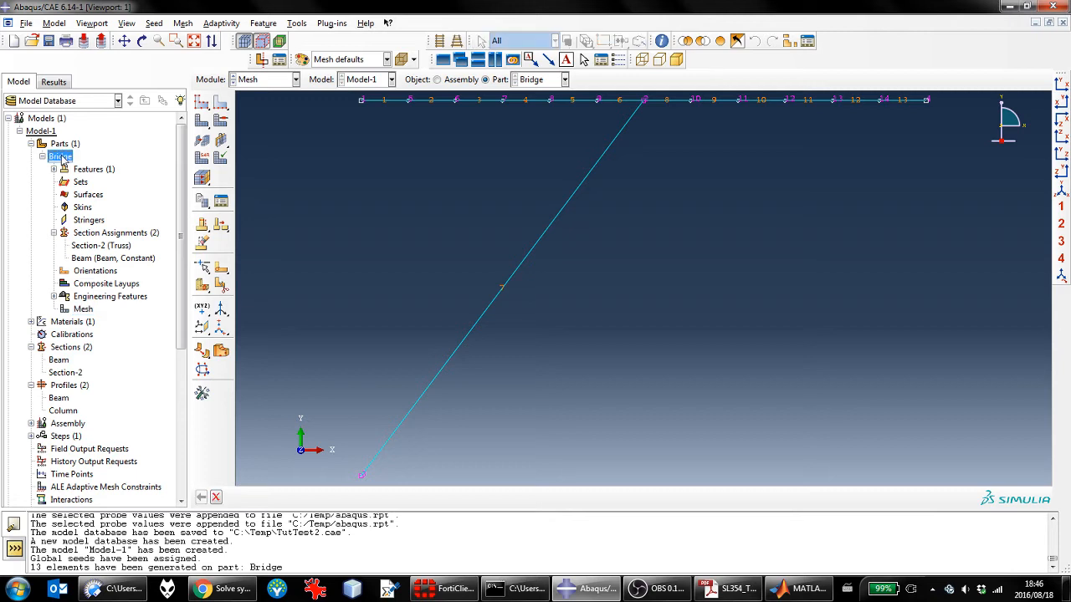
{"action": "right_click", "coordinate": [62, 158]}
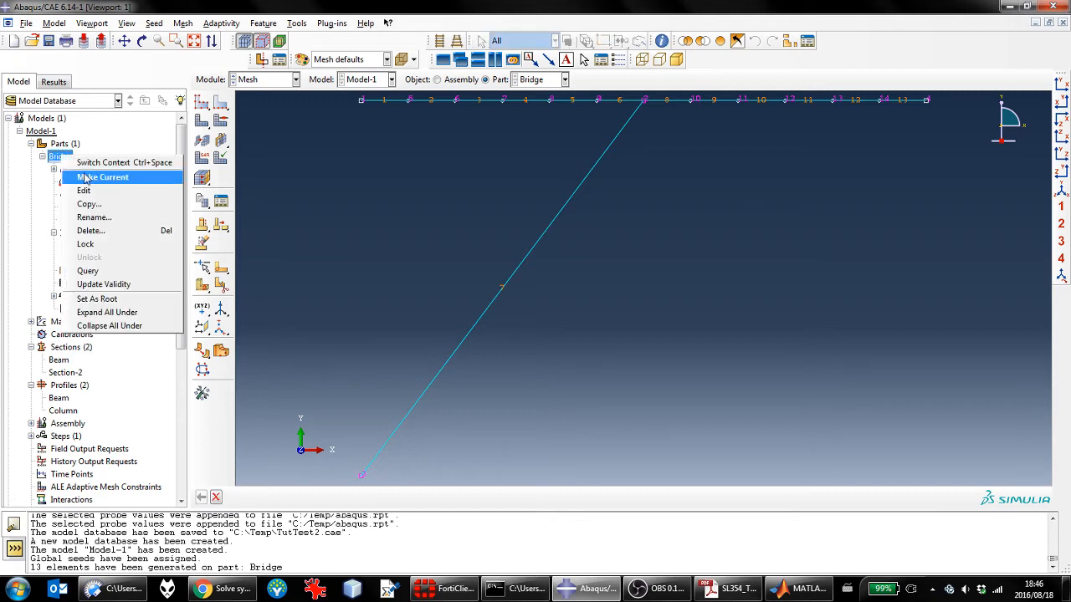
{"action": "left_click", "coordinate": [92, 176]}
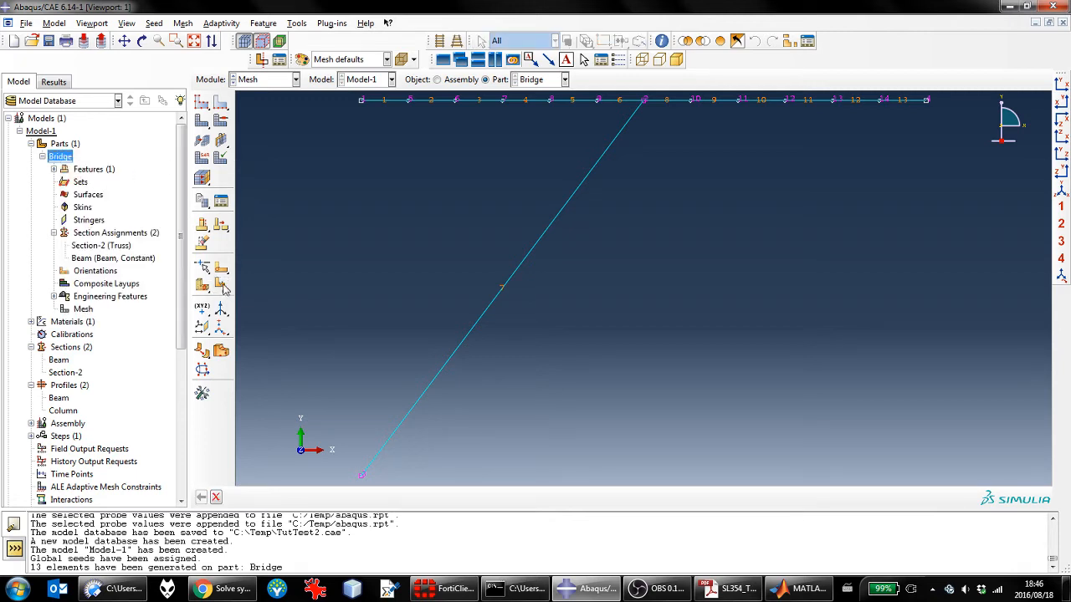
{"action": "left_click", "coordinate": [297, 81]}
{"action": "left_click", "coordinate": [277, 109]}
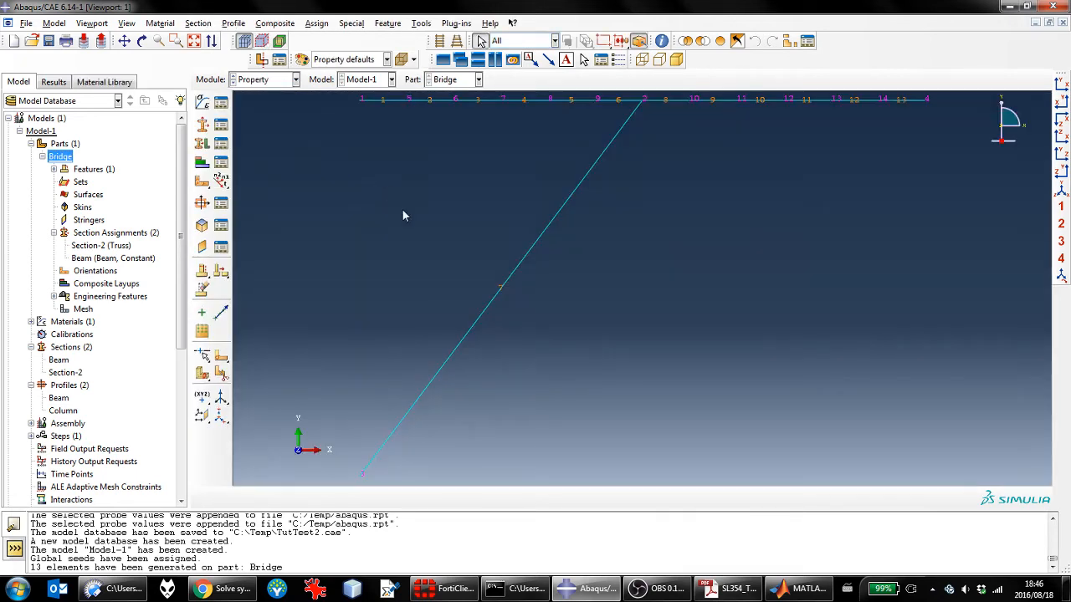
{"action": "left_click", "coordinate": [220, 182]}
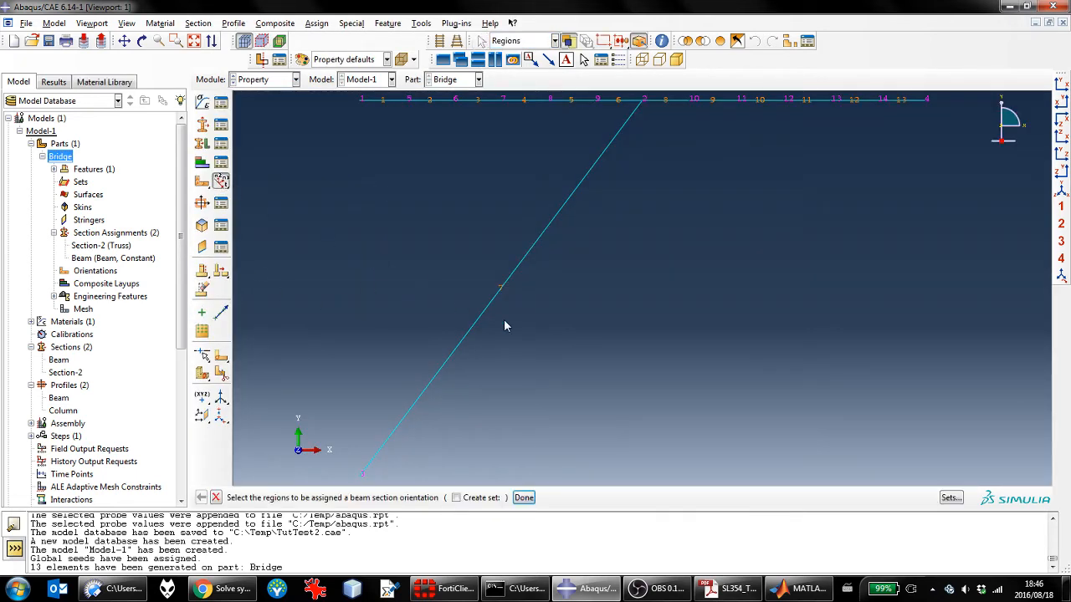
{"action": "left_click_drag", "start_coordinate": [622, 353], "coordinate": [402, 241]}
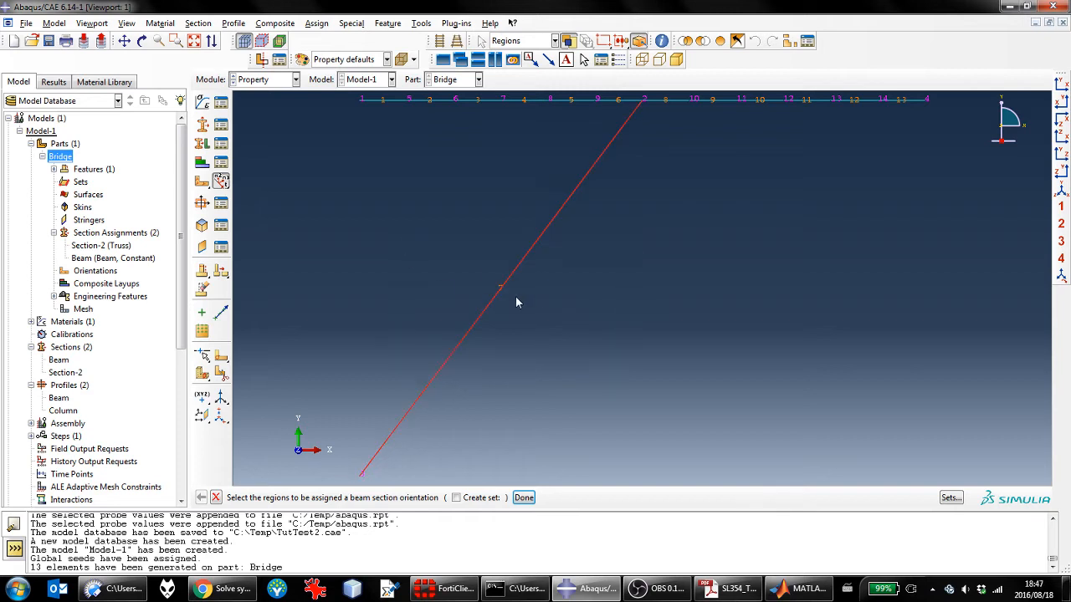
{"action": "left_click", "coordinate": [524, 497]}
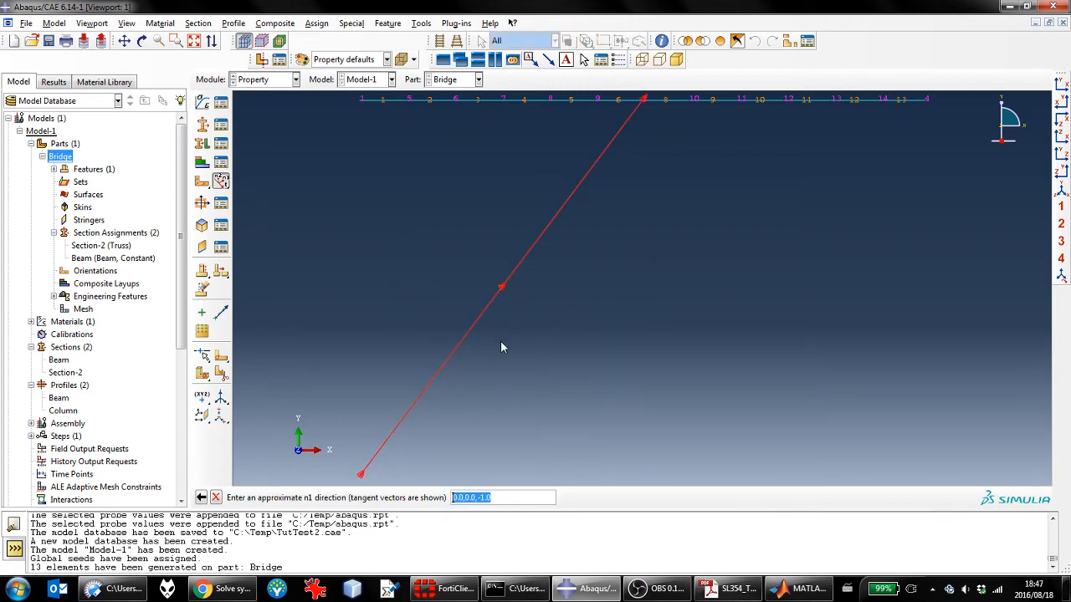
{"action": "key", "text": "Return"}
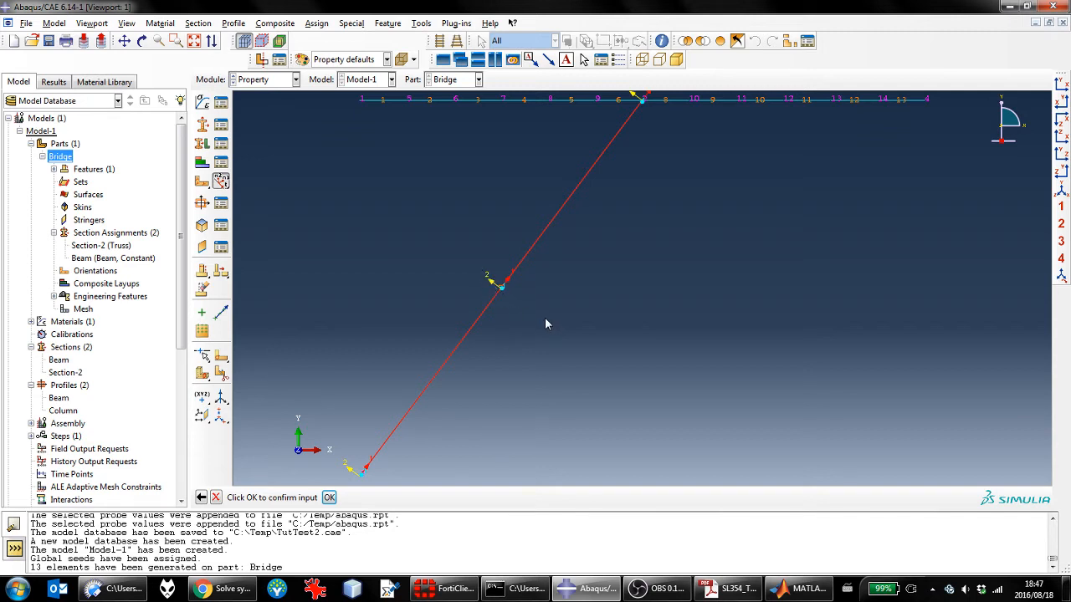
{"action": "left_click", "coordinate": [328, 498]}
Assign both horizontal segments a beam section orientation with n1 direction 0.0,0.0,-1.0
{"action": "scroll", "coordinate": [423, 339], "scroll_direction": "down", "scroll_amount": 2}
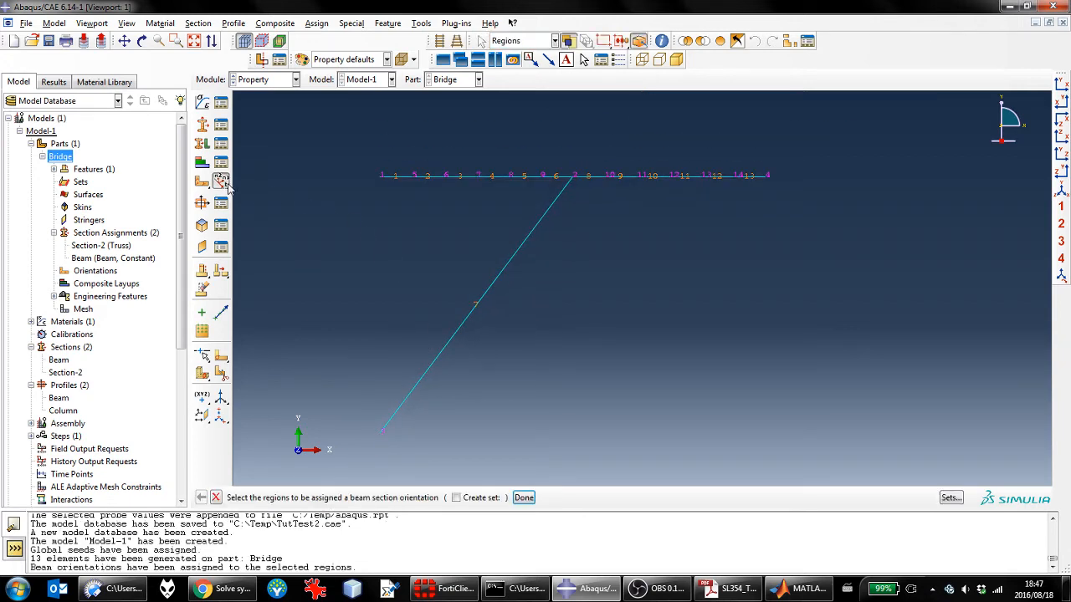
{"action": "left_click_drag", "start_coordinate": [473, 210], "coordinate": [387, 151]}
{"action": "left_click_drag", "start_coordinate": [677, 199], "coordinate": [614, 138]}
{"action": "left_click_drag", "start_coordinate": [507, 212], "coordinate": [386, 132], "text": "shift"}
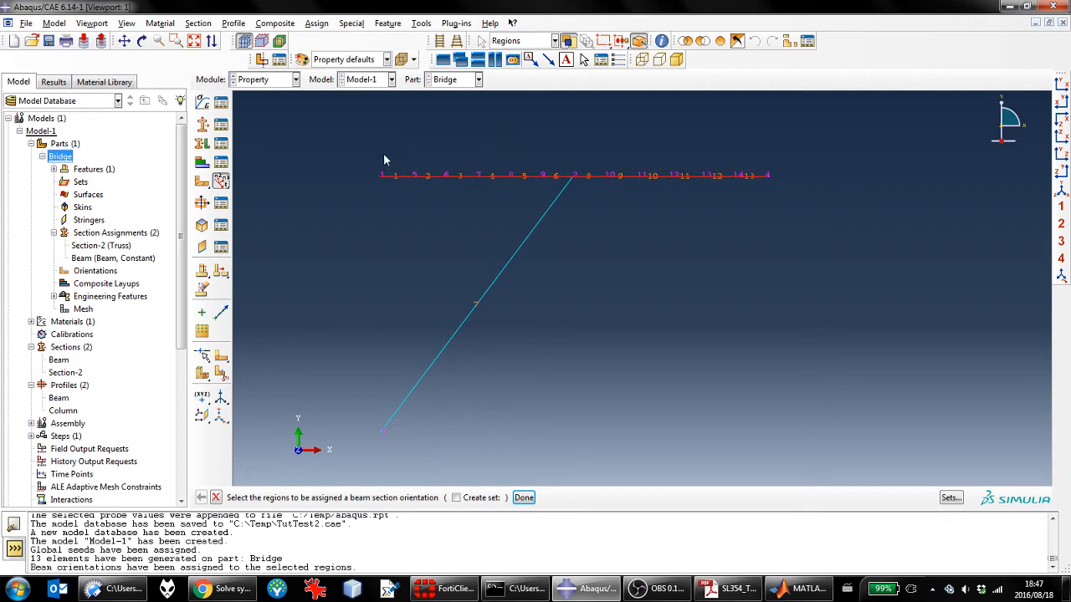
{"action": "left_click", "coordinate": [525, 498]}
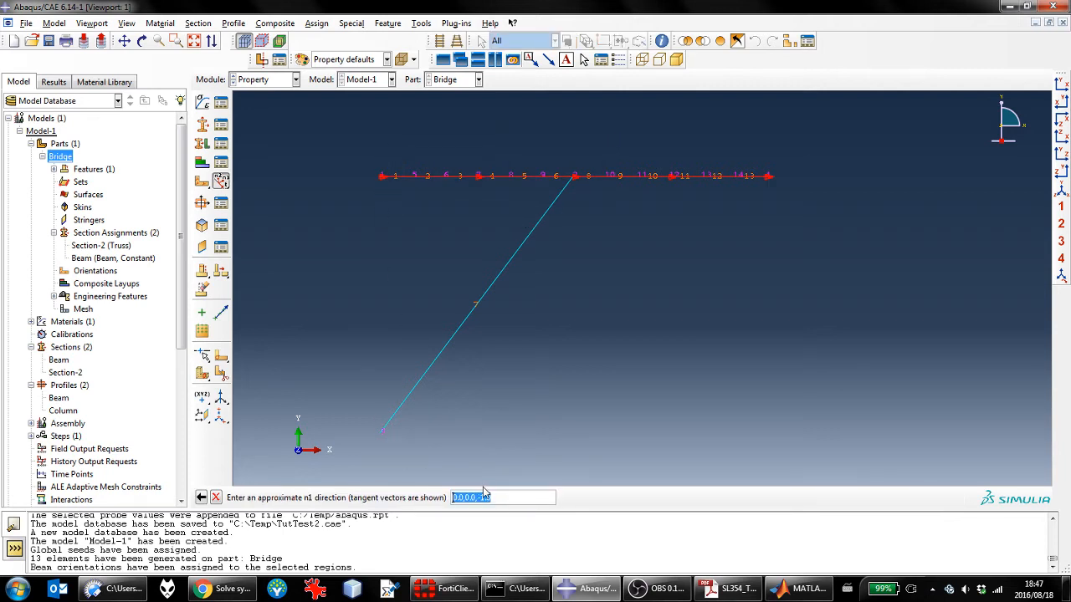
{"action": "key", "text": "Return"}
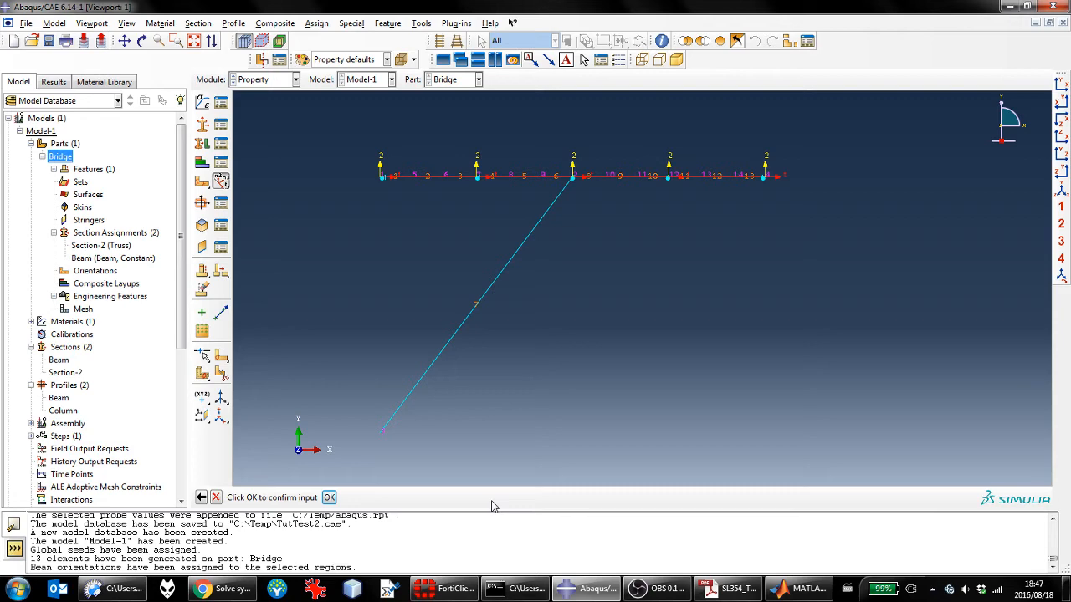
{"action": "left_click", "coordinate": [329, 498]}
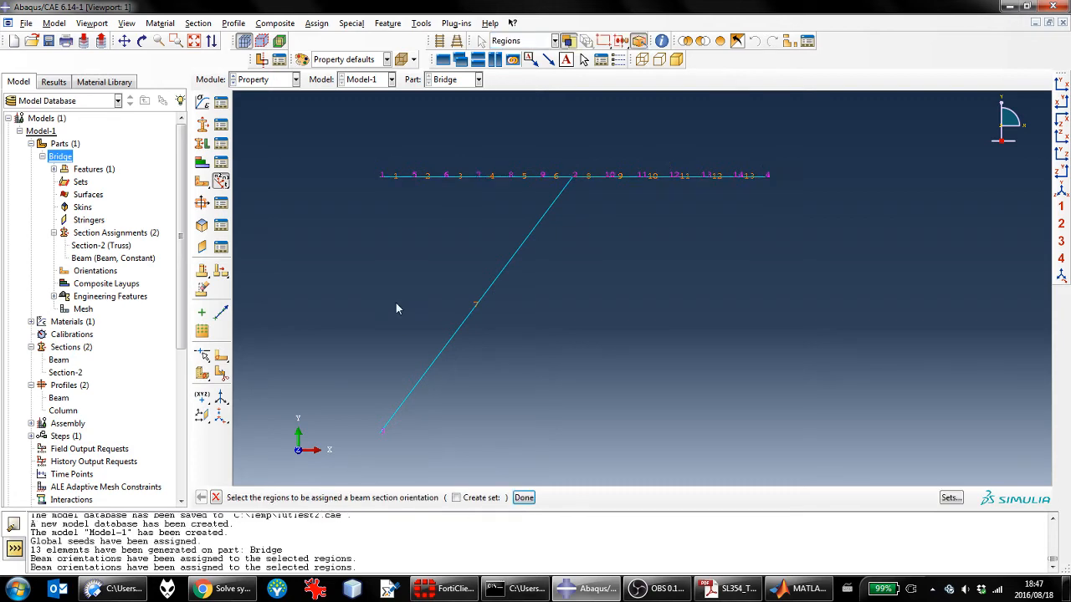
Create a dependent assembly instance from the Bridge part, without auto-offset
{"action": "scroll", "coordinate": [121, 316], "scroll_direction": "down", "scroll_amount": 4}
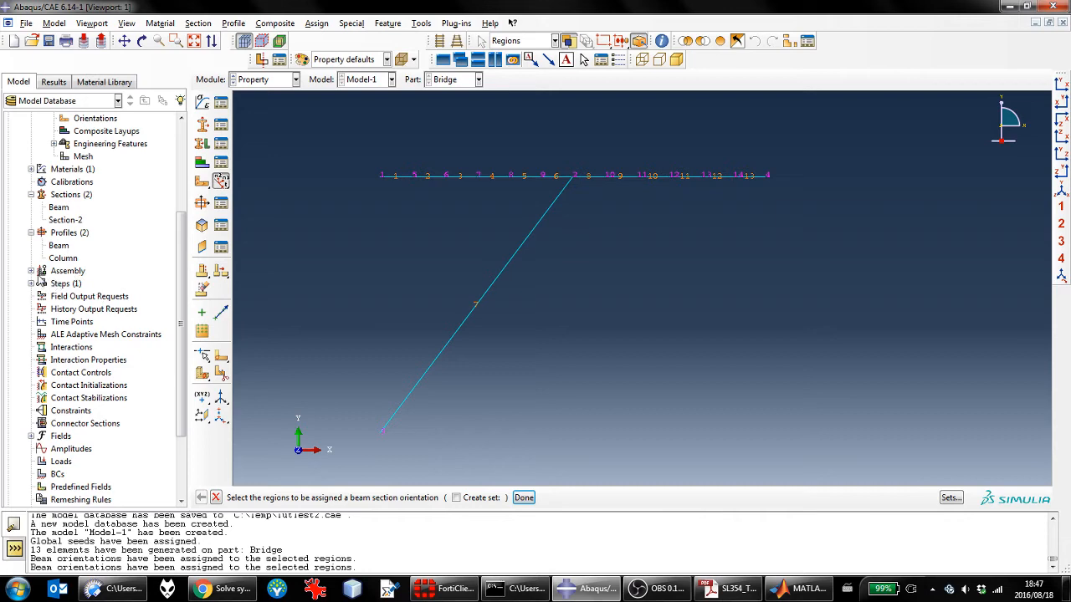
{"action": "left_click", "coordinate": [32, 271]}
{"action": "left_click", "coordinate": [70, 285]}
{"action": "right_click", "coordinate": [70, 285]}
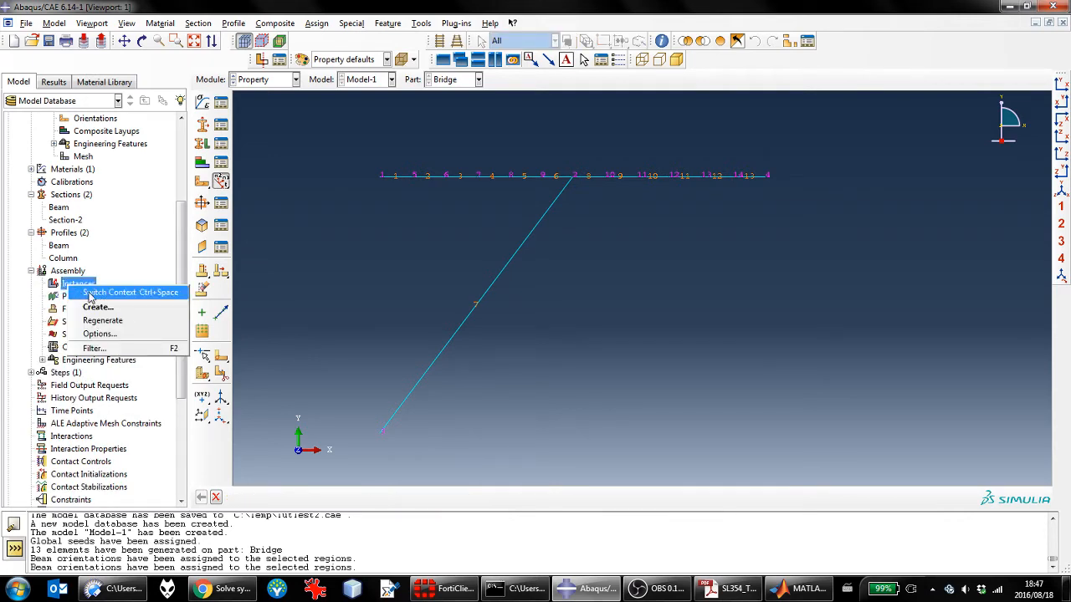
{"action": "left_click", "coordinate": [94, 307]}
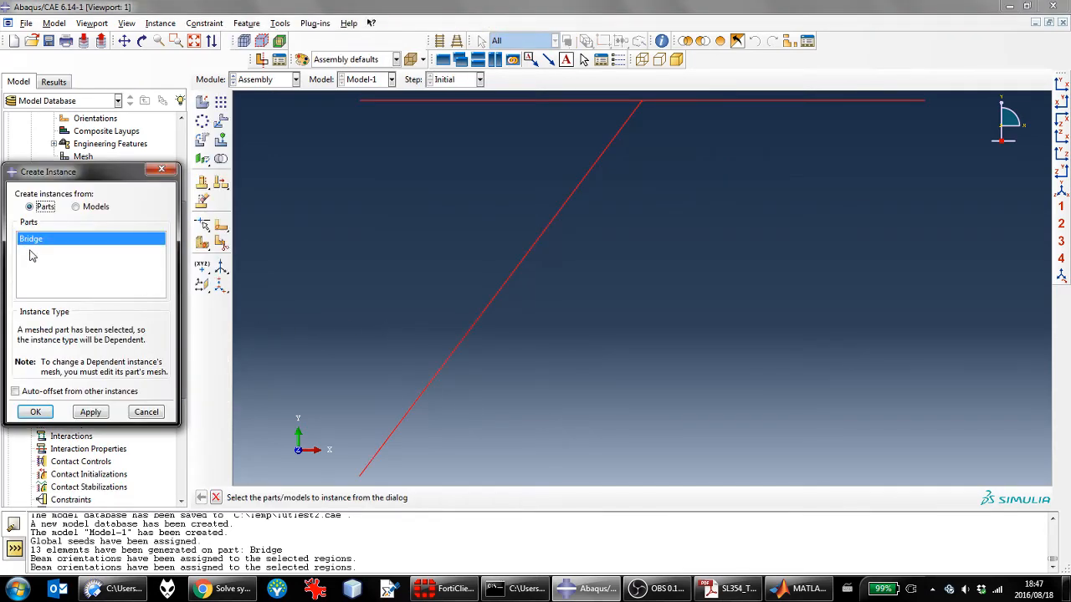
{"action": "left_click", "coordinate": [36, 411]}
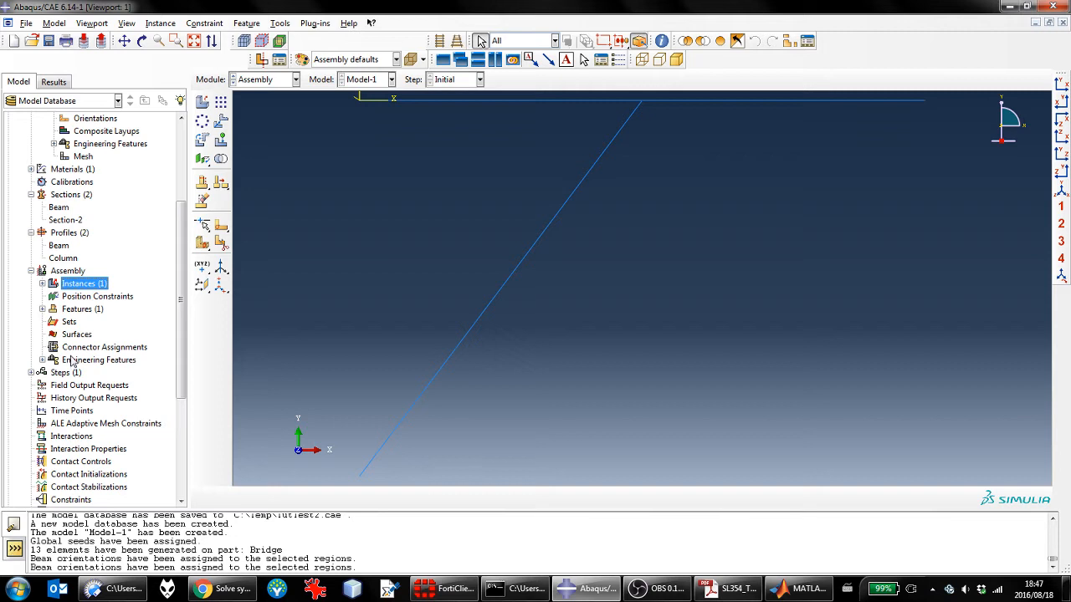
Create a Static, General step named Load after Initial, with time period 1 and Nlgeom off
{"action": "left_click", "coordinate": [31, 372]}
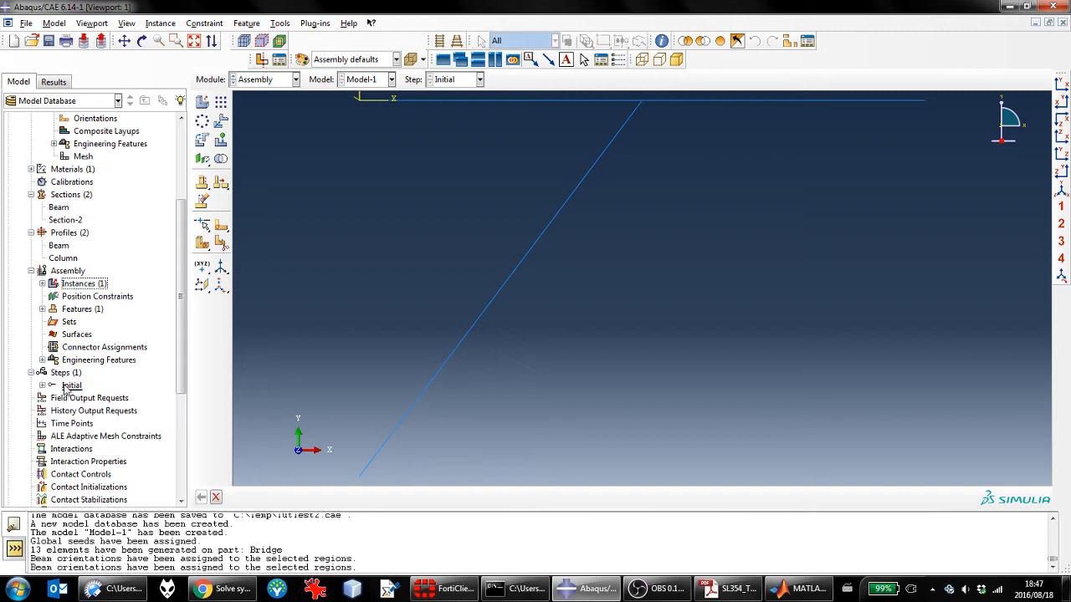
{"action": "right_click", "coordinate": [62, 378]}
{"action": "left_click", "coordinate": [88, 399]}
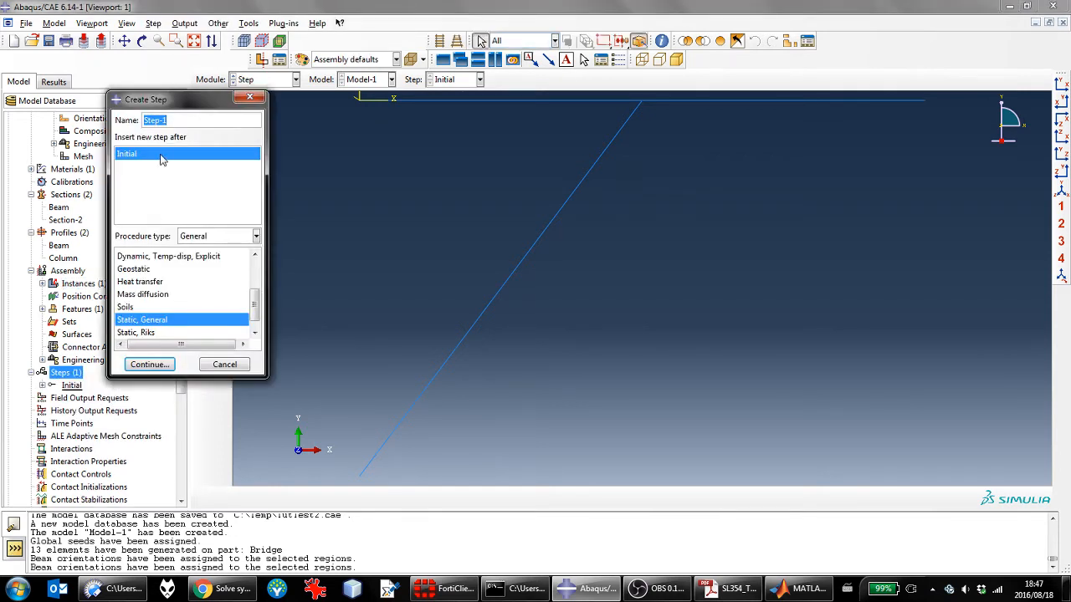
{"action": "type", "text": "Load"}
{"action": "left_click", "coordinate": [149, 364]}
{"action": "left_click", "coordinate": [99, 416]}
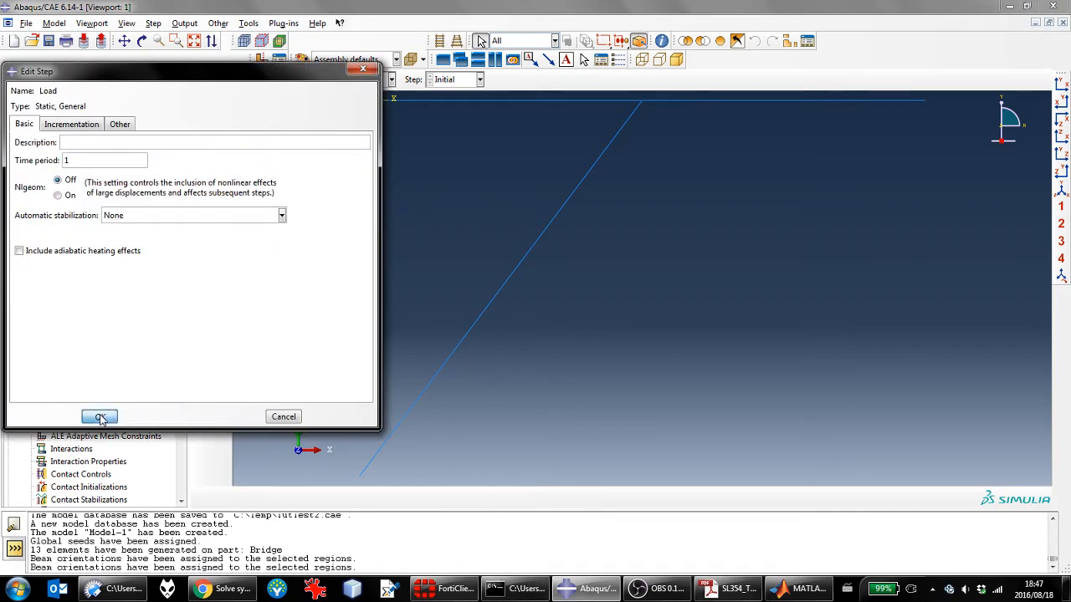
Add NFORCSO, nodal forces in beam section orientation, to the Load step's field output request F-Output-1
{"action": "scroll", "coordinate": [59, 338], "scroll_direction": "down", "scroll_amount": 4}
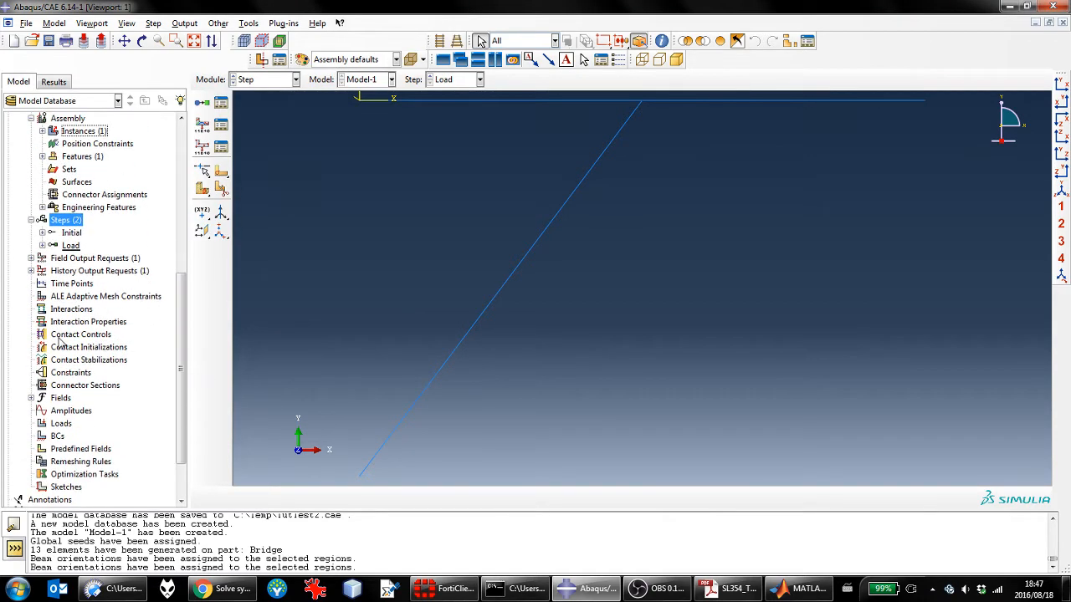
{"action": "left_click", "coordinate": [30, 258]}
{"action": "left_click", "coordinate": [41, 271]}
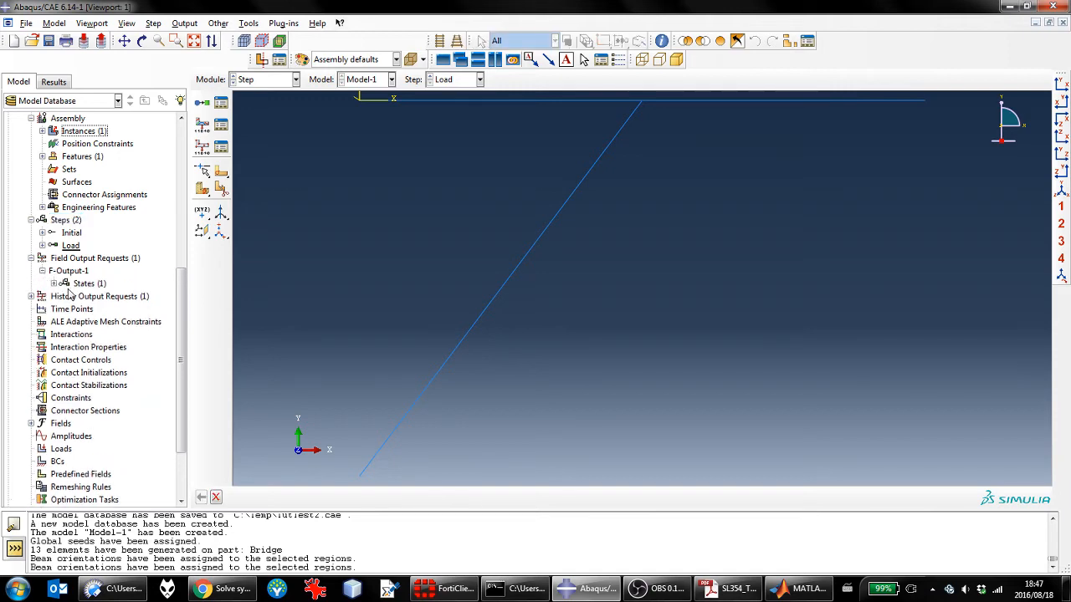
{"action": "left_click", "coordinate": [54, 283]}
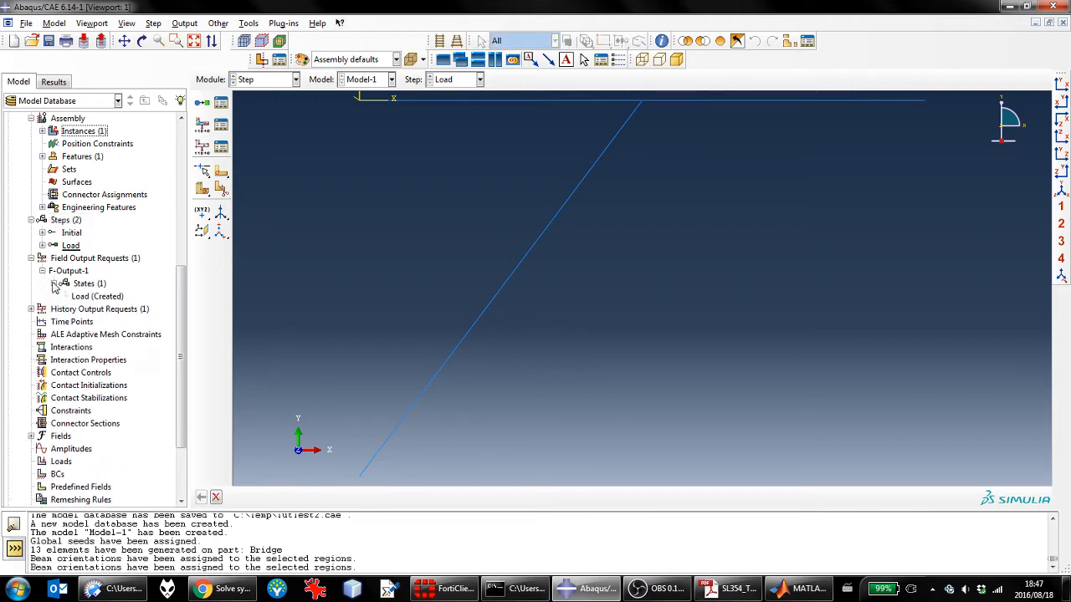
{"action": "double_click", "coordinate": [94, 297]}
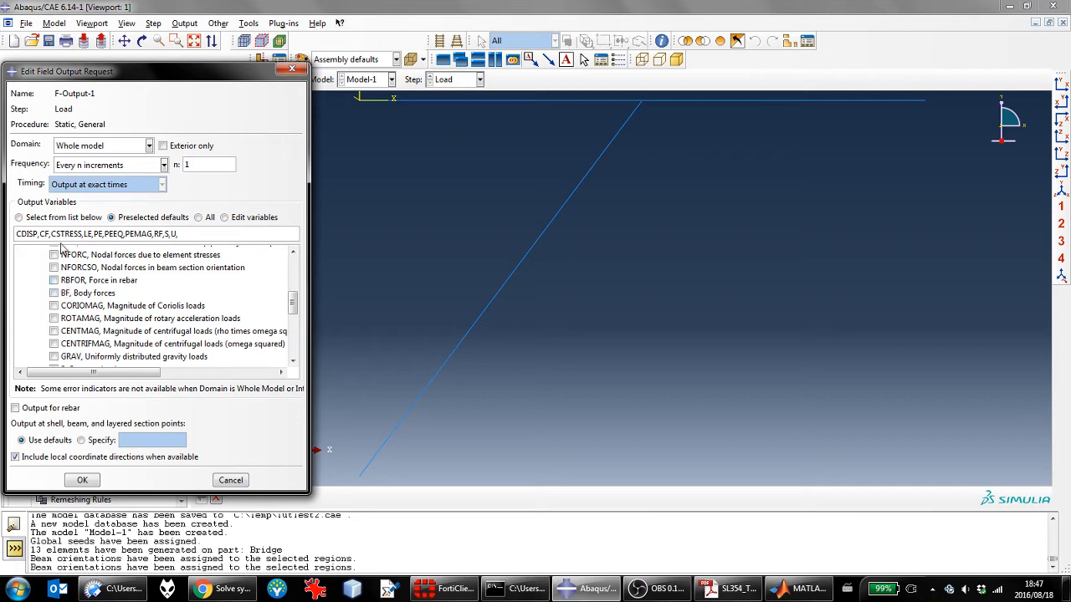
{"action": "scroll", "coordinate": [50, 276], "scroll_direction": "up", "scroll_amount": 3}
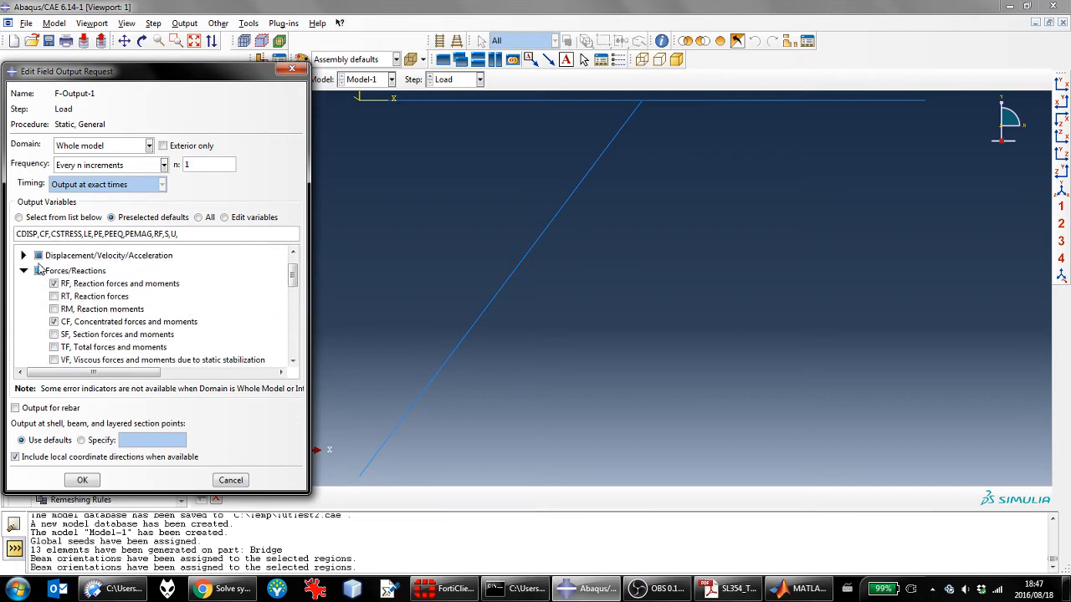
{"action": "scroll", "coordinate": [38, 268], "scroll_direction": "up", "scroll_amount": 1}
{"action": "left_click", "coordinate": [23, 300]}
{"action": "left_click", "coordinate": [23, 300]}
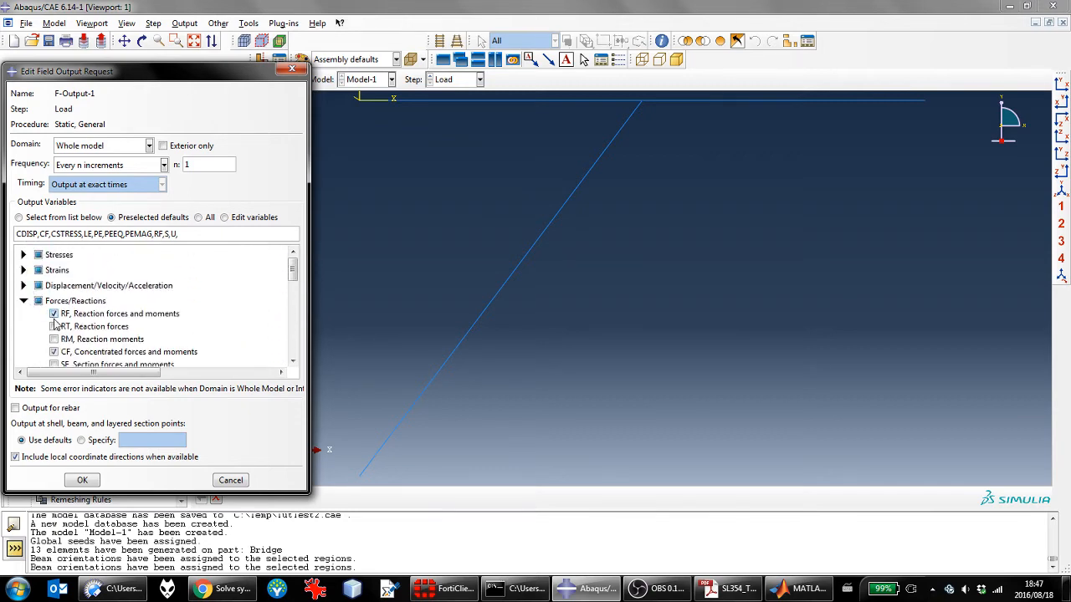
{"action": "scroll", "coordinate": [54, 324], "scroll_direction": "down", "scroll_amount": 5}
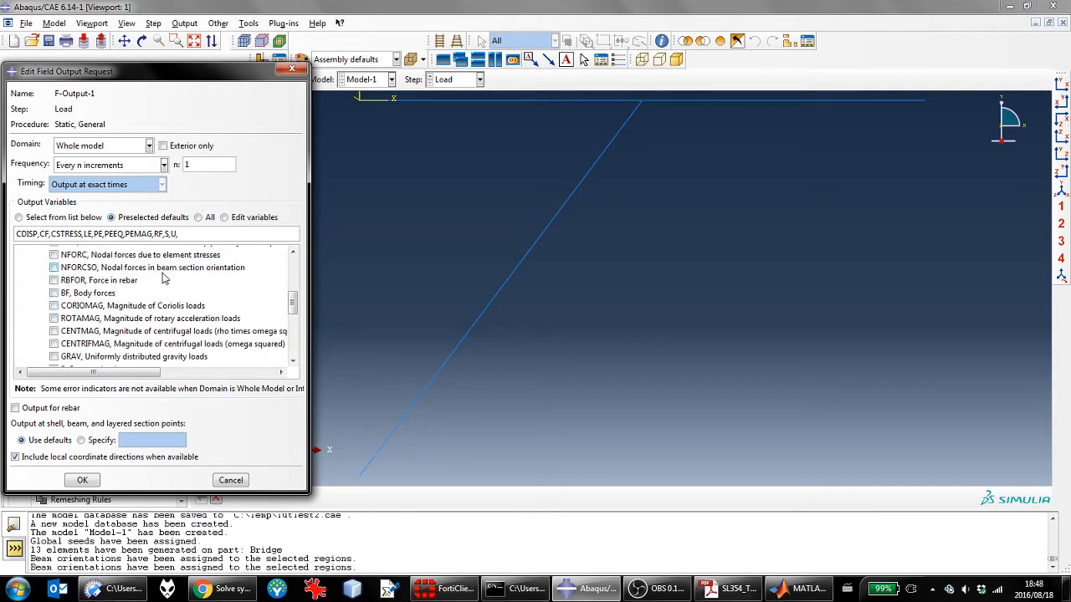
{"action": "left_click", "coordinate": [54, 267]}
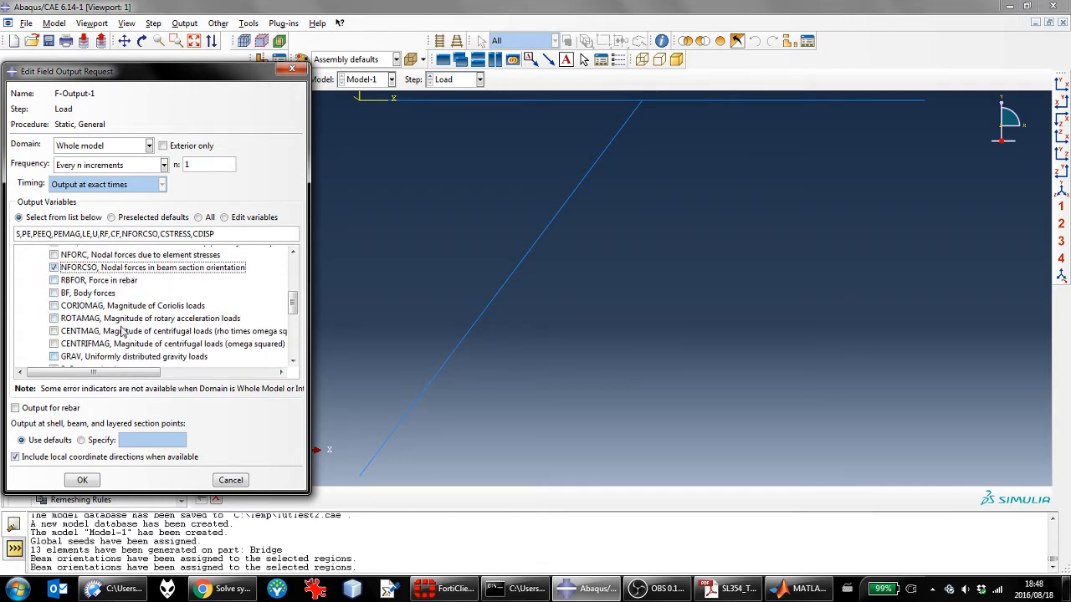
{"action": "left_click", "coordinate": [87, 481]}
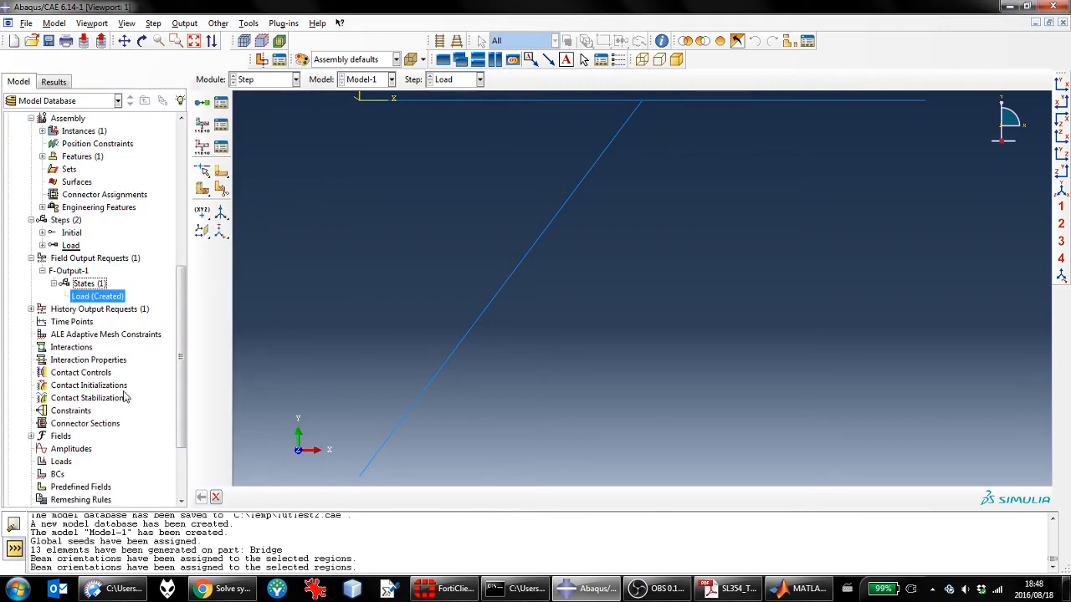
Switch to SL354_Tutorial_Test_02.pdf in Adobe Acrobat Pro to check the bridge's loading and support diagram
{"action": "scroll", "coordinate": [123, 394], "scroll_direction": "down", "scroll_amount": 3}
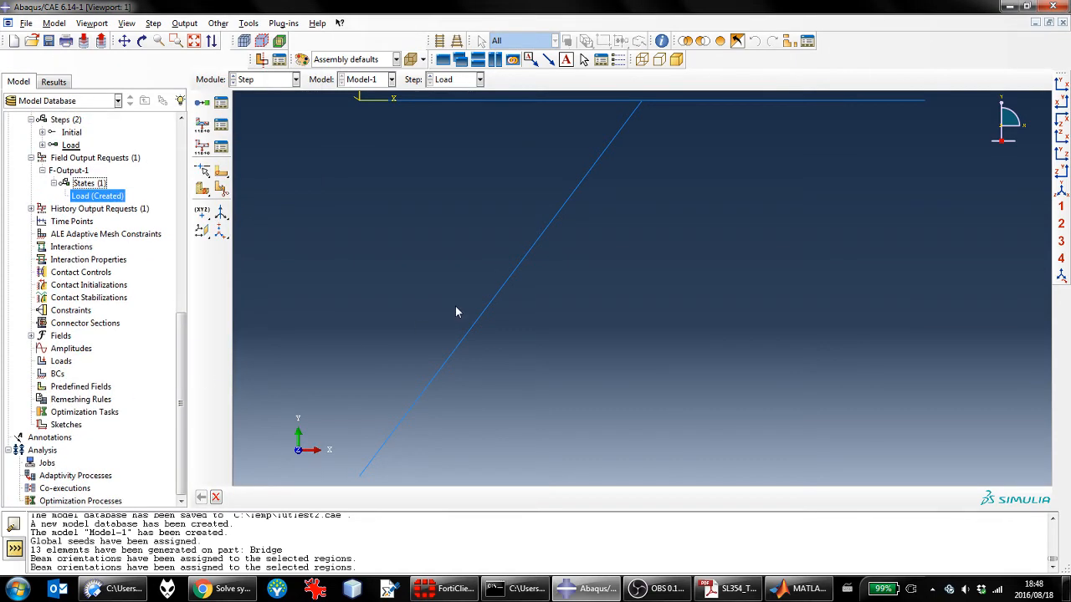
{"action": "scroll", "coordinate": [422, 251], "scroll_direction": "down", "scroll_amount": 2}
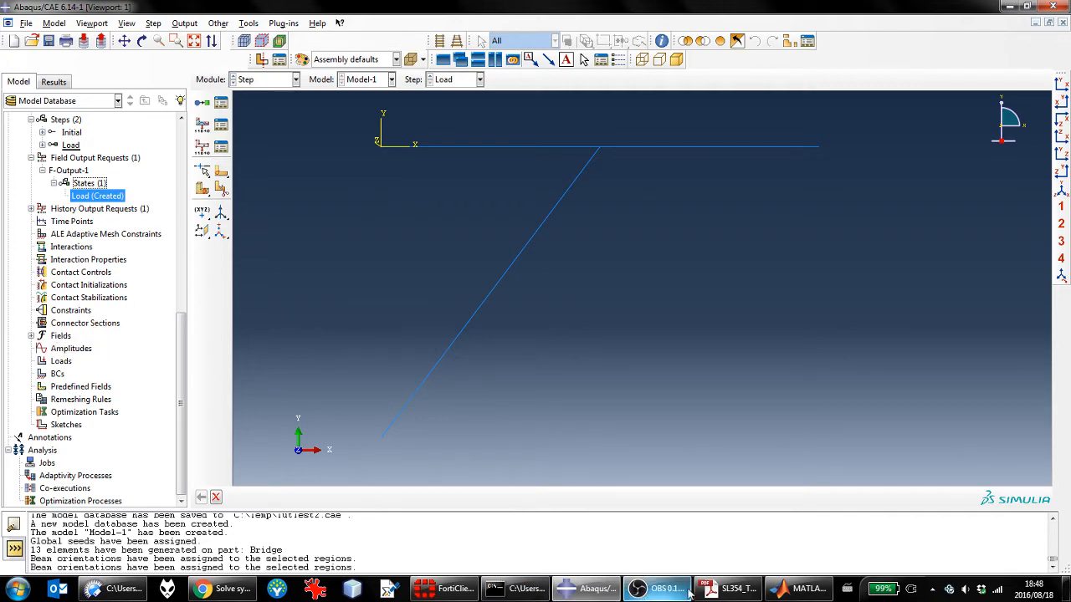
{"action": "left_click", "coordinate": [728, 588]}
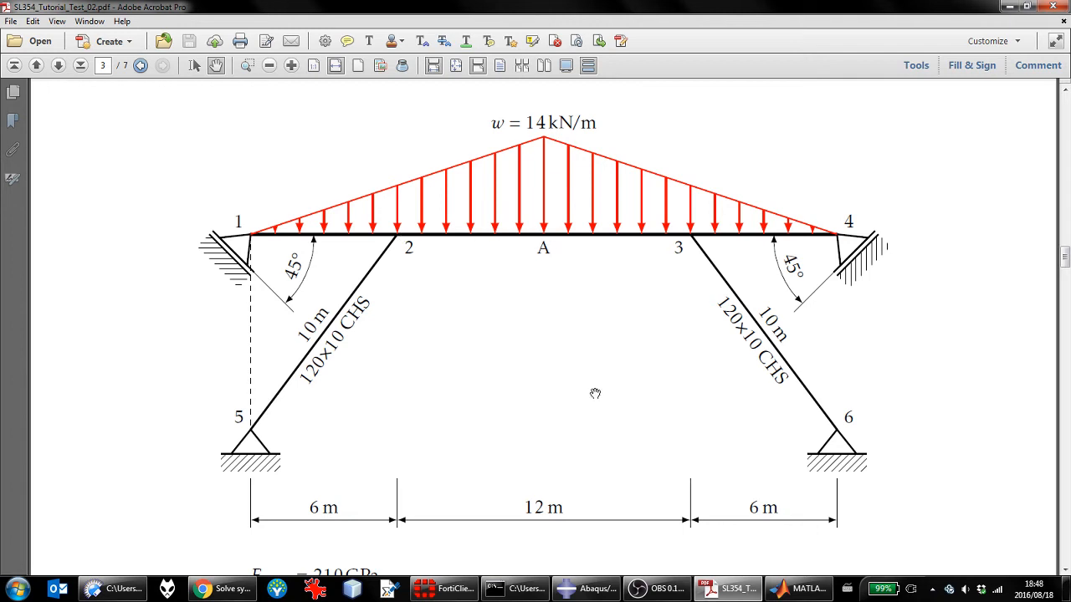
Switch to Abaqus/CAE and create a global expression field for the triangular load, using slope 14000/12 along X
{"action": "mouse_move", "coordinate": [791, 595]}
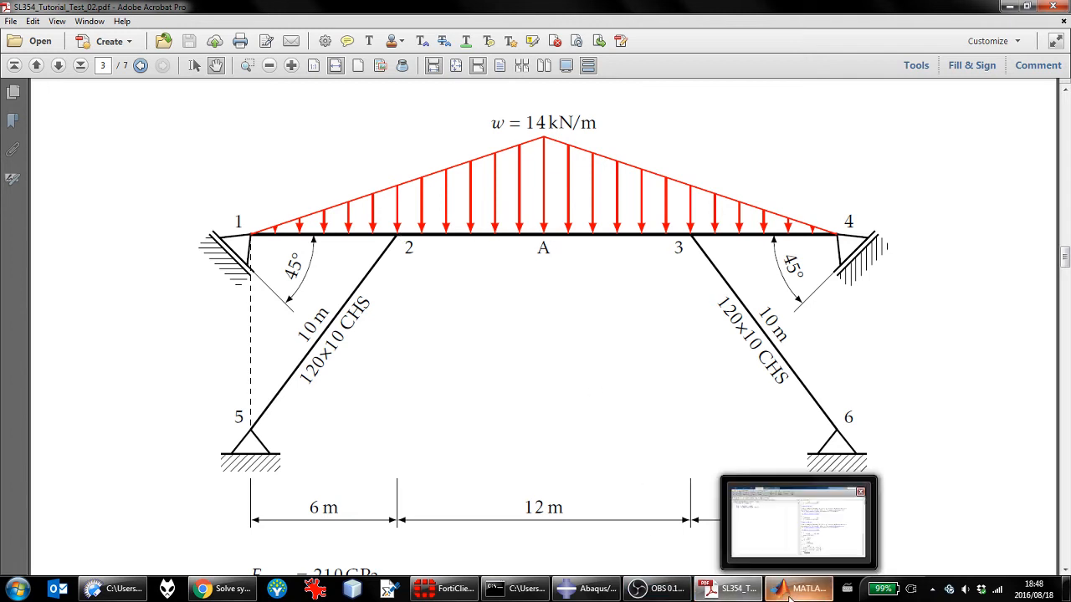
{"action": "left_click", "coordinate": [587, 589]}
{"action": "scroll", "coordinate": [122, 293], "scroll_direction": "up", "scroll_amount": 2}
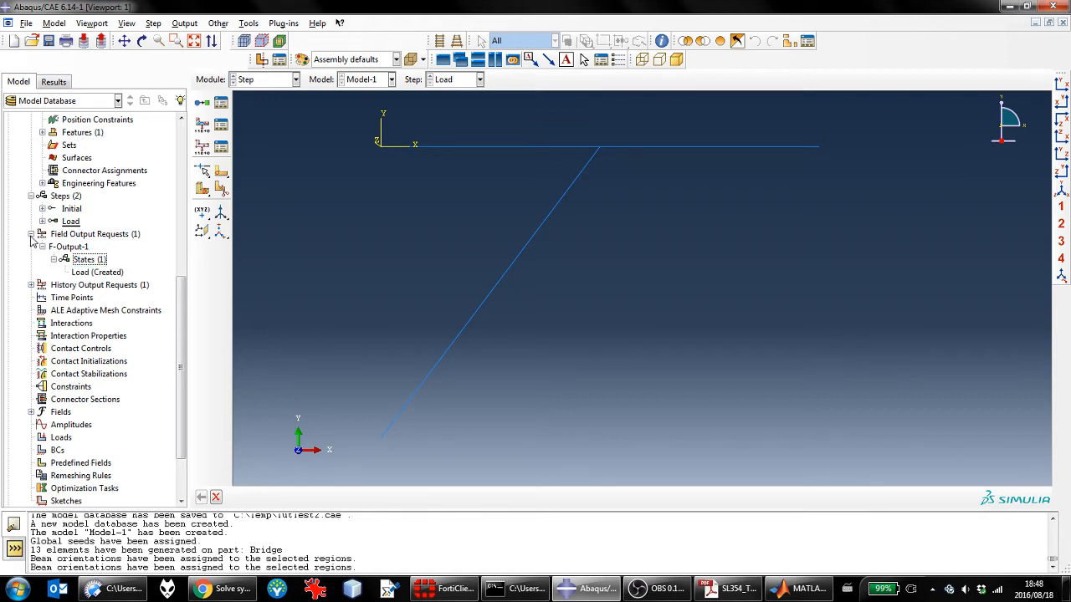
{"action": "left_click", "coordinate": [31, 234]}
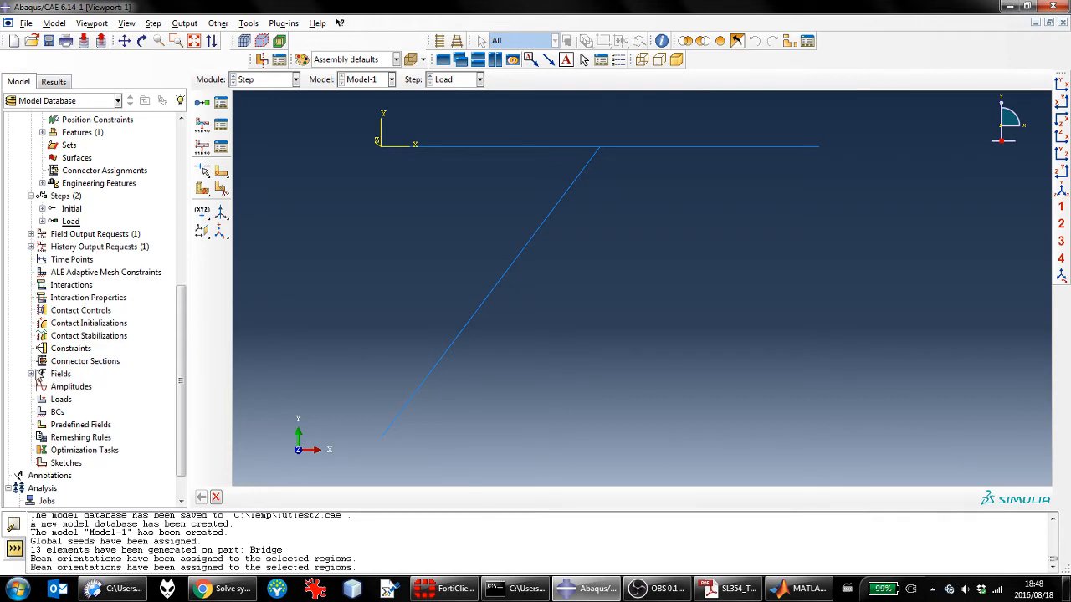
{"action": "left_click", "coordinate": [31, 374]}
{"action": "double_click", "coordinate": [72, 400]}
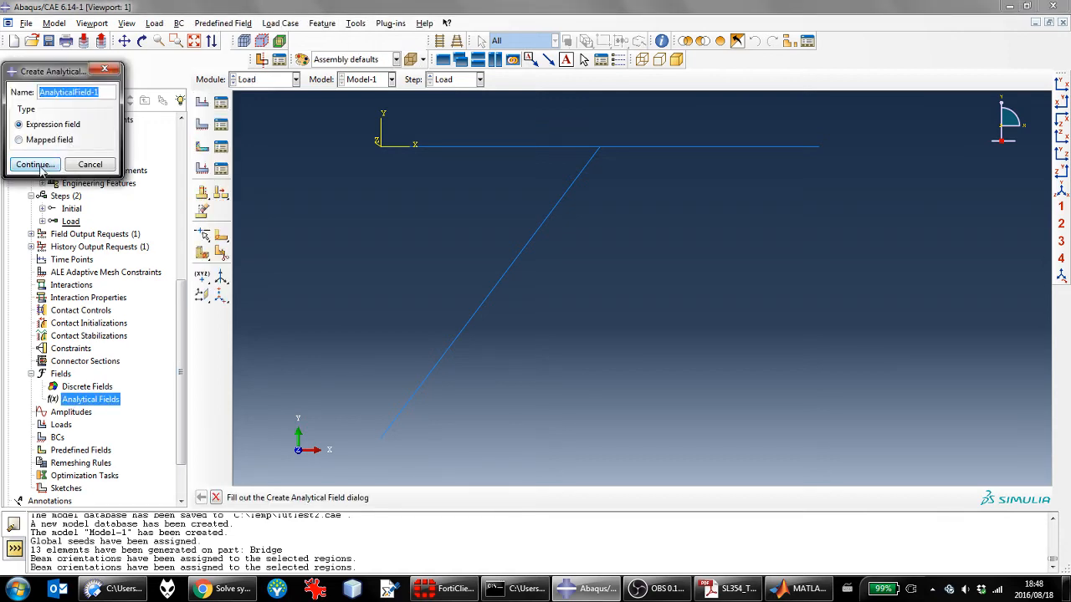
{"action": "left_click", "coordinate": [33, 165]}
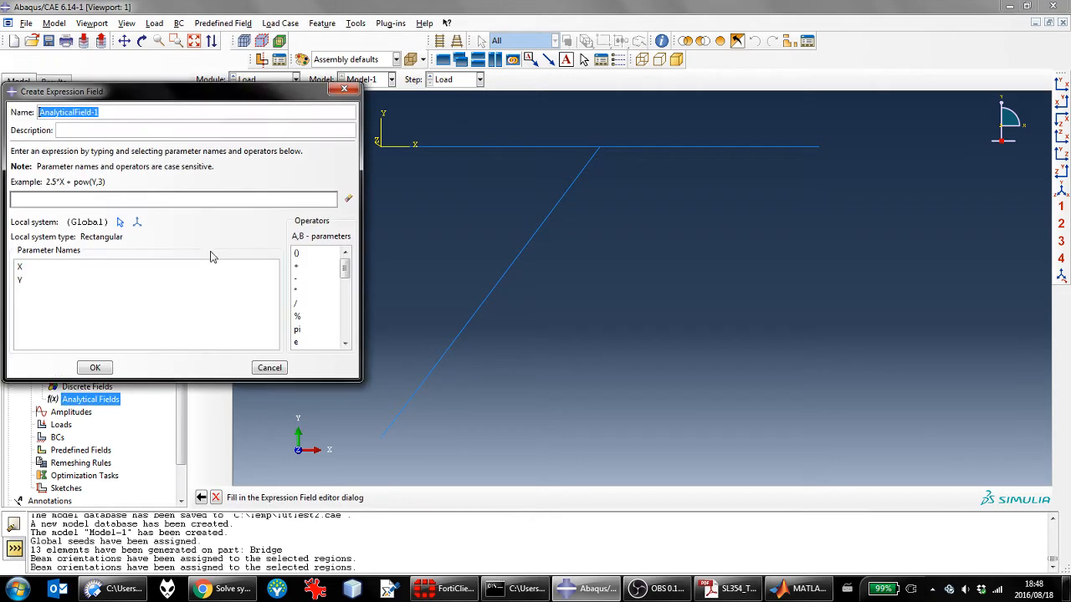
{"action": "left_click", "coordinate": [72, 200]}
{"action": "type", "text": "0"}
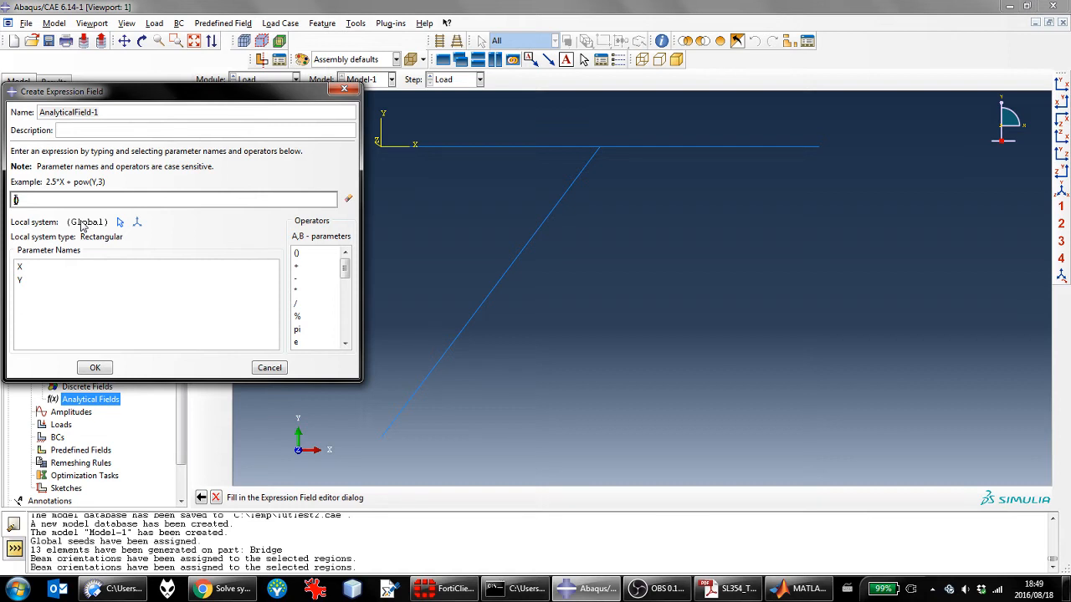
{"action": "type", "text": "14000/12"}
{"action": "key", "text": "End"}
{"action": "left_click", "coordinate": [95, 368]}
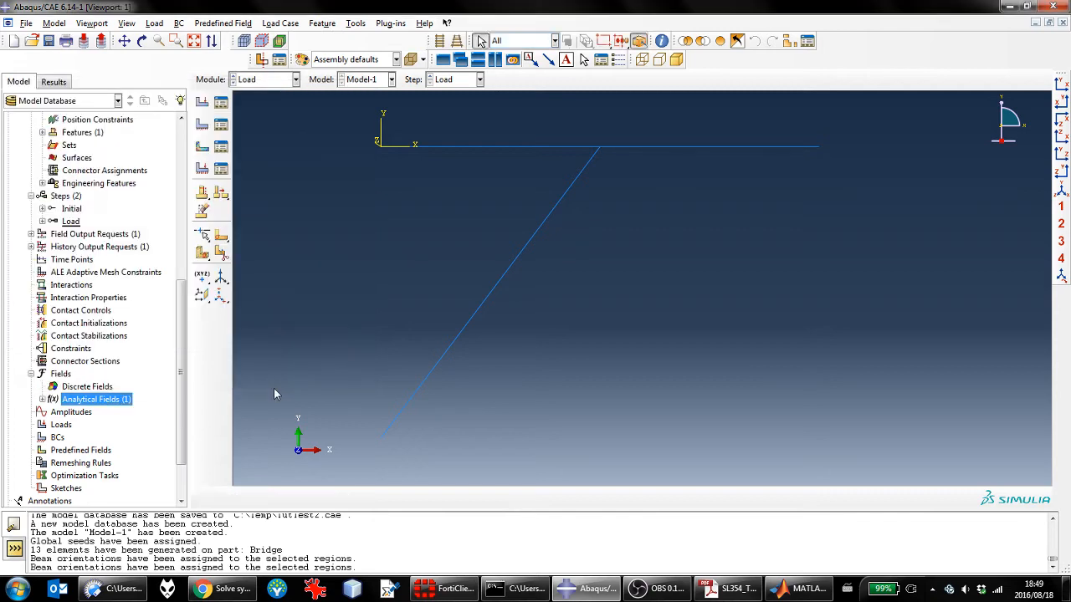
Create a mechanical line load in the Load step and assign it to both horizontal beam segments
{"action": "scroll", "coordinate": [114, 423], "scroll_direction": "down", "scroll_amount": 2}
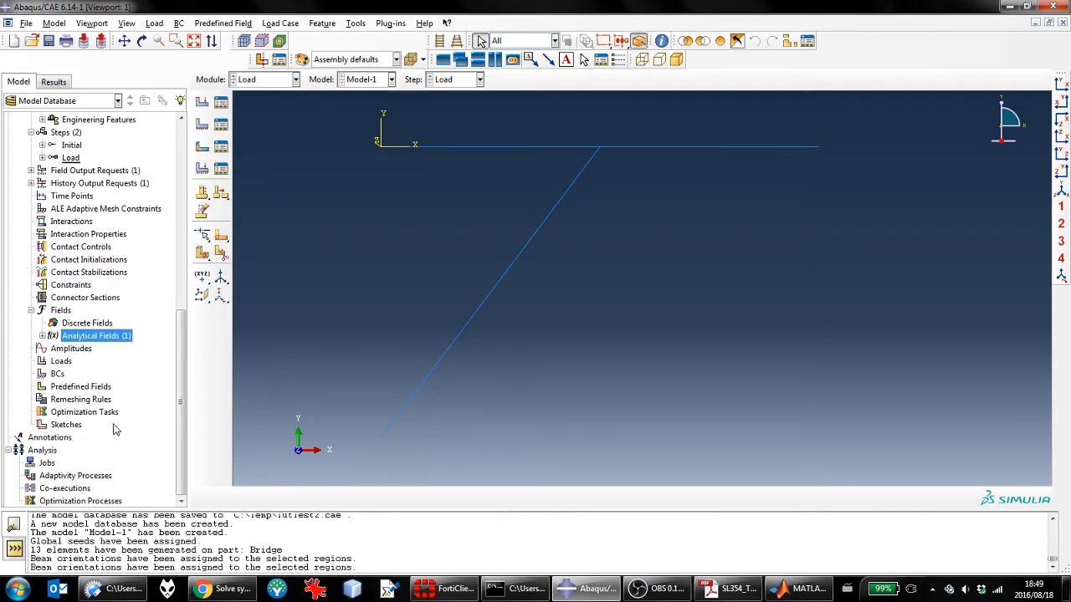
{"action": "left_click", "coordinate": [61, 362]}
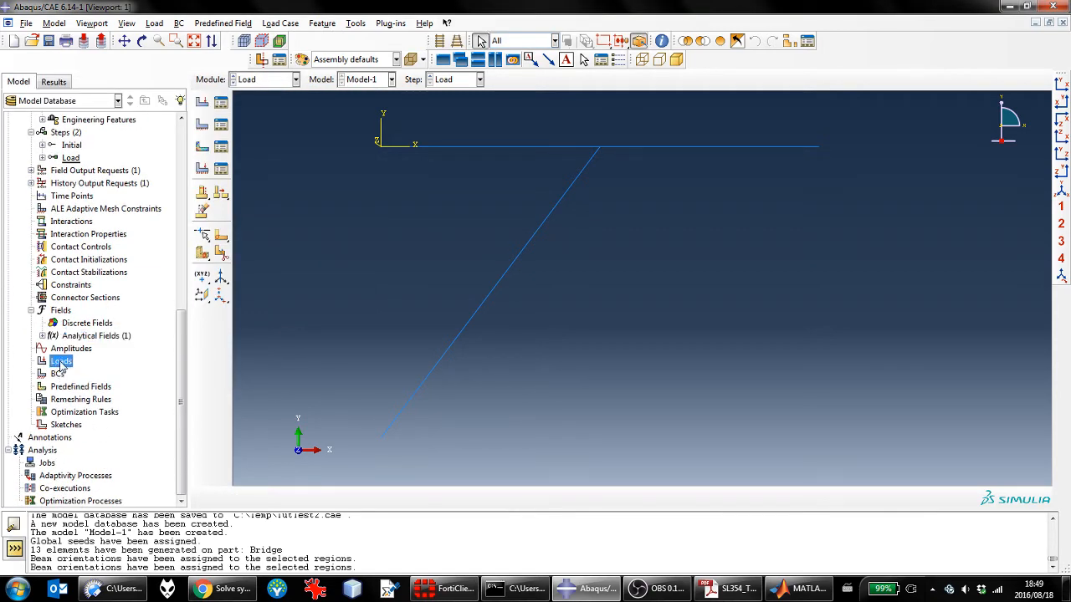
{"action": "right_click", "coordinate": [60, 362]}
{"action": "left_click", "coordinate": [136, 396]}
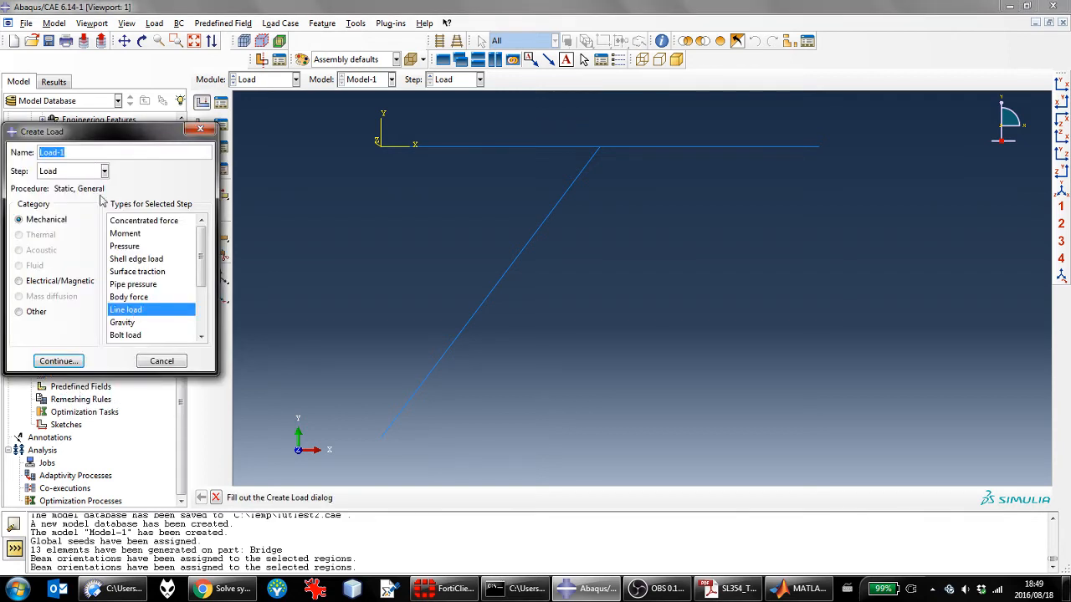
{"action": "left_click", "coordinate": [60, 361]}
{"action": "left_click_drag", "start_coordinate": [727, 203], "coordinate": [646, 132]}
{"action": "left_click_drag", "start_coordinate": [544, 174], "coordinate": [488, 136], "text": "shift"}
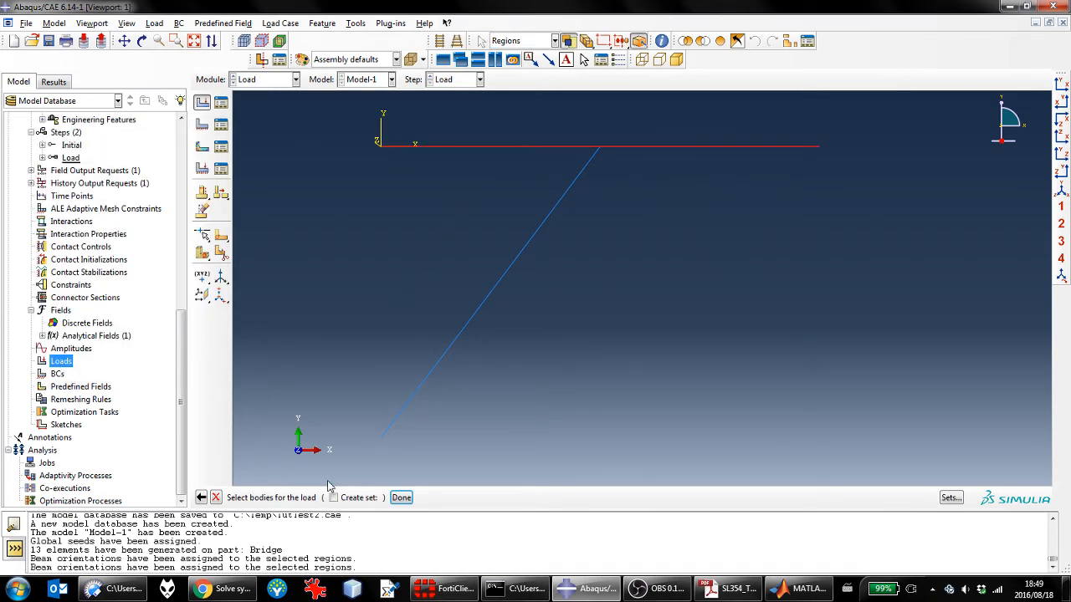
{"action": "left_click", "coordinate": [401, 498]}
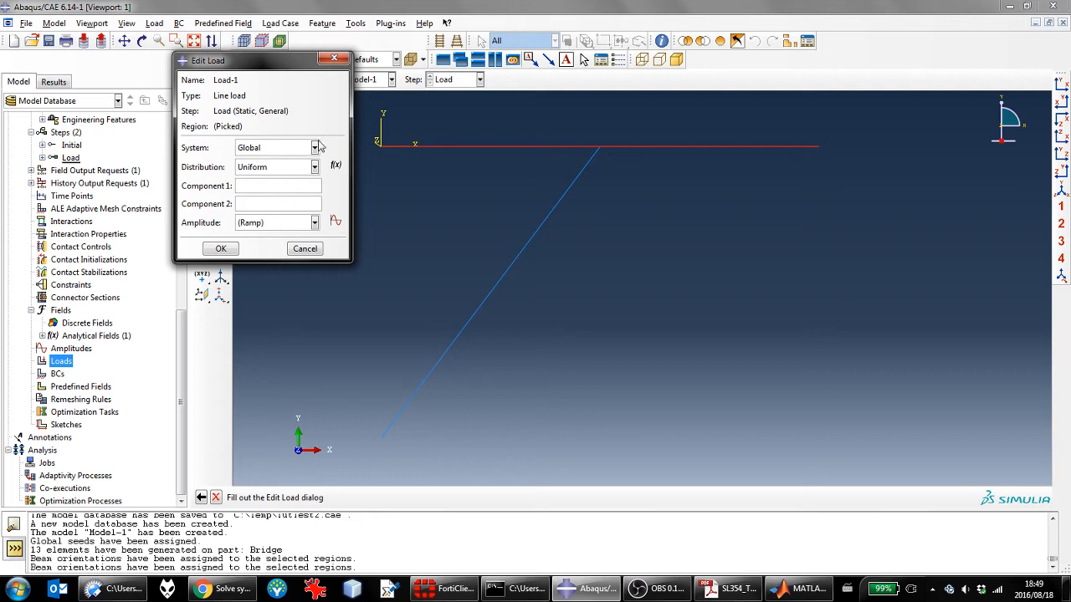
Define the line load in the Global system with Component 2 set to -1
{"action": "left_click", "coordinate": [314, 148]}
{"action": "left_click", "coordinate": [315, 148]}
{"action": "left_click", "coordinate": [315, 148]}
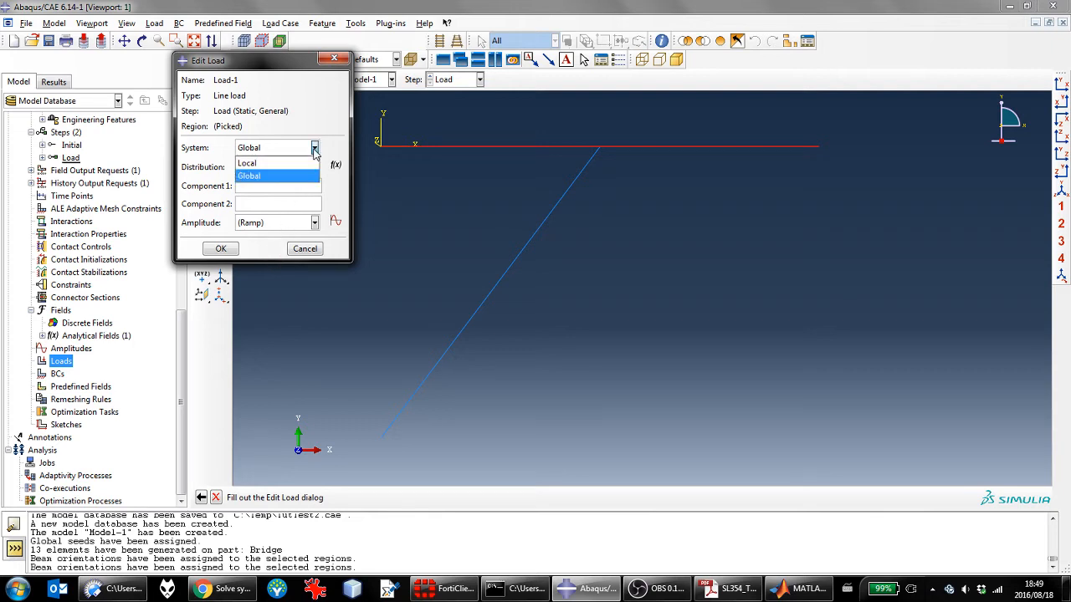
{"action": "left_click", "coordinate": [315, 148]}
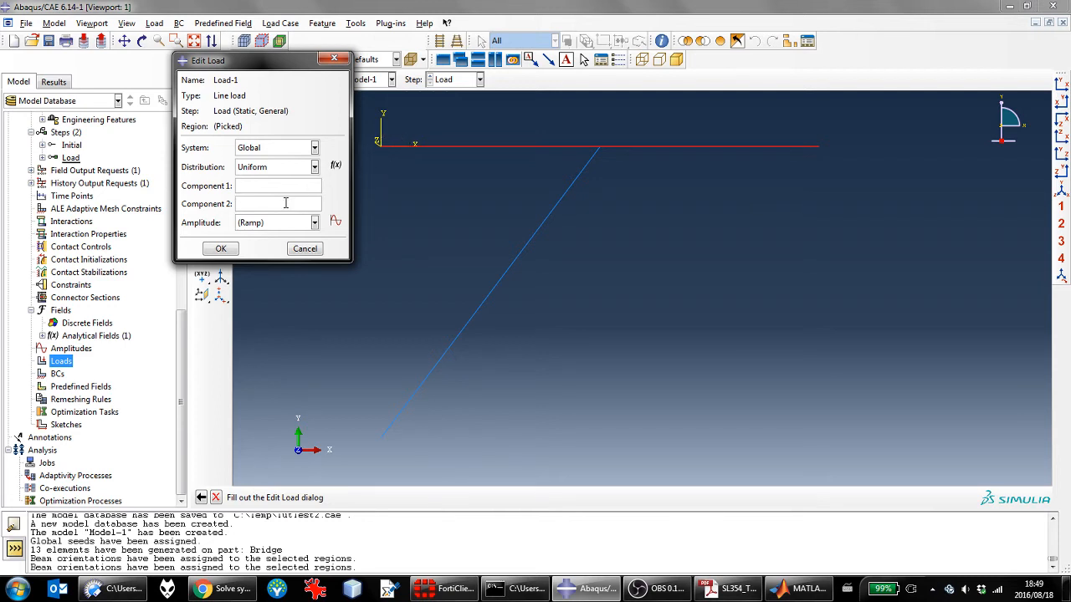
{"action": "type", "text": "-1"}
{"action": "left_click", "coordinate": [221, 249]}
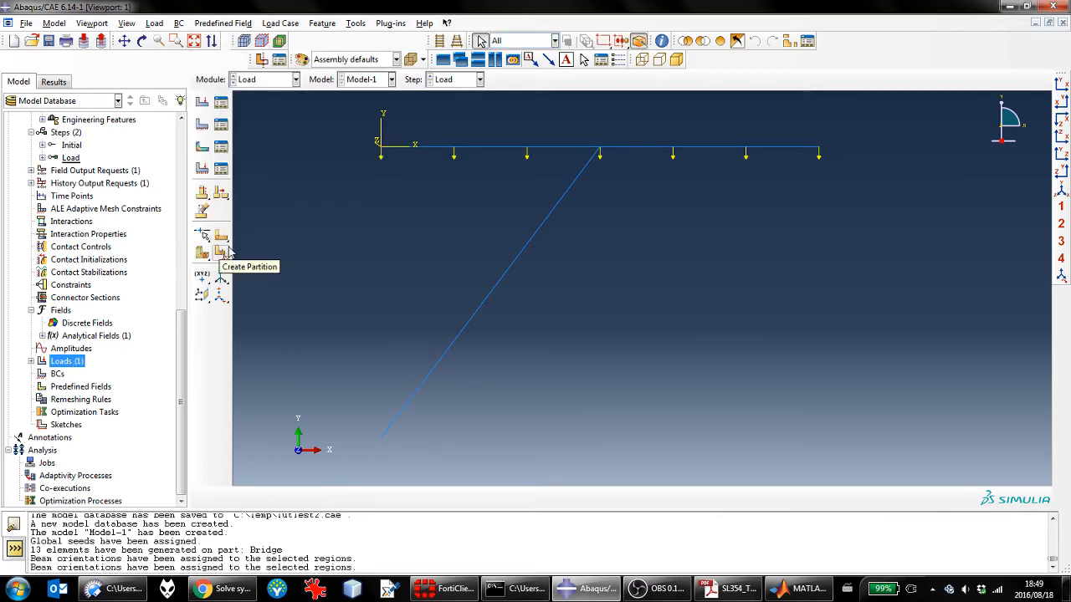
Change the distribution of Load-1 in the Load step to the analytical field AnalyticalField-1
{"action": "left_click", "coordinate": [31, 361]}
{"action": "left_click", "coordinate": [42, 373]}
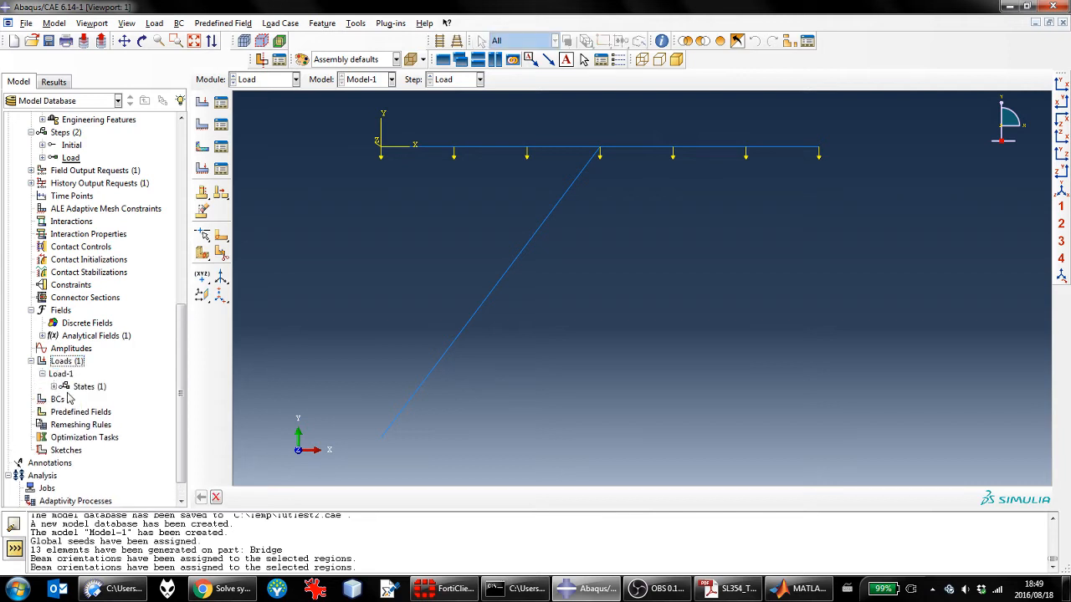
{"action": "left_click", "coordinate": [54, 387]}
{"action": "double_click", "coordinate": [97, 398]}
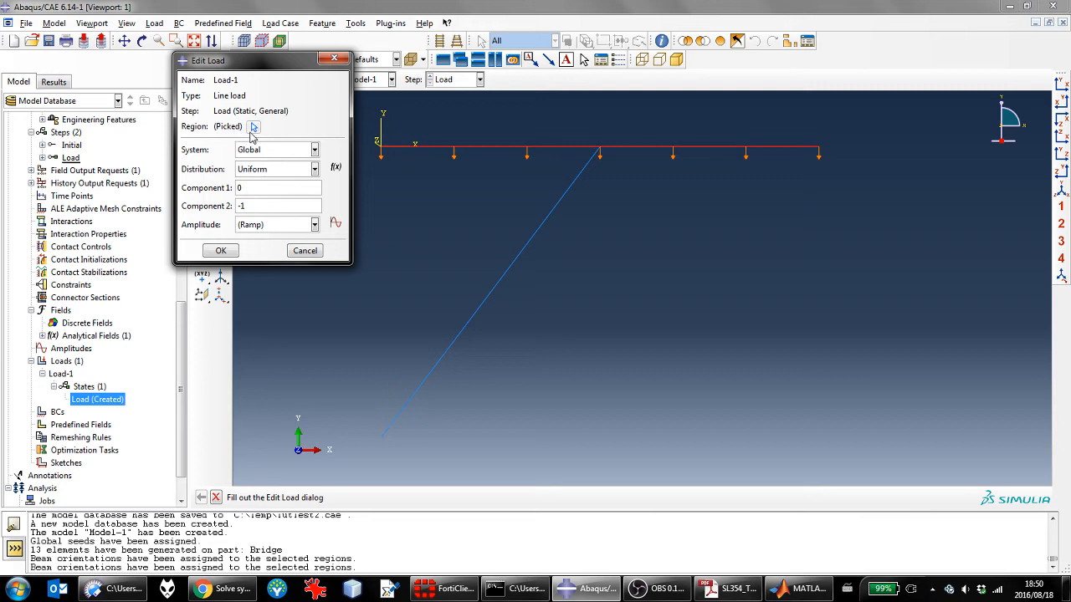
{"action": "left_click", "coordinate": [313, 169]}
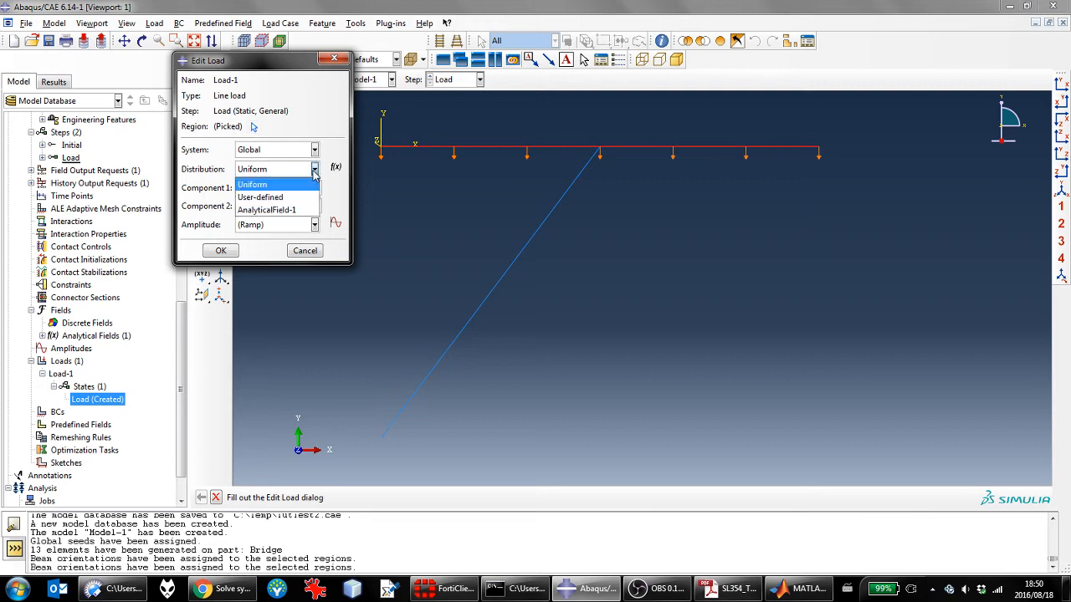
{"action": "left_click", "coordinate": [296, 208]}
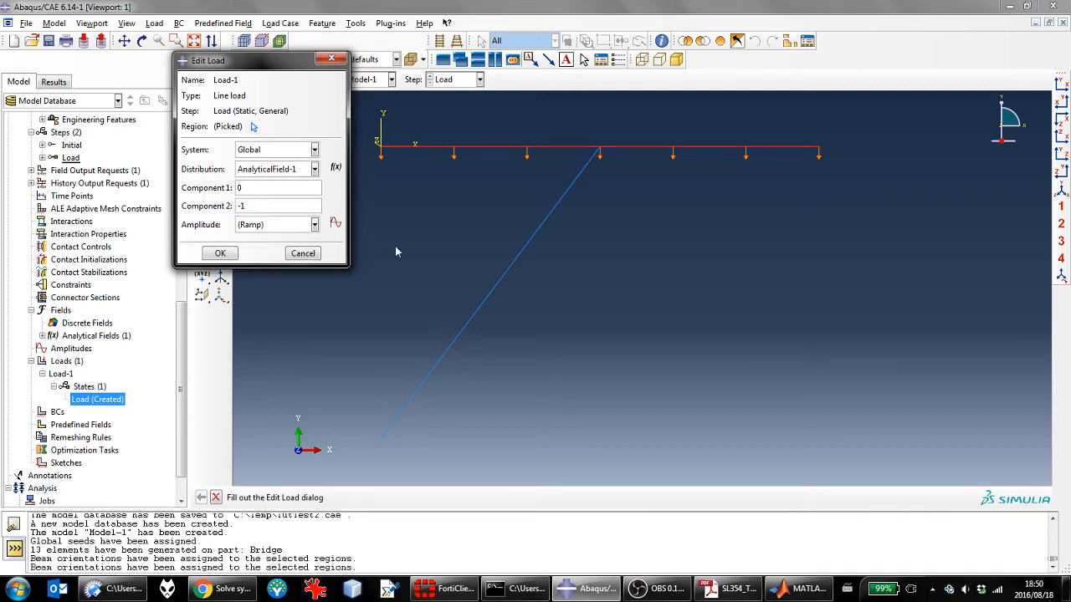
{"action": "left_click", "coordinate": [220, 250]}
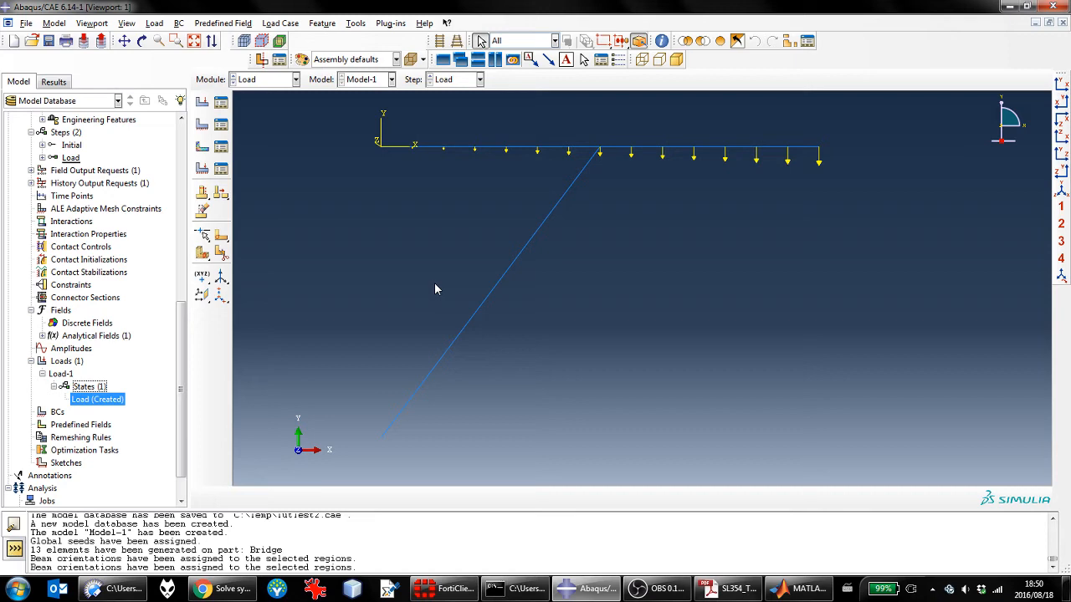
Create a rectangular three-point datum CSYS in the assembly: origin at the beam's left end, X-axis through 0.707,-0.707,0, X-Y plane through the beam-column joint
{"action": "scroll", "coordinate": [131, 399], "scroll_direction": "down", "scroll_amount": 1}
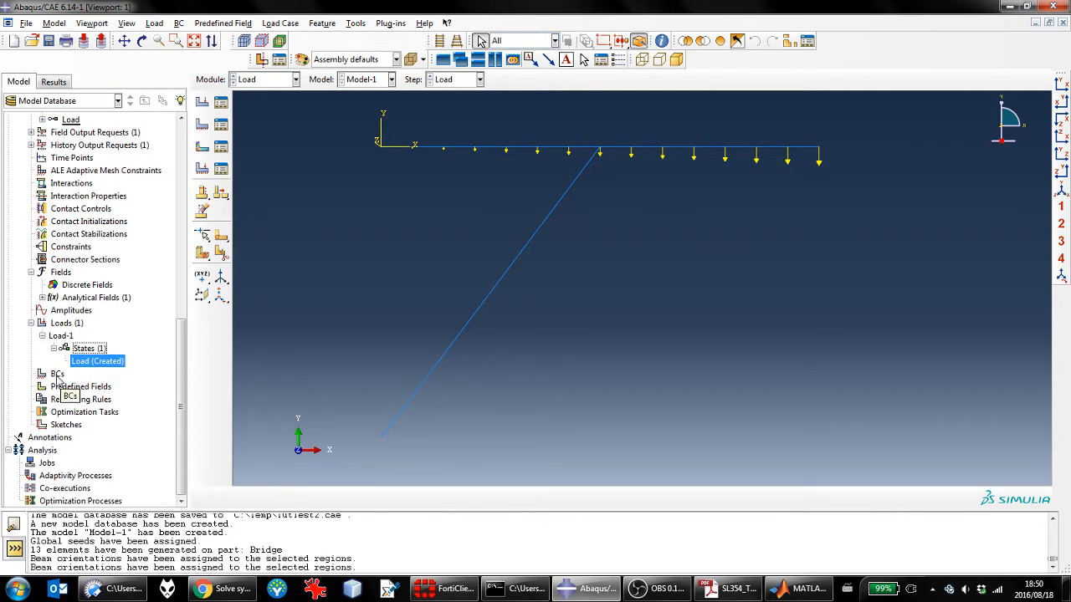
{"action": "scroll", "coordinate": [57, 380], "scroll_direction": "up", "scroll_amount": 2}
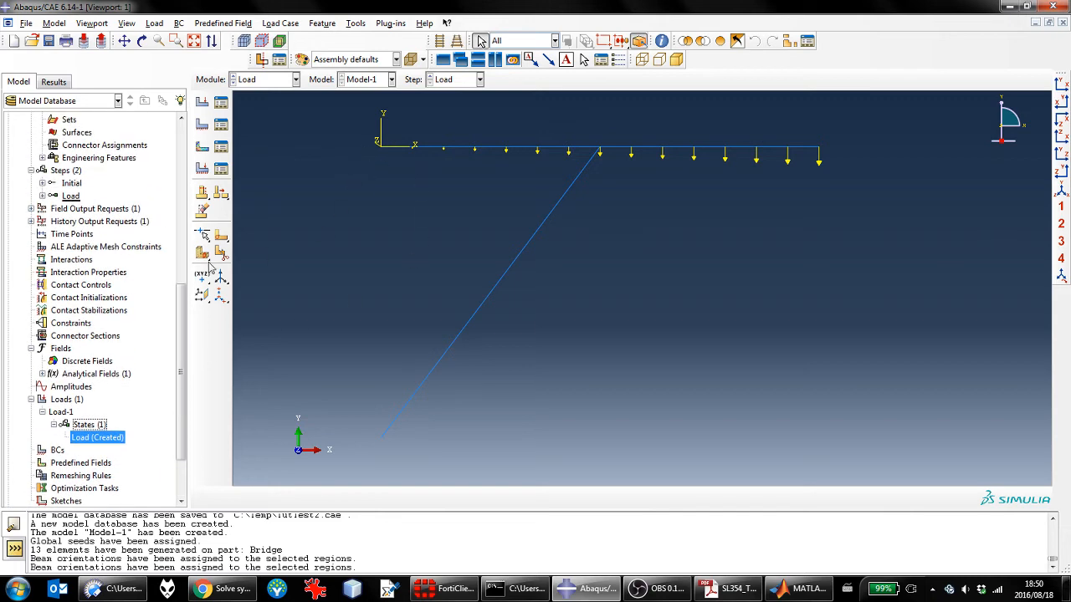
{"action": "scroll", "coordinate": [119, 285], "scroll_direction": "up", "scroll_amount": 1}
{"action": "scroll", "coordinate": [120, 285], "scroll_direction": "up", "scroll_amount": 3}
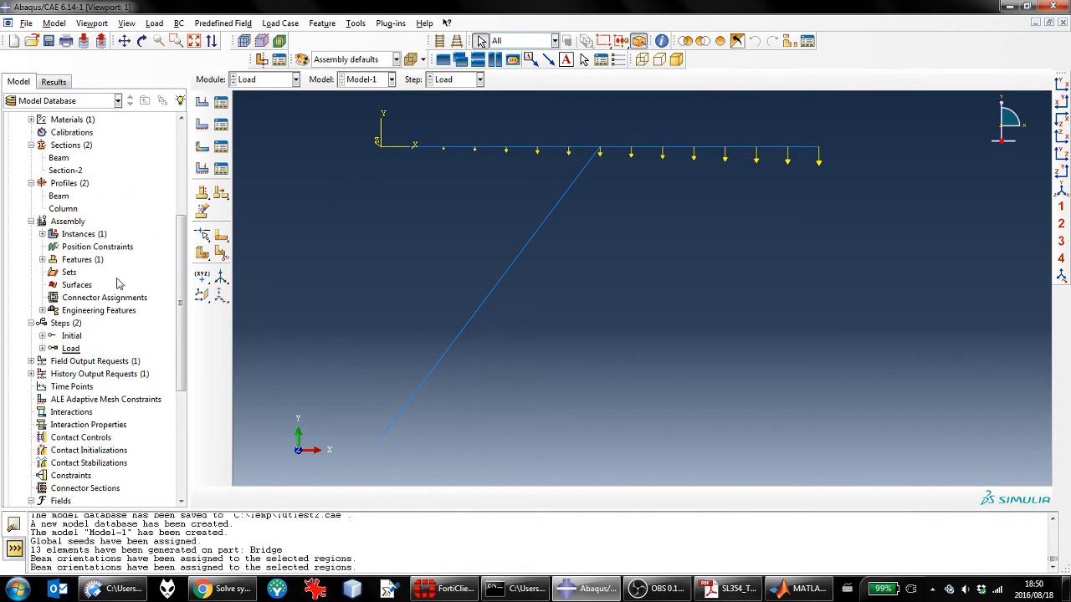
{"action": "left_click", "coordinate": [72, 222]}
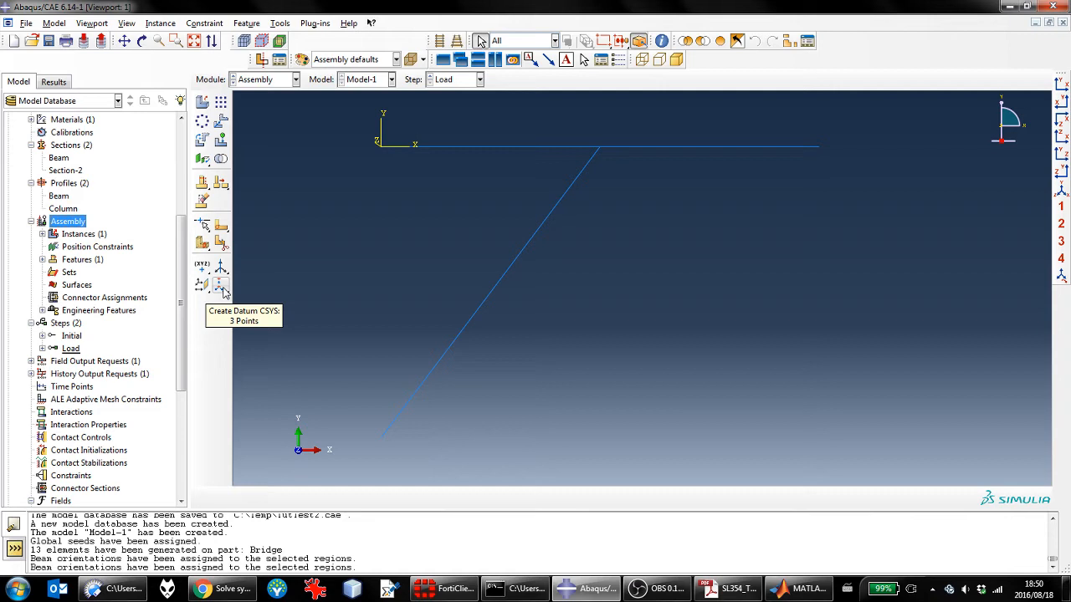
{"action": "left_click", "coordinate": [220, 286]}
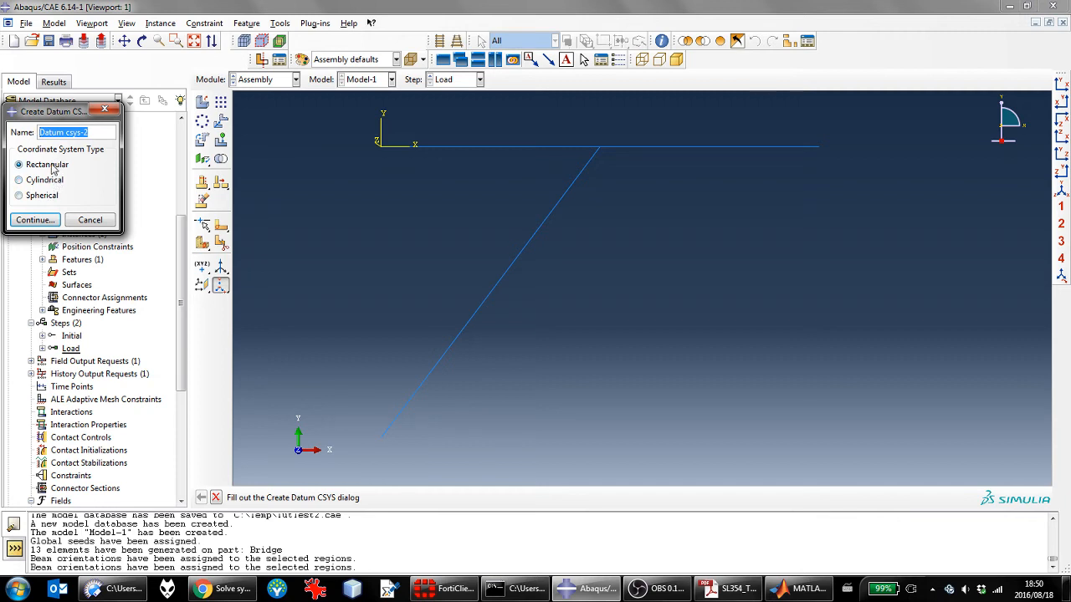
{"action": "left_click", "coordinate": [35, 220]}
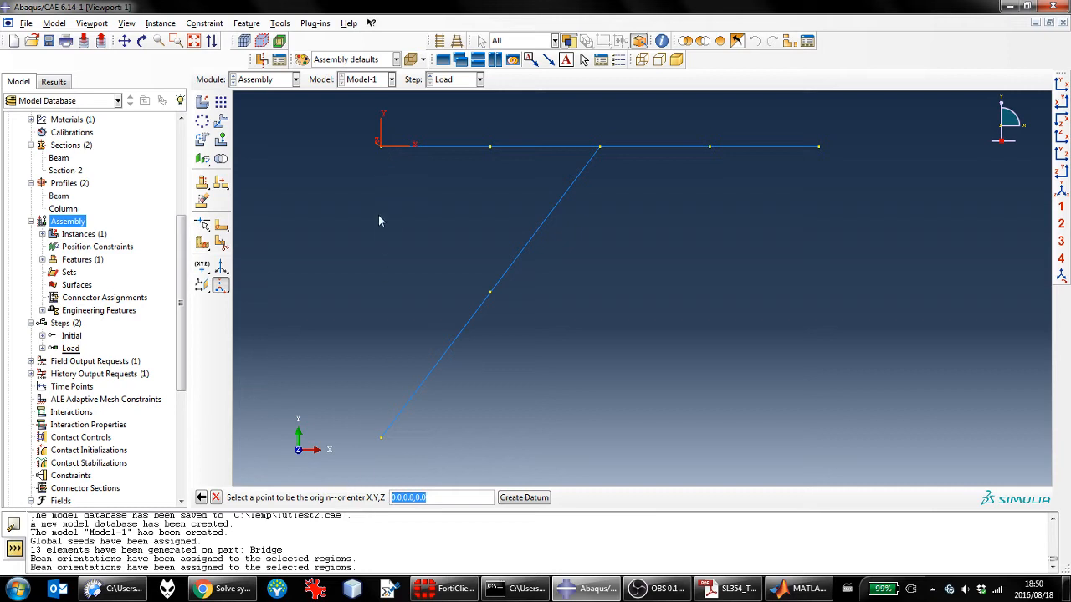
{"action": "left_click", "coordinate": [379, 145]}
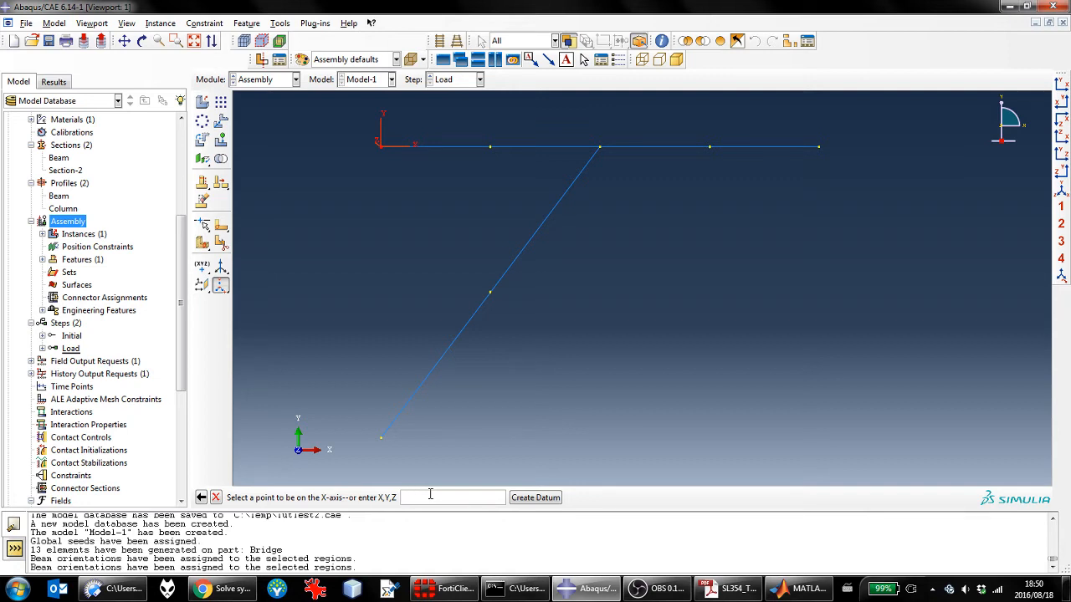
{"action": "type", "text": "0.707"}
{"action": "type", "text": ",-0.707,0"}
{"action": "left_click", "coordinate": [525, 497]}
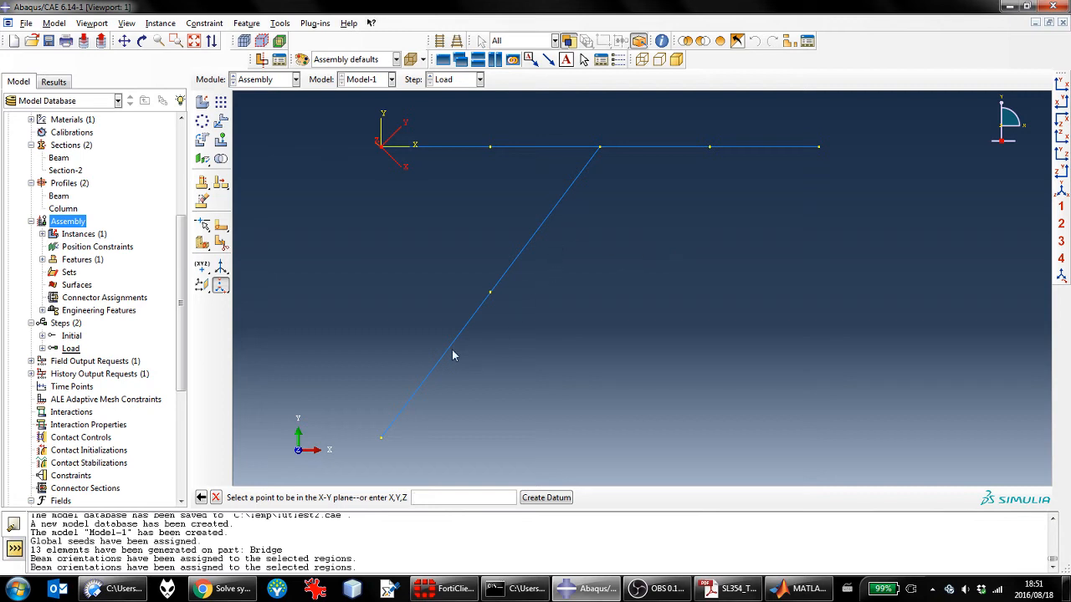
{"action": "left_click", "coordinate": [599, 149]}
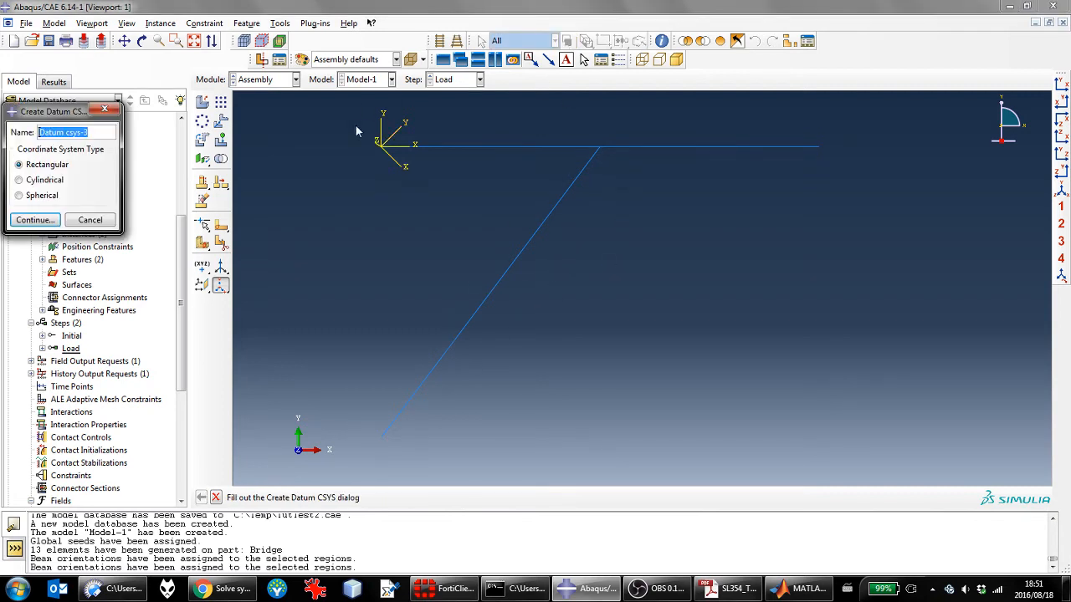
{"action": "left_click", "coordinate": [90, 220]}
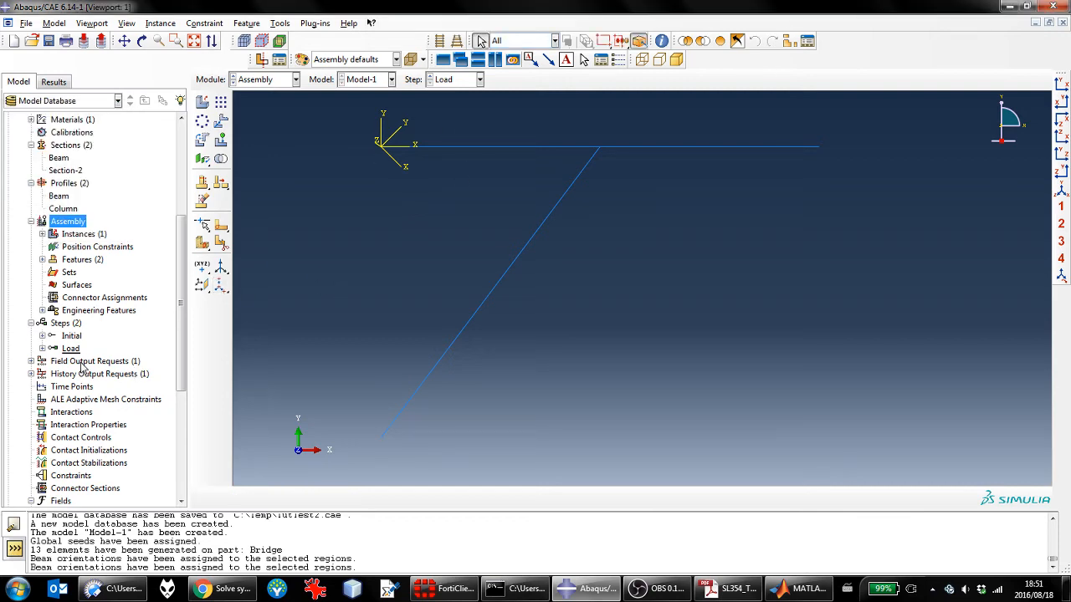
Create a displacement/rotation boundary condition in the Load step at the beam's left end, using Datum csys-2 with U2 set to 0
{"action": "scroll", "coordinate": [77, 478], "scroll_direction": "down", "scroll_amount": 4}
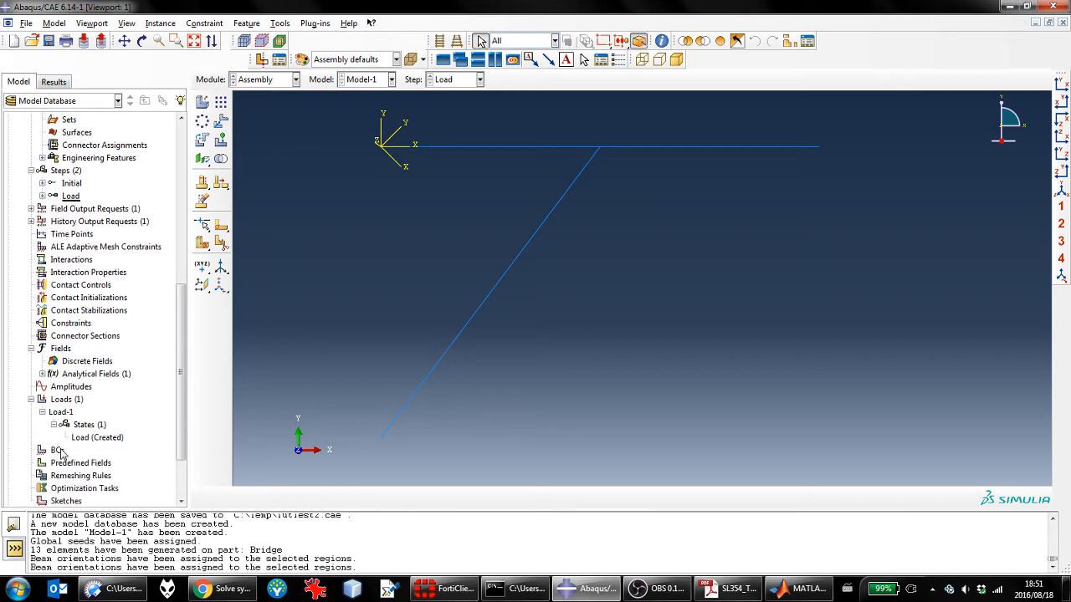
{"action": "scroll", "coordinate": [61, 453], "scroll_direction": "down", "scroll_amount": 2}
{"action": "double_click", "coordinate": [57, 374]}
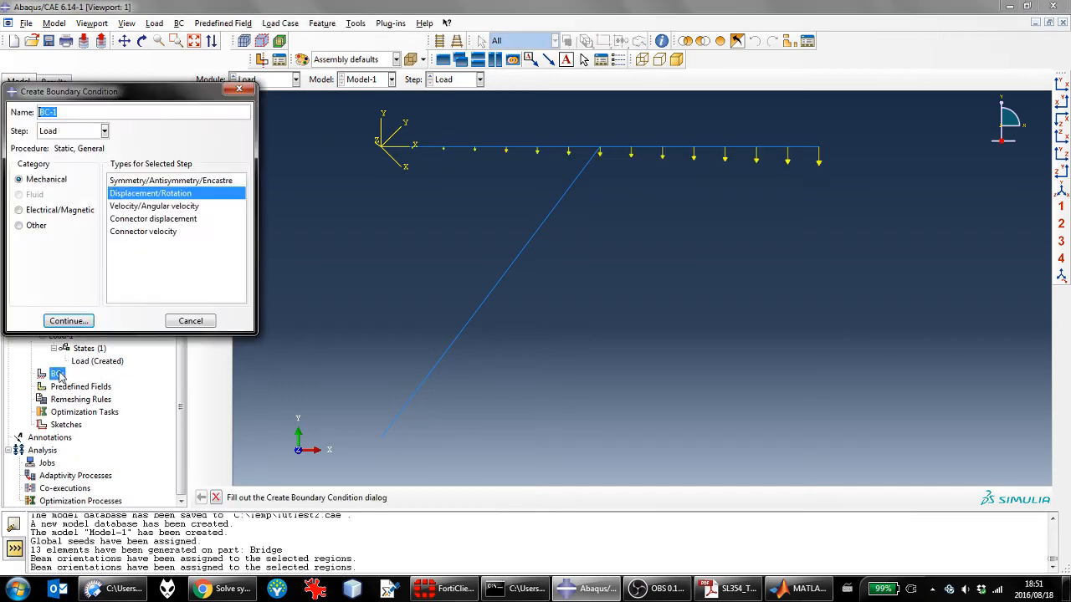
{"action": "left_click", "coordinate": [67, 321]}
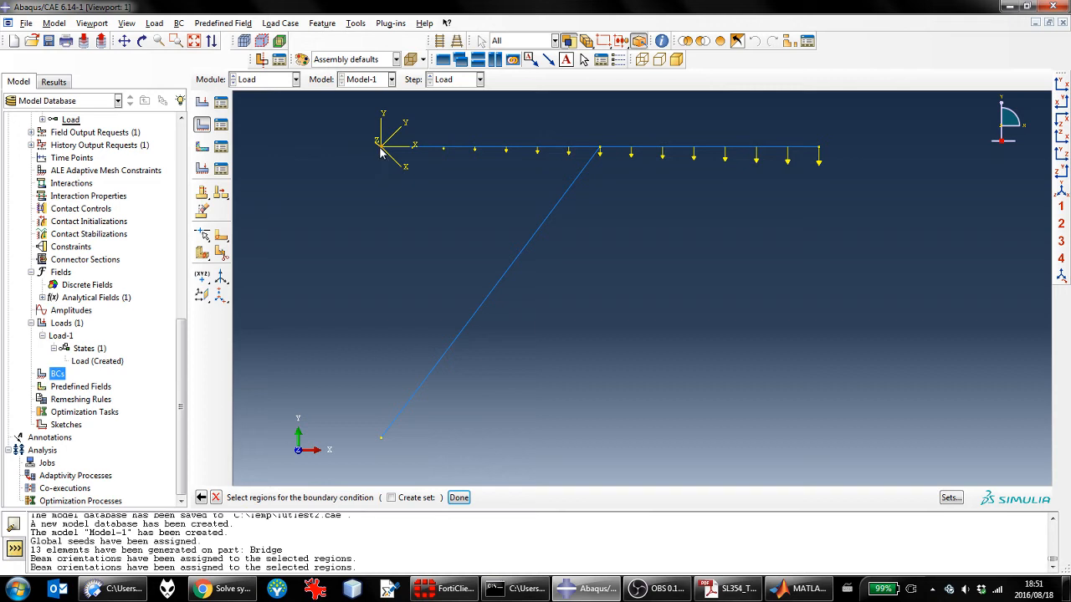
{"action": "left_click", "coordinate": [459, 498]}
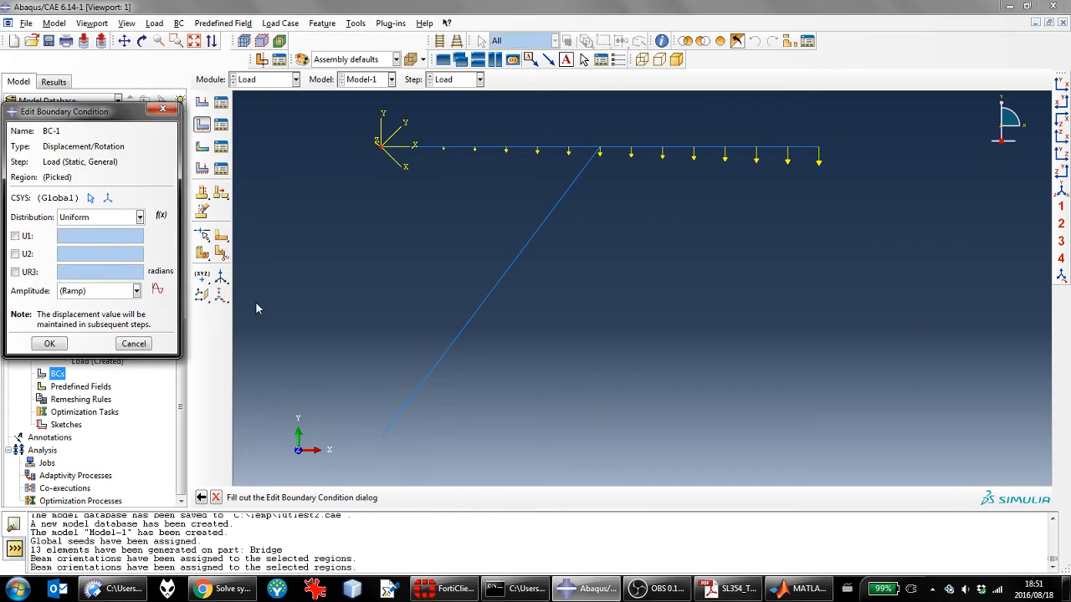
{"action": "left_click", "coordinate": [91, 198]}
{"action": "left_click", "coordinate": [383, 140]}
{"action": "left_click", "coordinate": [15, 255]}
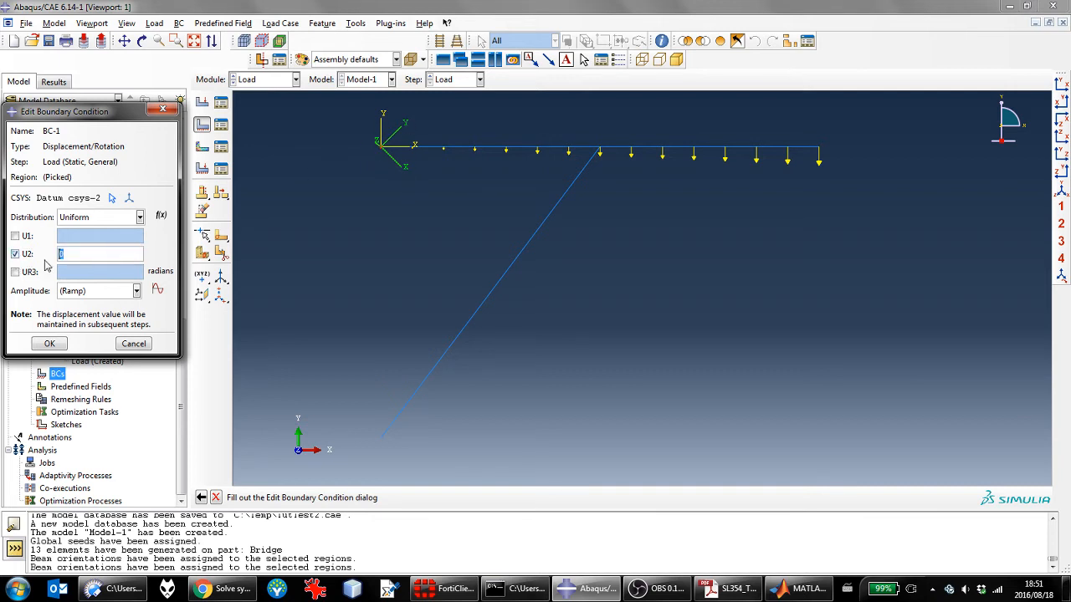
{"action": "left_click", "coordinate": [52, 342]}
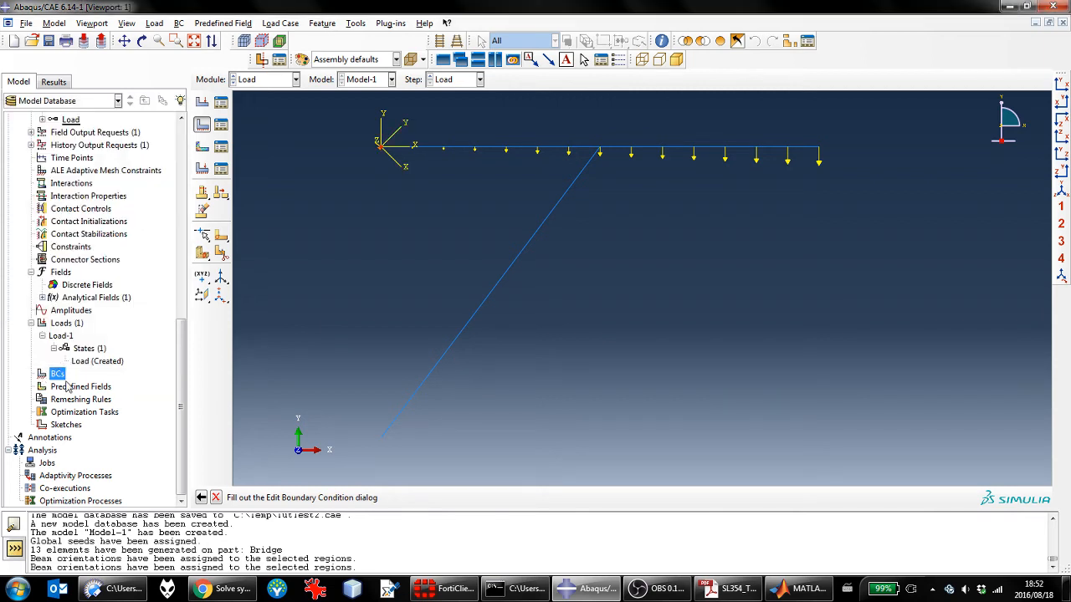
Create a displacement/rotation boundary condition in the Load step at the column's lower end with U1 and U2 set to 0
{"action": "right_click", "coordinate": [57, 376]}
{"action": "left_click", "coordinate": [88, 411]}
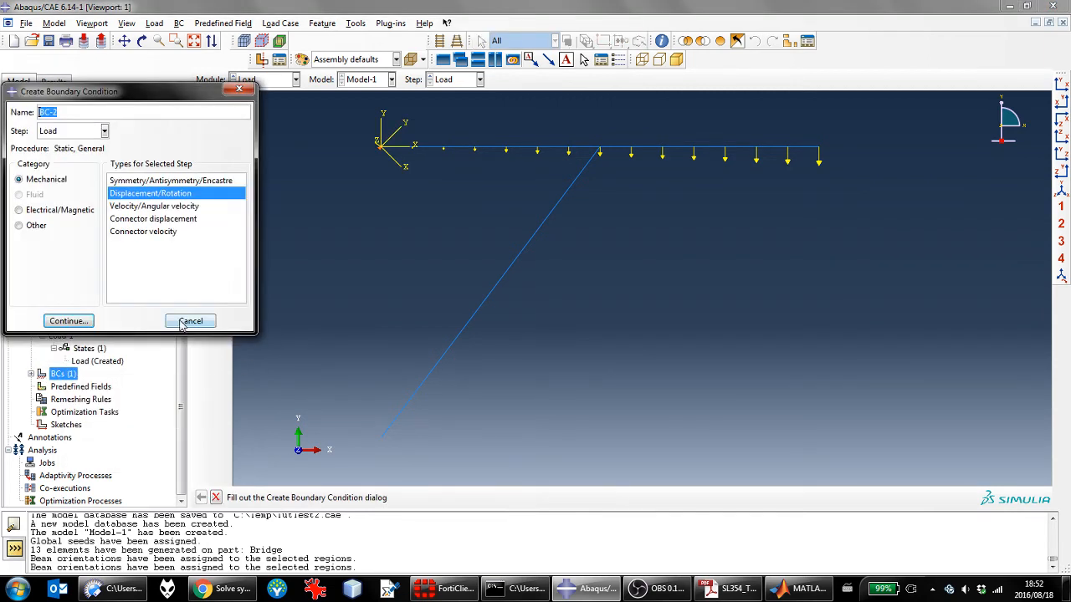
{"action": "left_click", "coordinate": [69, 318]}
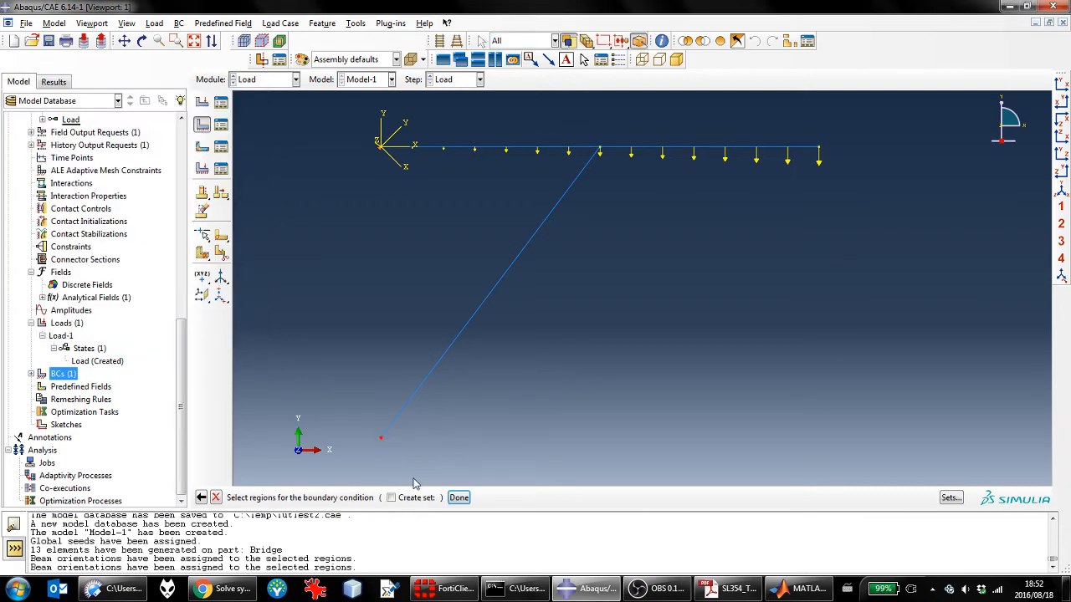
{"action": "left_click", "coordinate": [459, 497]}
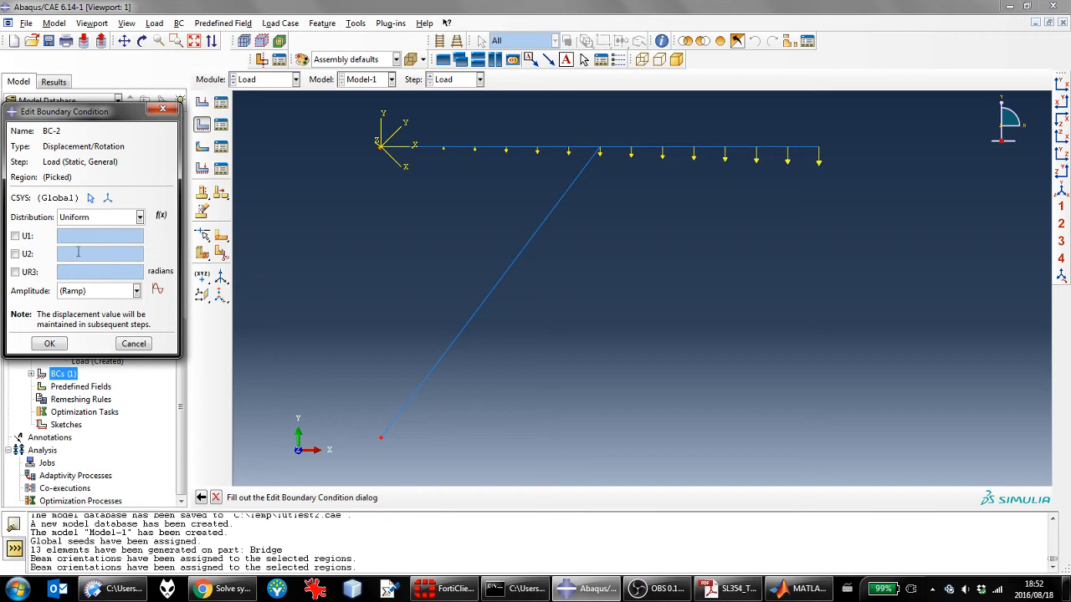
{"action": "left_click", "coordinate": [14, 253]}
{"action": "left_click", "coordinate": [15, 236]}
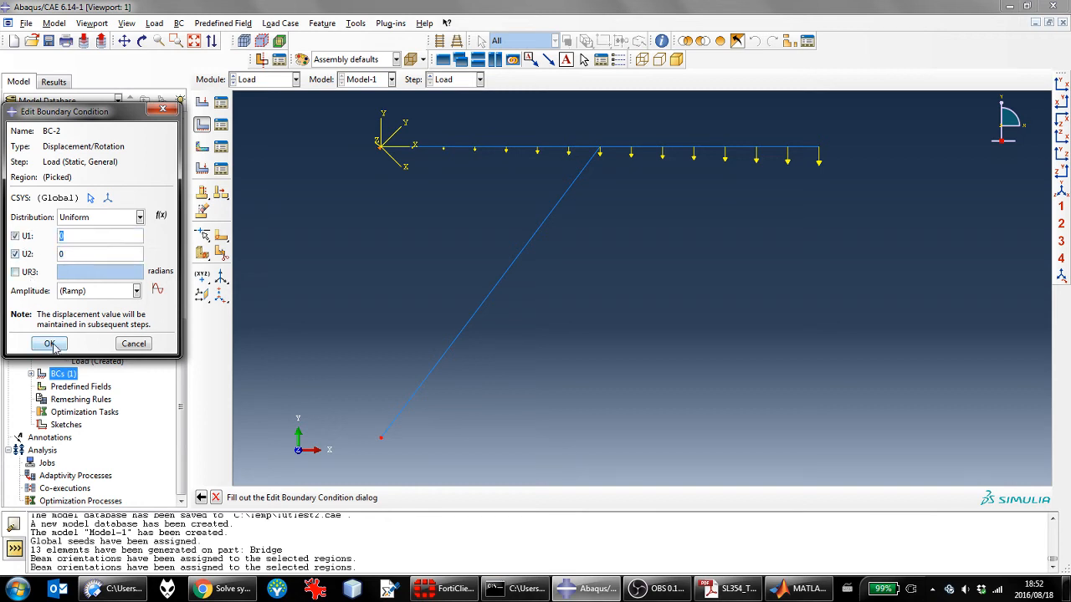
{"action": "left_click", "coordinate": [49, 343]}
Create a displacement/rotation boundary condition in the Load step at the beam's right end with U1 and UR3 set to 0
{"action": "right_click", "coordinate": [69, 374]}
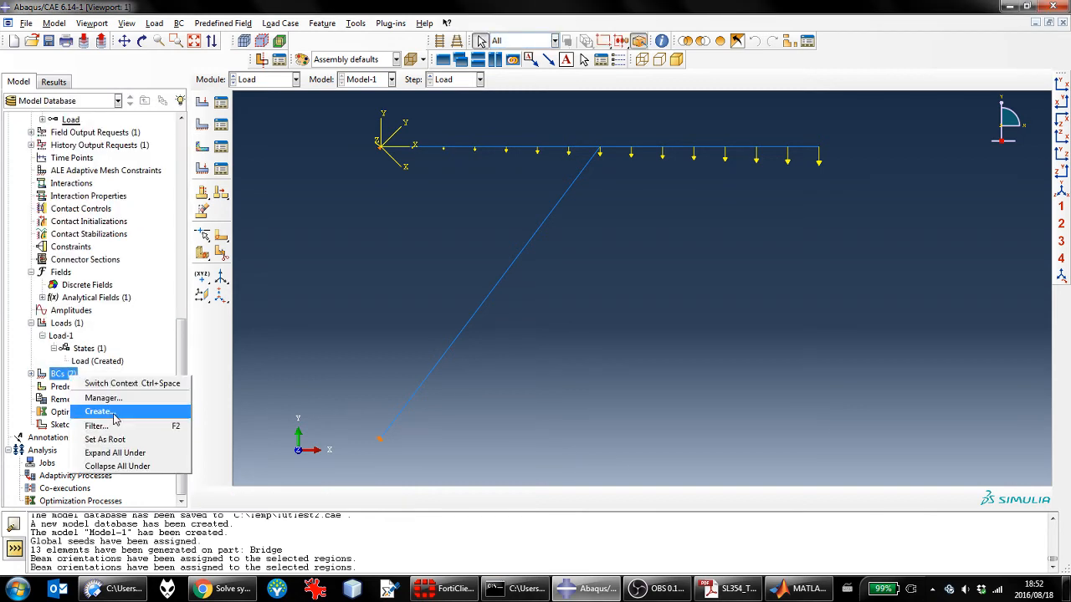
{"action": "left_click", "coordinate": [107, 413]}
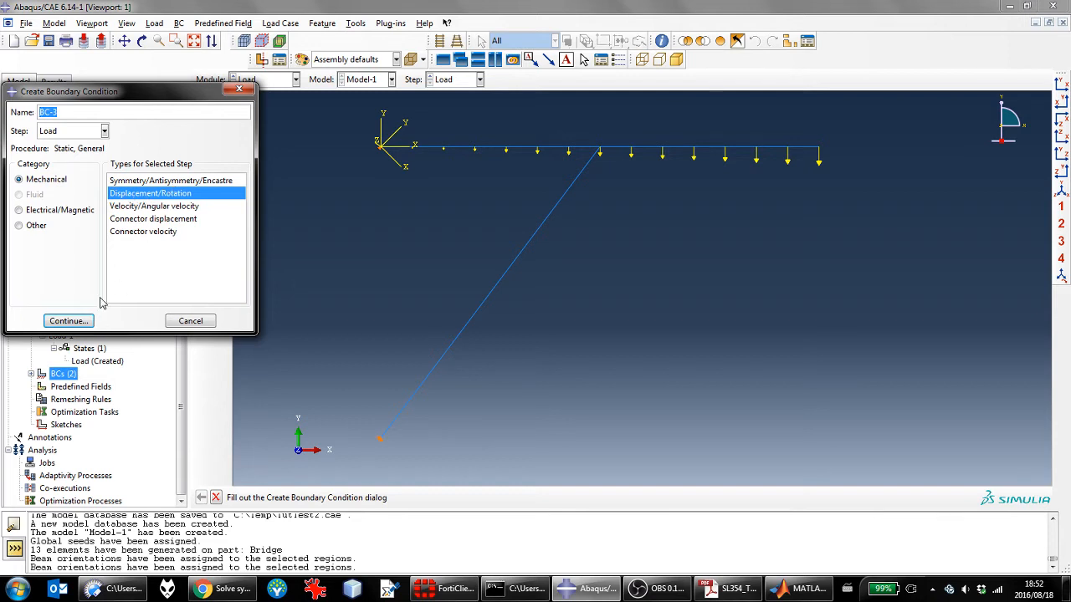
{"action": "left_click", "coordinate": [68, 322]}
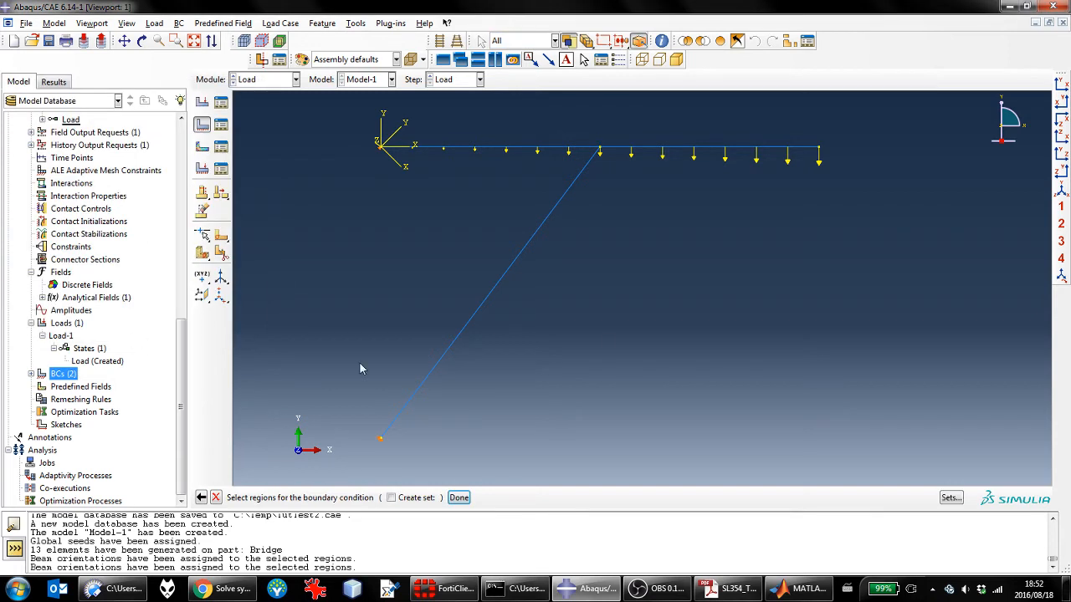
{"action": "left_click", "coordinate": [817, 151]}
{"action": "left_click", "coordinate": [458, 497]}
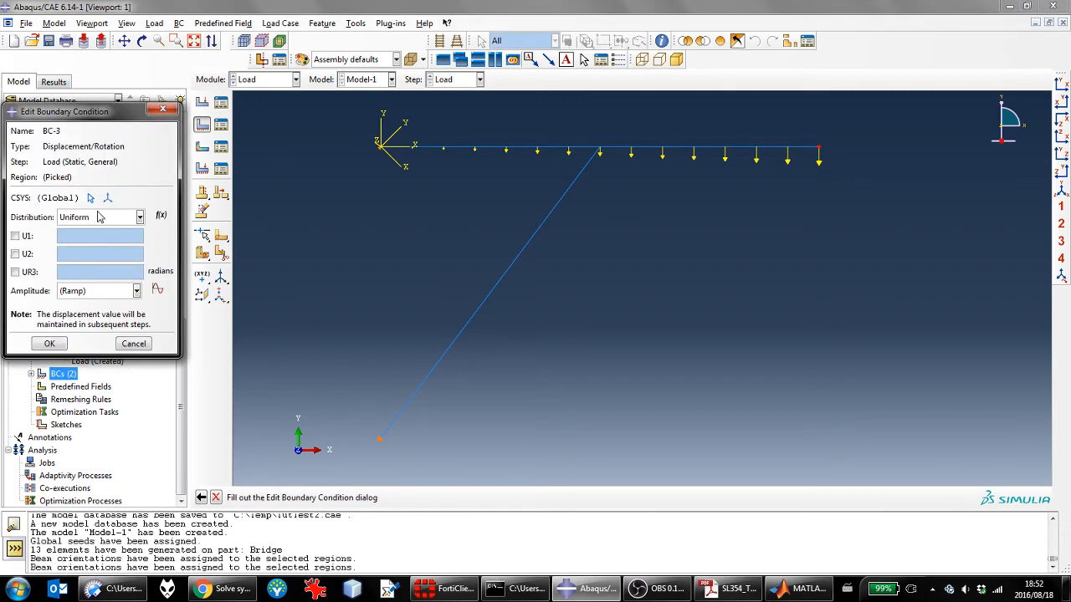
{"action": "left_click", "coordinate": [15, 236]}
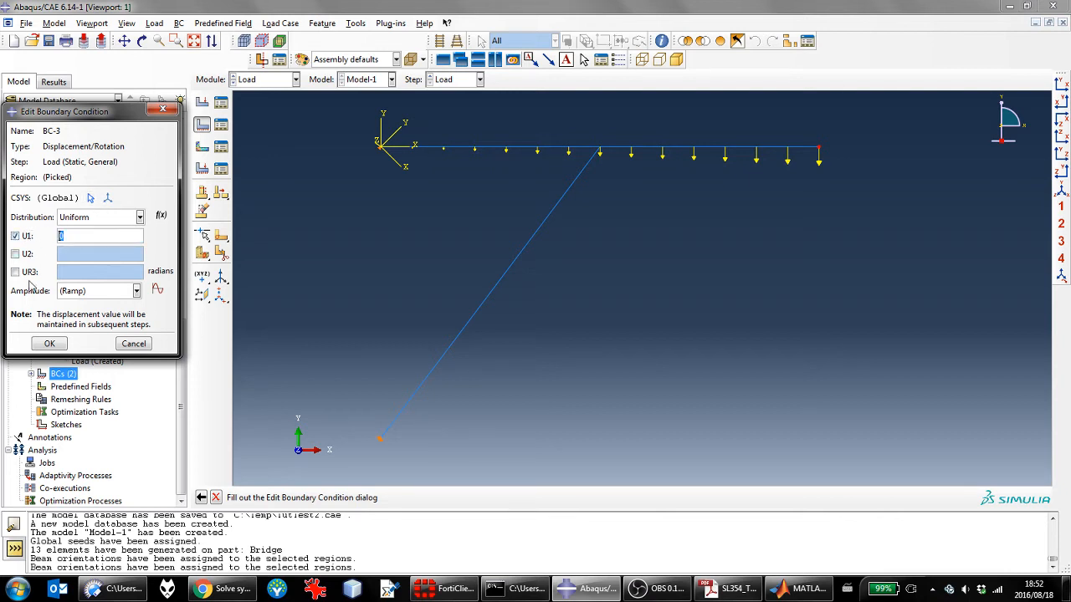
{"action": "left_click", "coordinate": [15, 272]}
{"action": "left_click", "coordinate": [49, 344]}
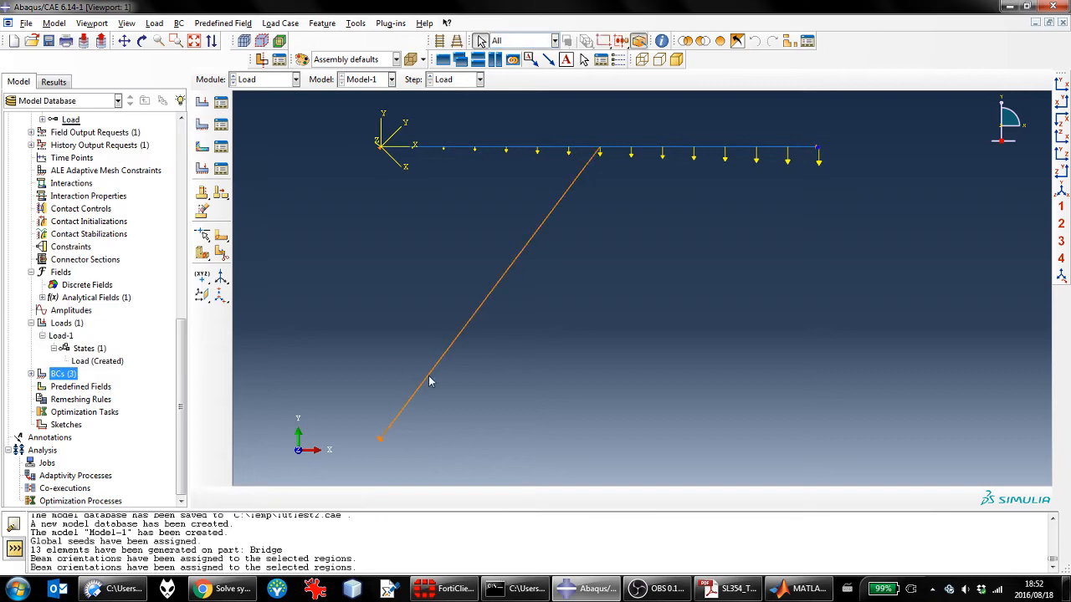
Create an analysis job named Job-1 from Model-1 with the default job settings
{"action": "scroll", "coordinate": [117, 360], "scroll_direction": "up", "scroll_amount": 12}
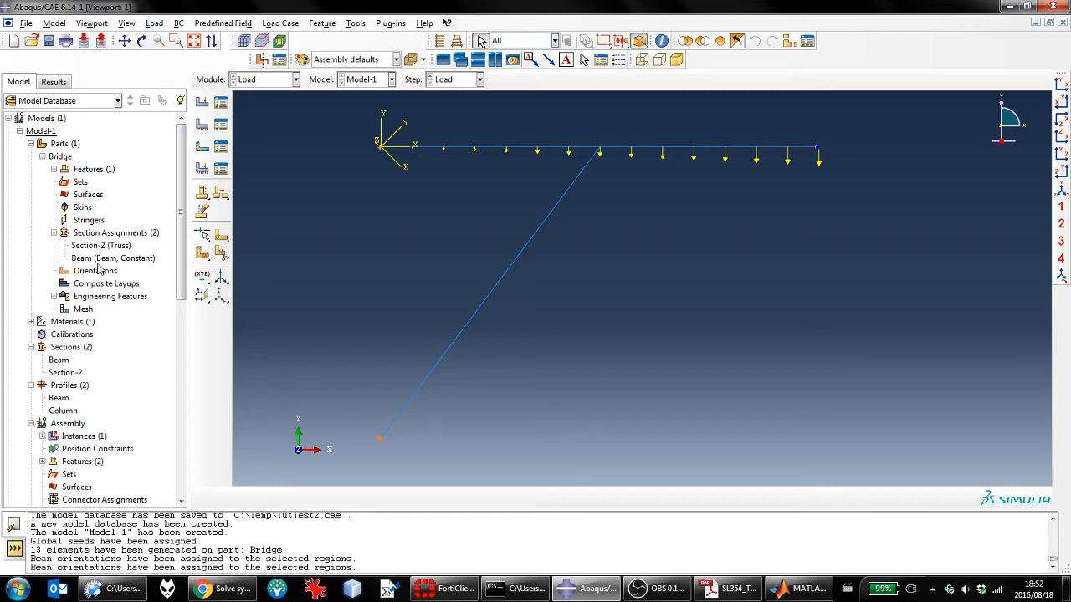
{"action": "scroll", "coordinate": [120, 347], "scroll_direction": "down", "scroll_amount": 12}
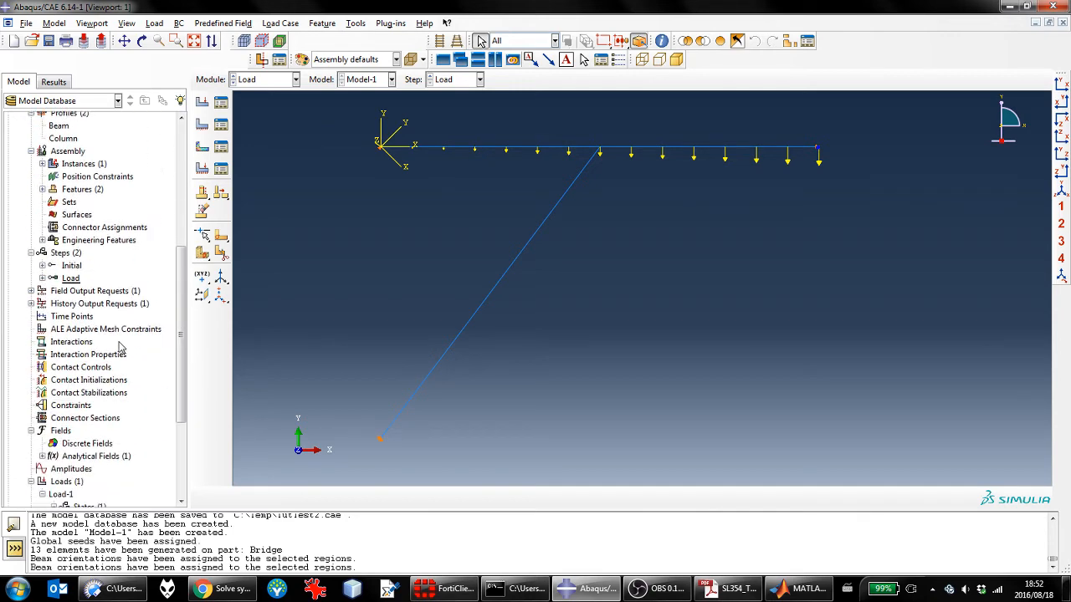
{"action": "right_click", "coordinate": [47, 464]}
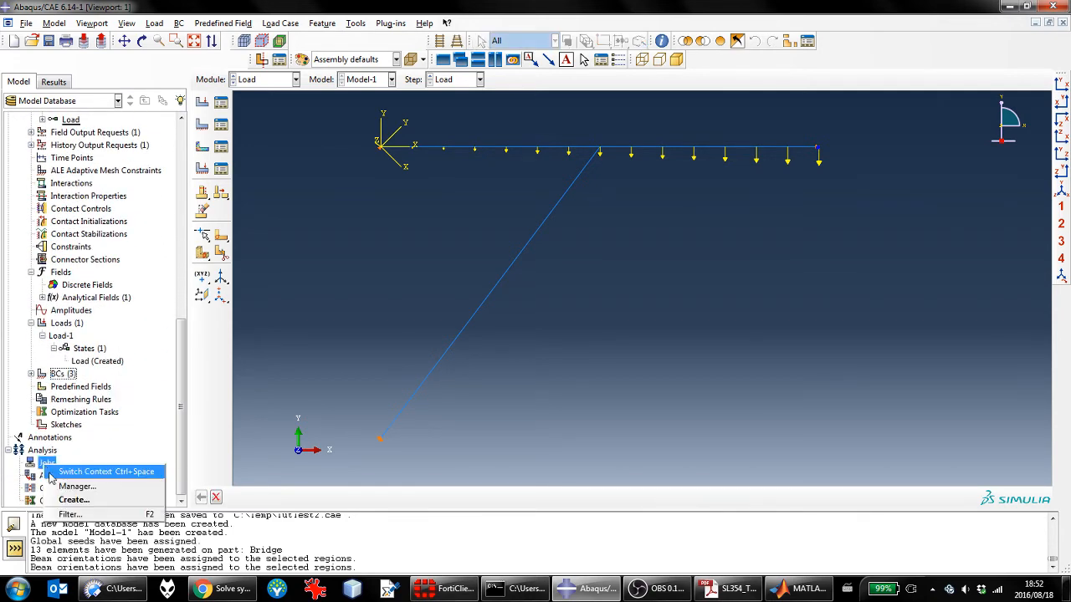
{"action": "left_click", "coordinate": [63, 496]}
{"action": "left_click", "coordinate": [40, 368]}
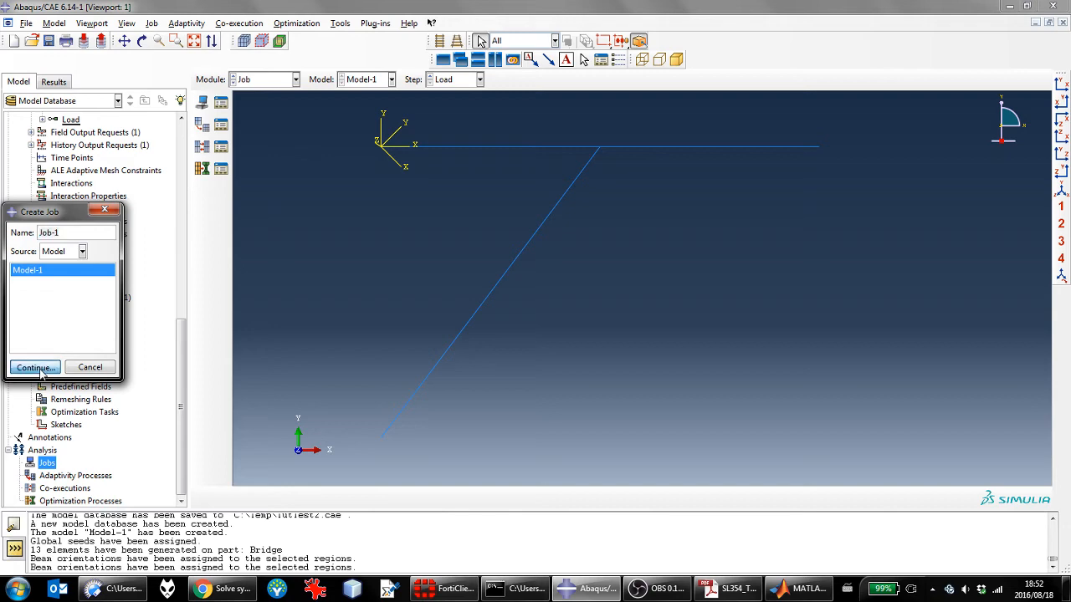
{"action": "left_click", "coordinate": [242, 415]}
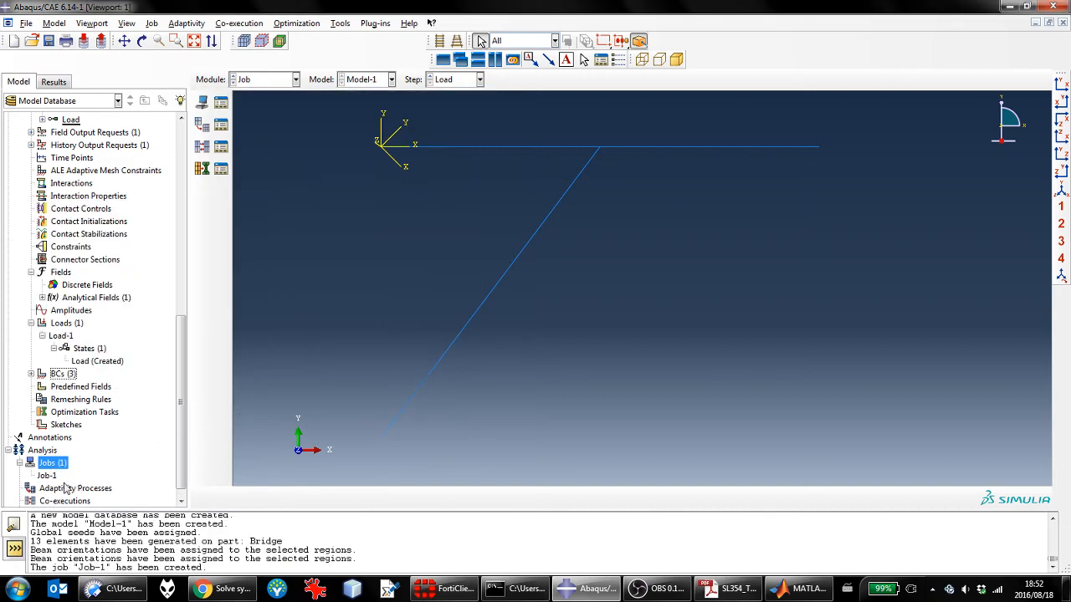
Submit Job-1 for analysis, overwriting its existing job files
{"action": "right_click", "coordinate": [47, 477]}
{"action": "left_click", "coordinate": [79, 499]}
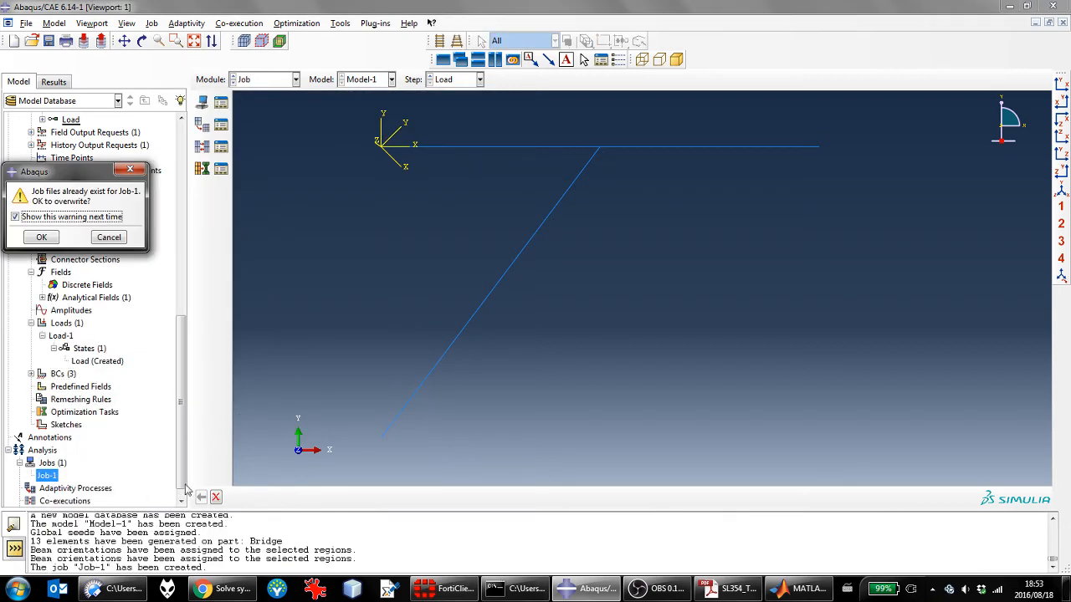
{"action": "left_click", "coordinate": [42, 237]}
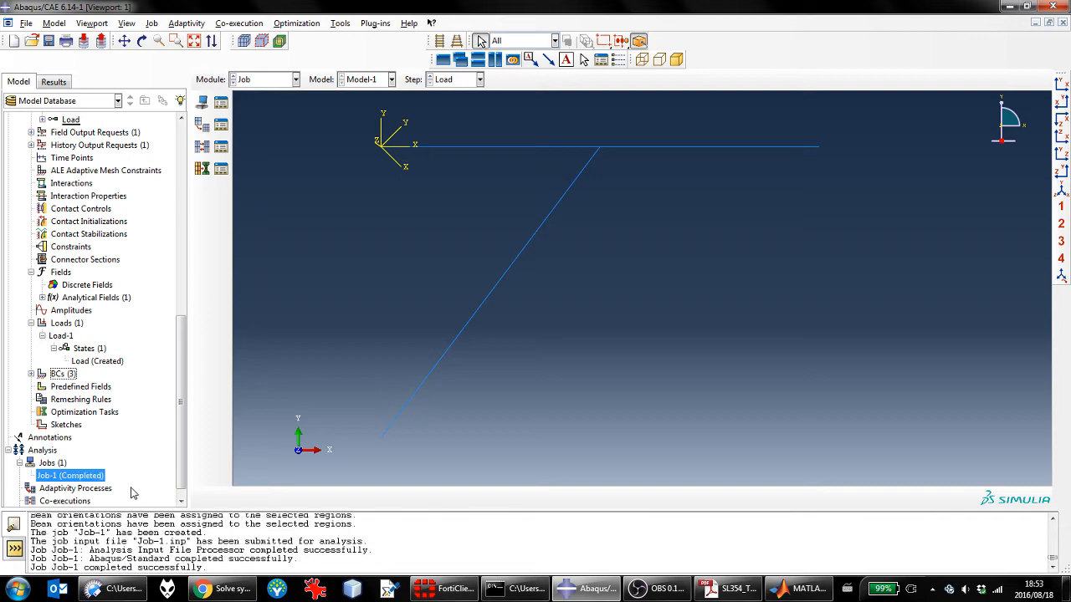
Open the results of Job-1 and plot the Mises stress contours on the deformed frame
{"action": "right_click", "coordinate": [82, 479]}
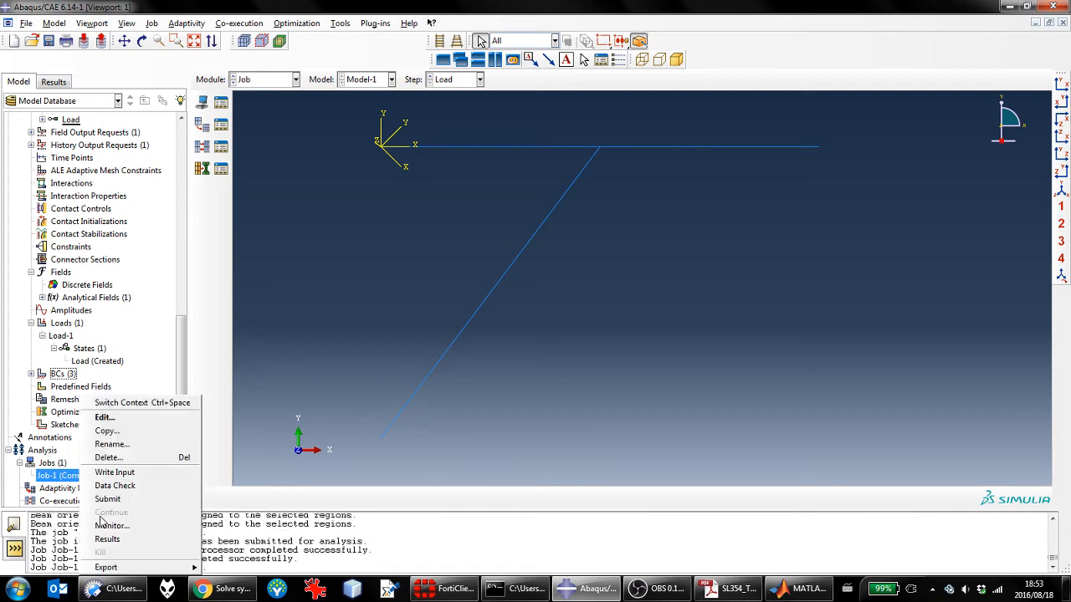
{"action": "left_click", "coordinate": [109, 540]}
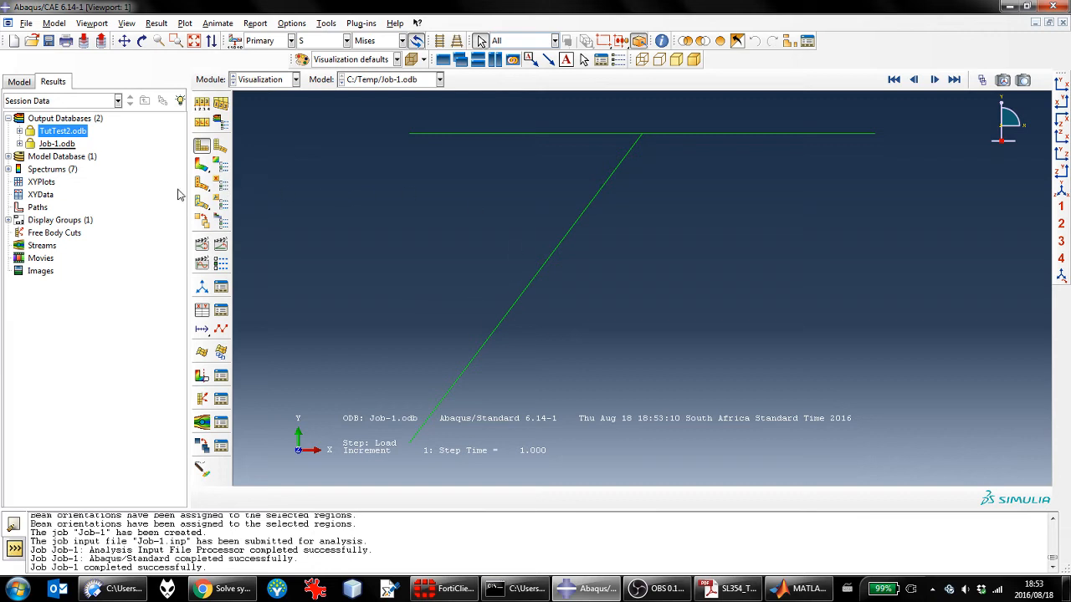
{"action": "left_click", "coordinate": [201, 165]}
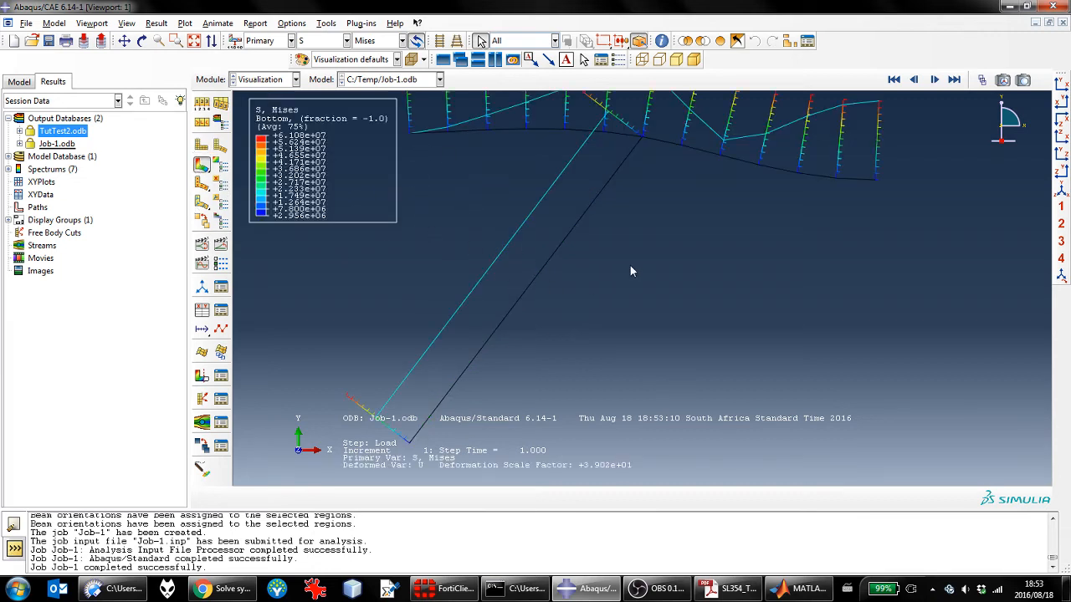
{"action": "scroll", "coordinate": [630, 271], "scroll_direction": "down", "scroll_amount": 2}
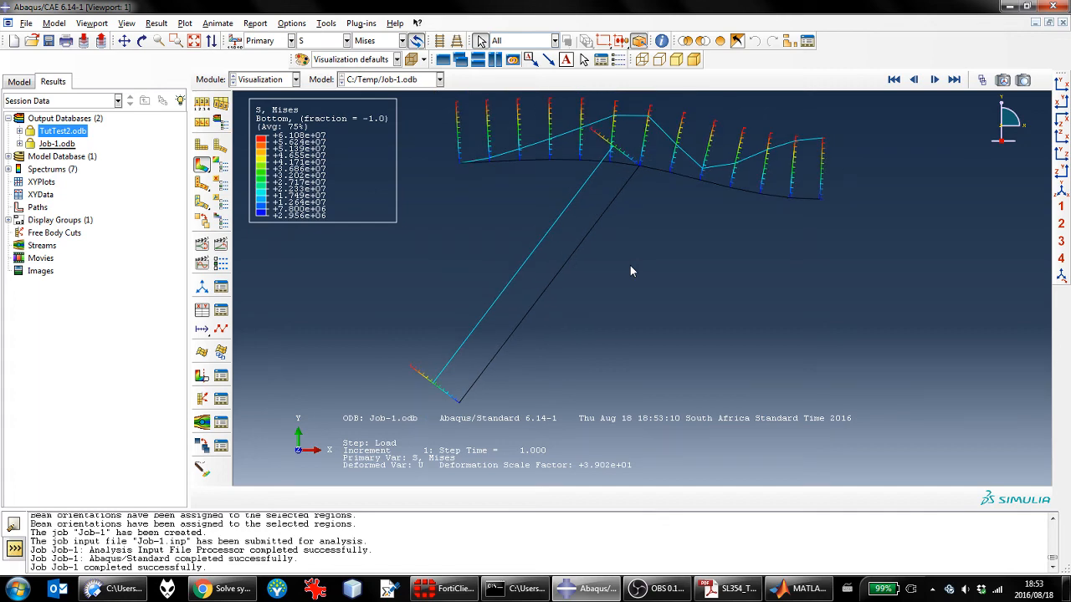
{"action": "scroll", "coordinate": [576, 223], "scroll_direction": "down", "scroll_amount": 2}
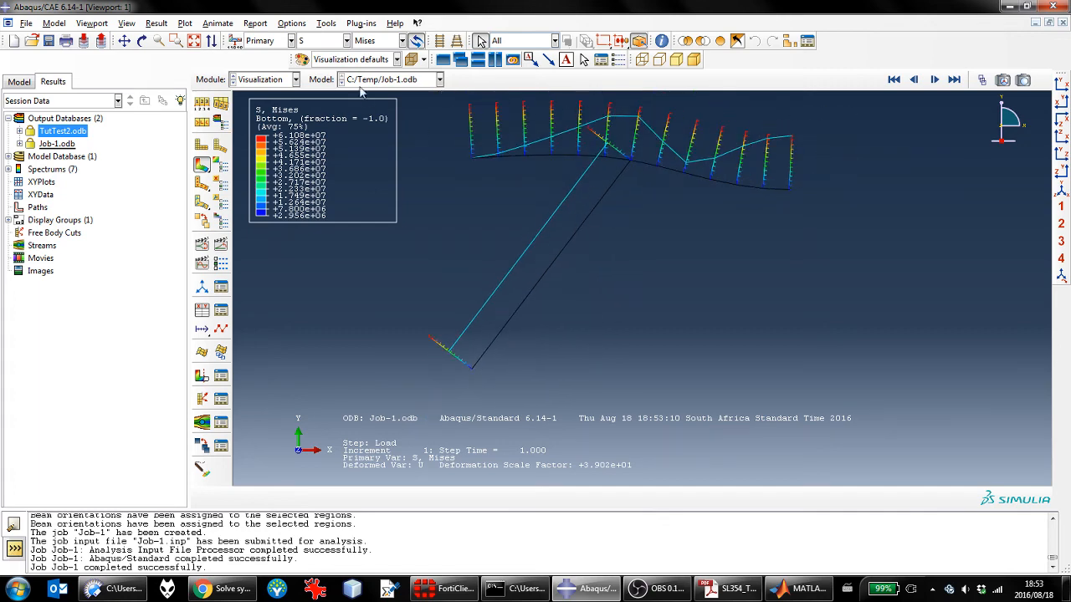
Switch the contour variable to NFORCSO6 and plot it on the undeformed frame shape
{"action": "left_click", "coordinate": [347, 41]}
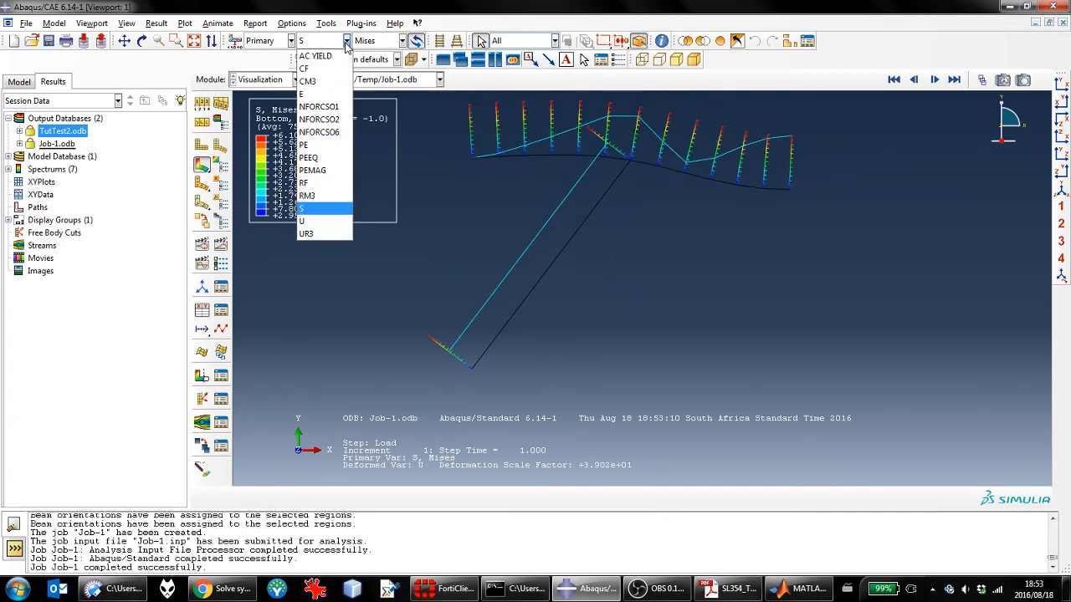
{"action": "left_click", "coordinate": [318, 133]}
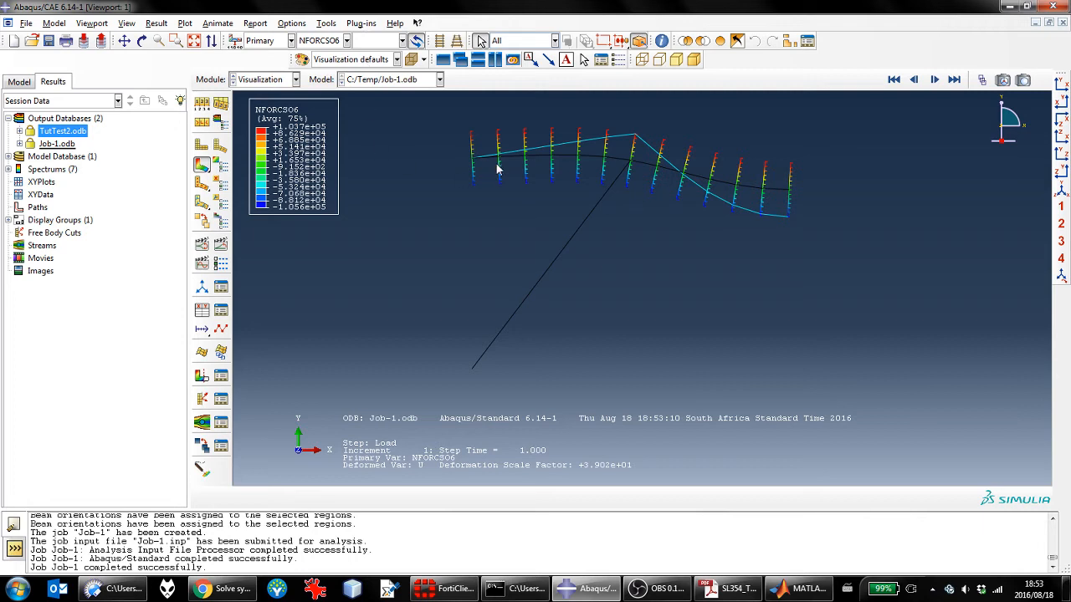
{"action": "scroll", "coordinate": [500, 160], "scroll_direction": "down", "scroll_amount": 1}
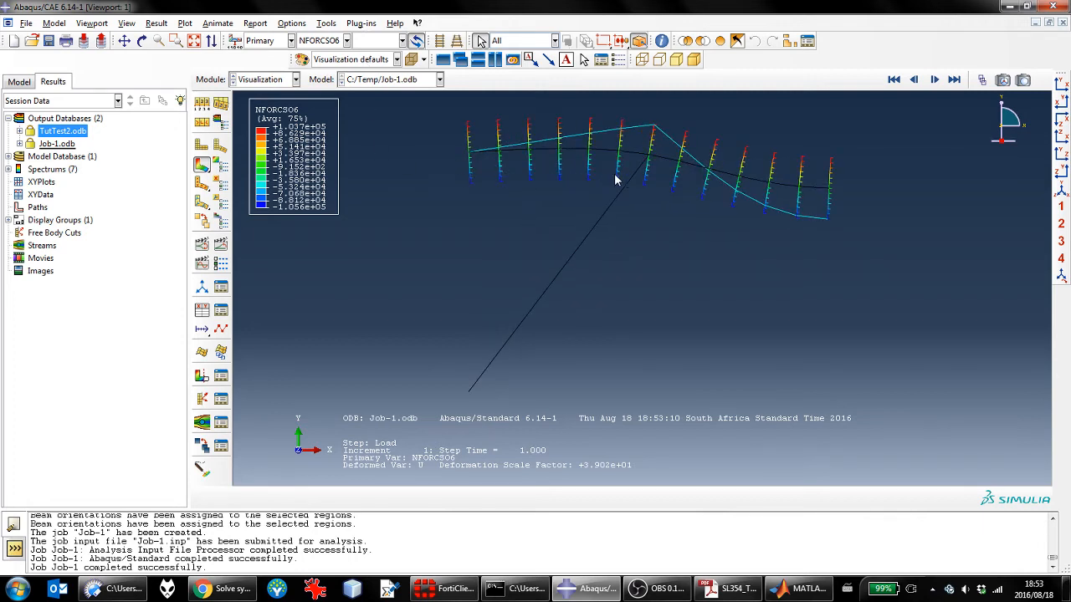
{"action": "left_click", "coordinate": [202, 165]}
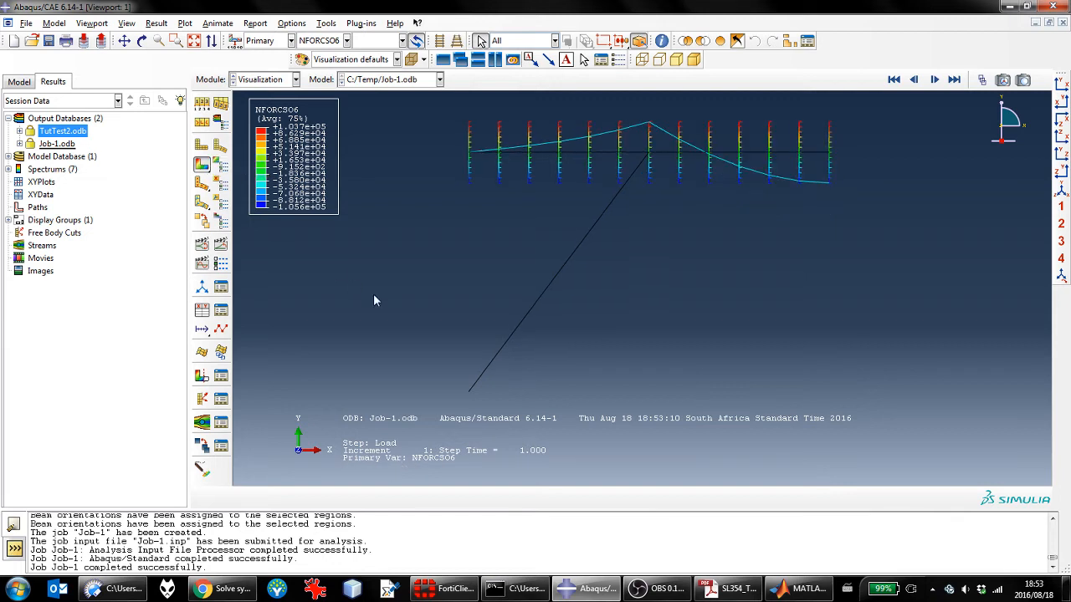
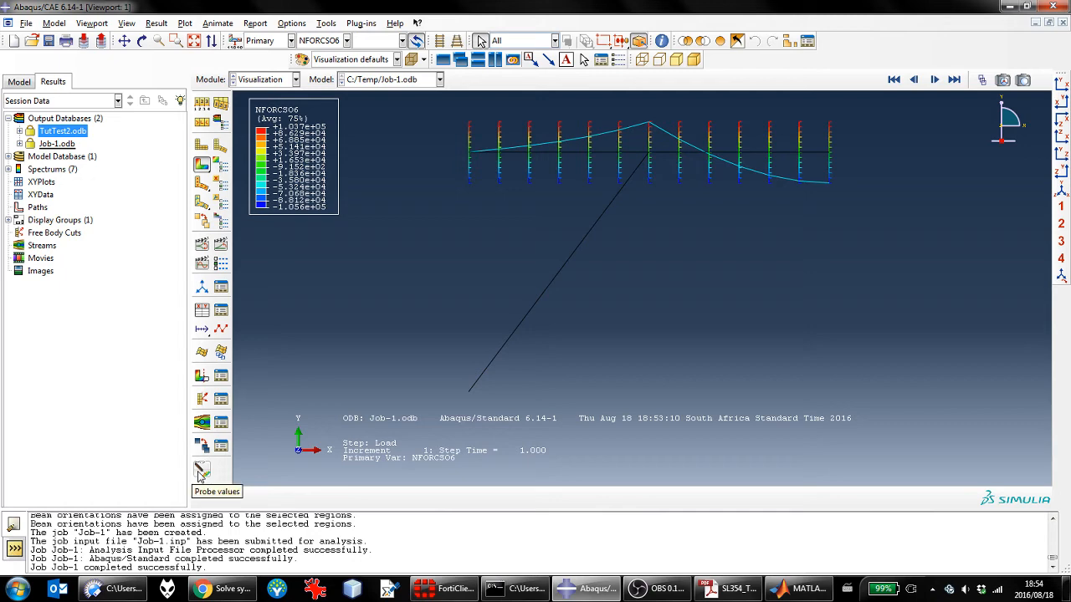
Start probing values for NFORCSO6, clear the dialog from the plot, and set the probe target to Elements
{"action": "left_click", "coordinate": [200, 472]}
{"action": "left_click_drag", "start_coordinate": [704, 115], "coordinate": [153, 60]}
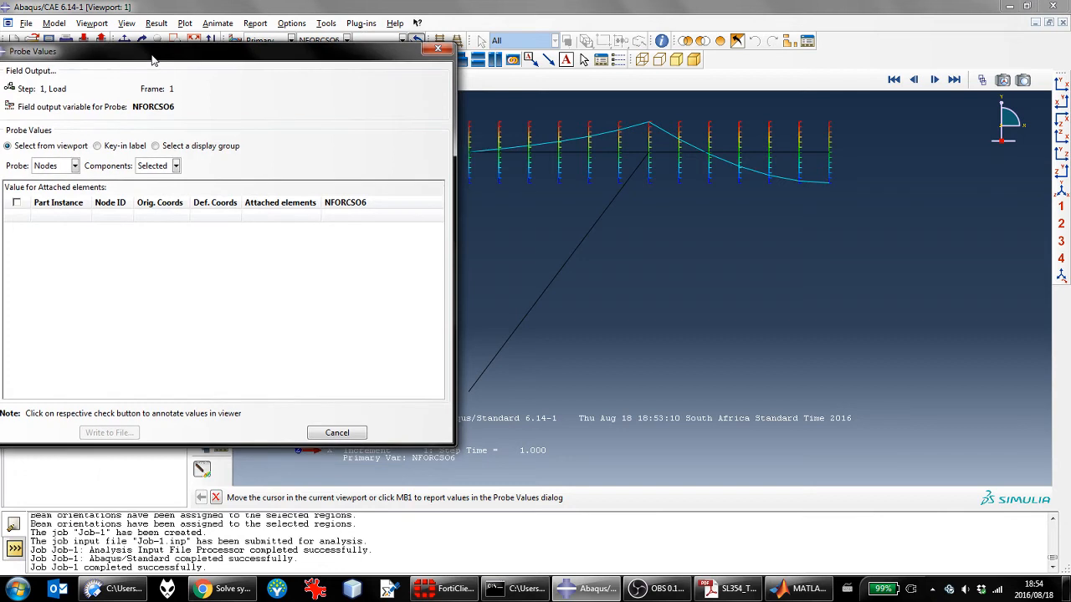
{"action": "left_click", "coordinate": [76, 167]}
{"action": "left_click", "coordinate": [76, 167]}
{"action": "left_click", "coordinate": [76, 166]}
{"action": "left_click", "coordinate": [57, 193]}
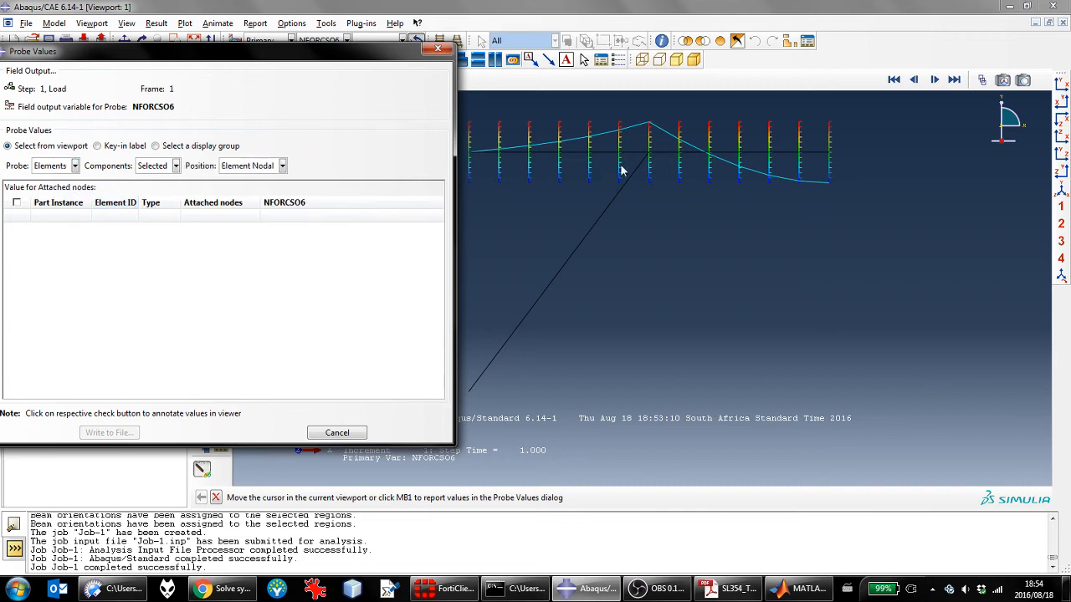
Probe NFORCSO6 on the deck element just before the strut joint and on the deck's last element at the symmetry end
{"action": "left_click", "coordinate": [588, 181]}
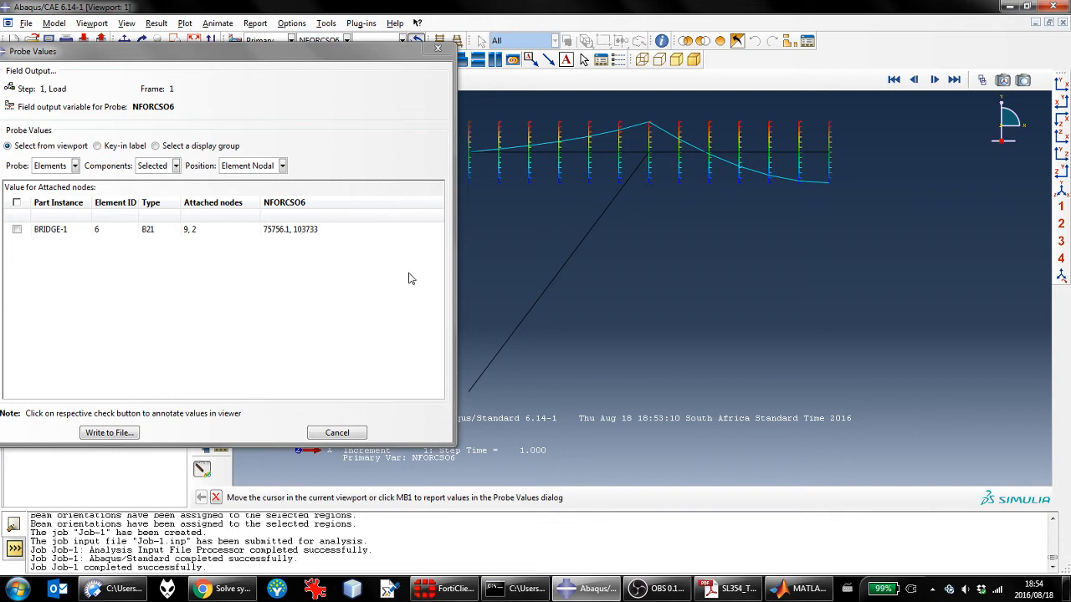
{"action": "mouse_move", "coordinate": [811, 156]}
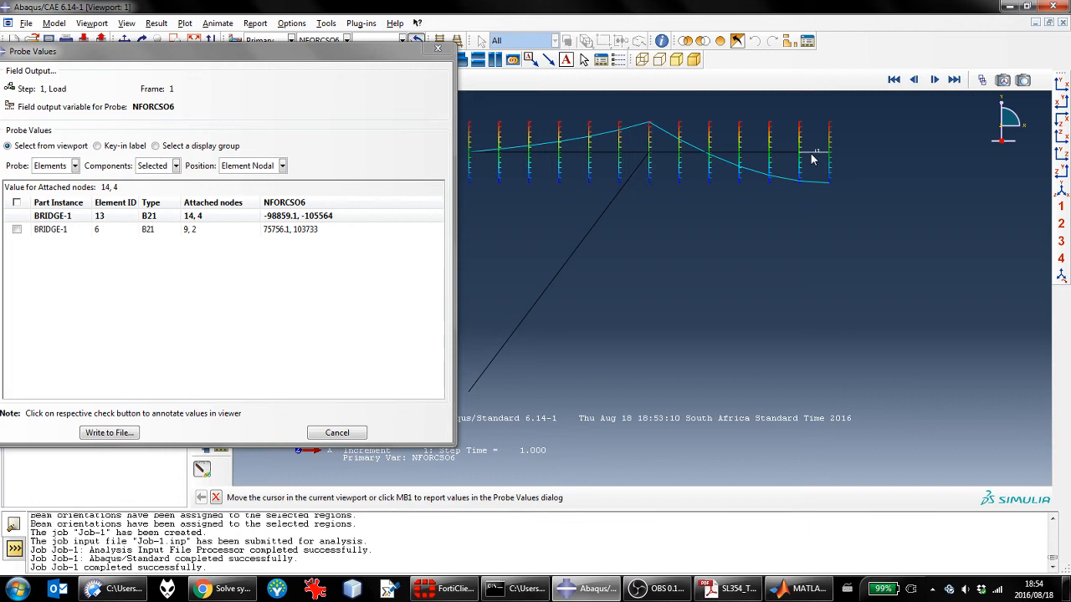
{"action": "left_click", "coordinate": [809, 156]}
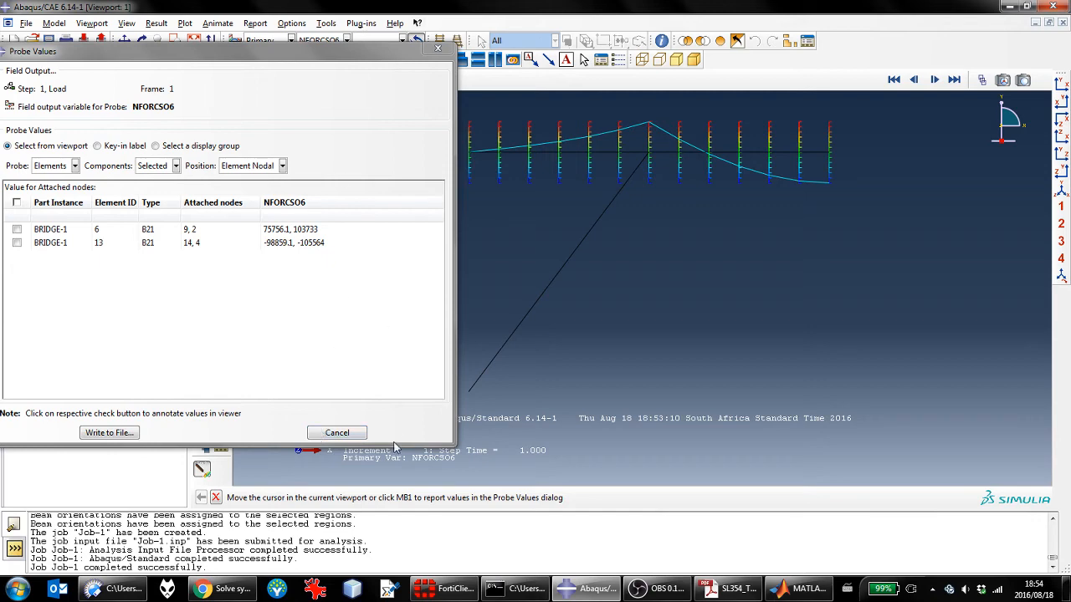
Shorten the Probe Values dialog and place it clear of the frame plot
{"action": "left_click_drag", "start_coordinate": [322, 49], "coordinate": [828, 143]}
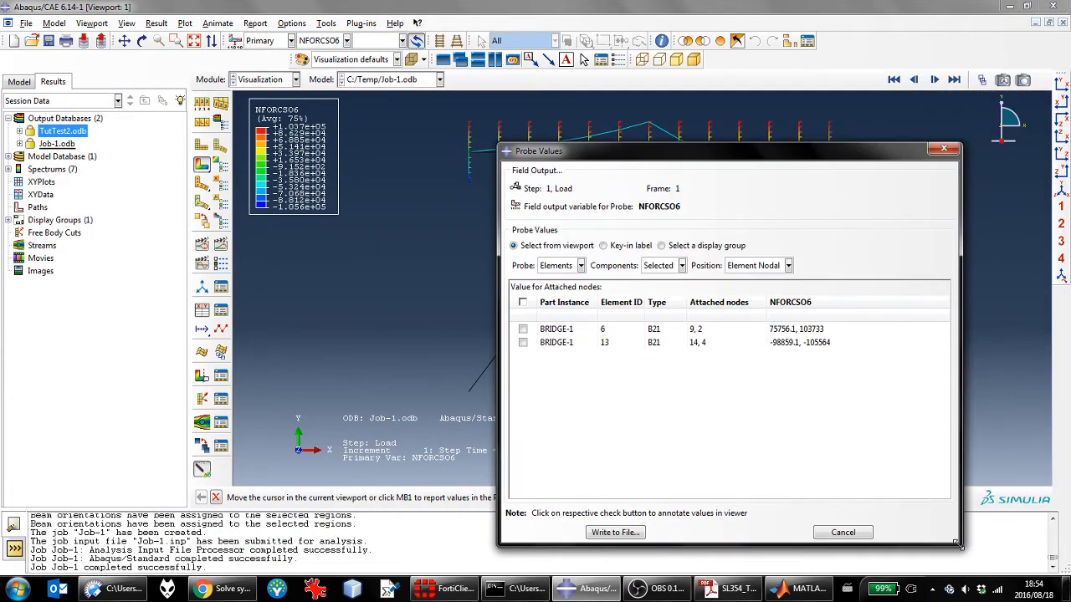
{"action": "left_click_drag", "start_coordinate": [836, 545], "coordinate": [837, 434]}
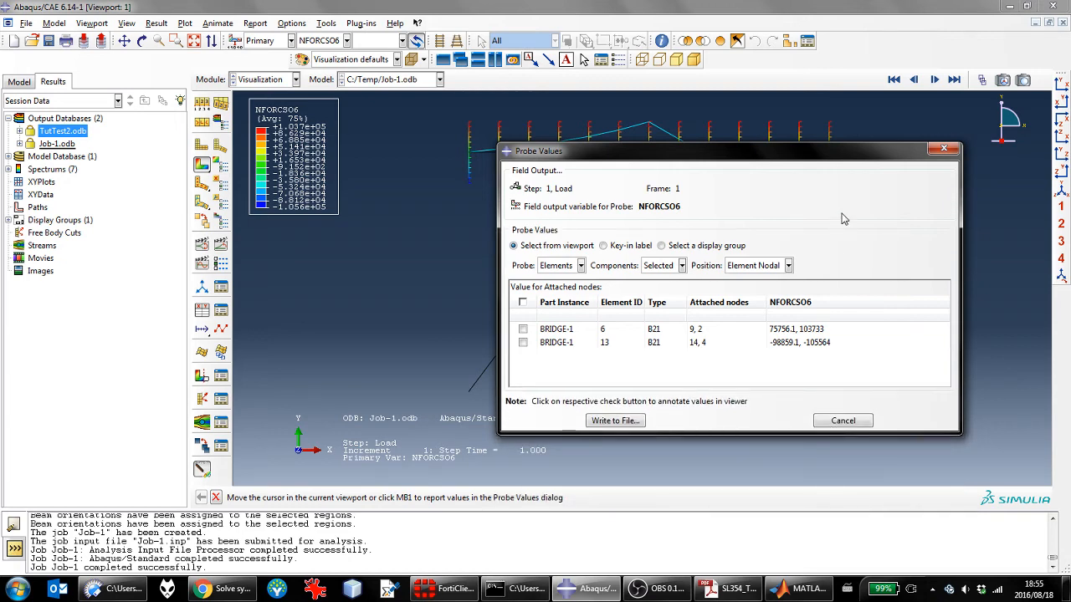
{"action": "left_click_drag", "start_coordinate": [848, 153], "coordinate": [946, 287]}
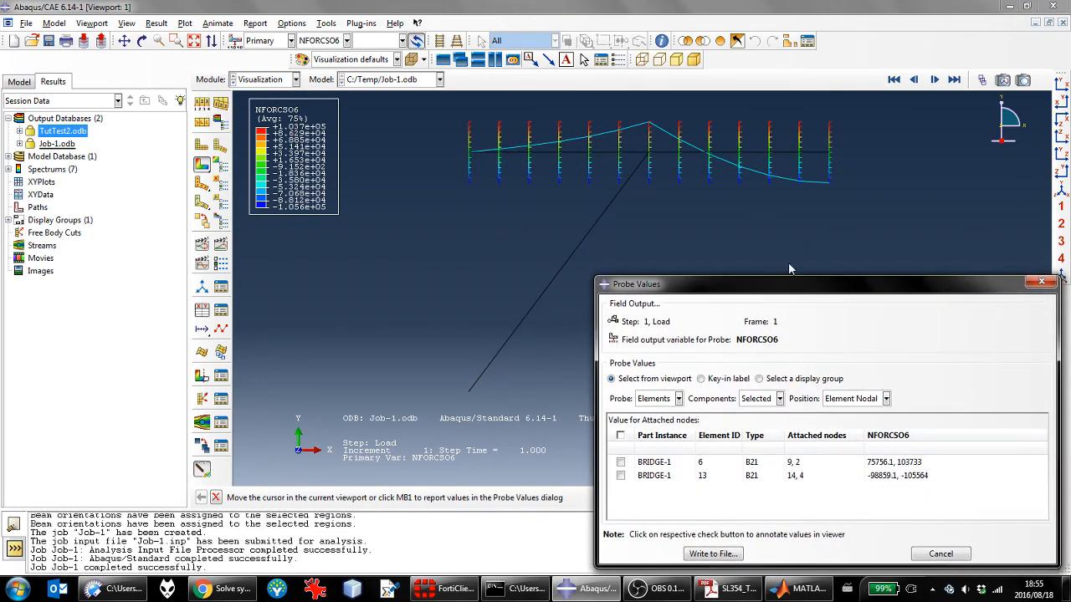
Change the probed field output variable to reaction force RF, Magnitude, discarding the collected probe values without writing them to a file
{"action": "left_click", "coordinate": [613, 340]}
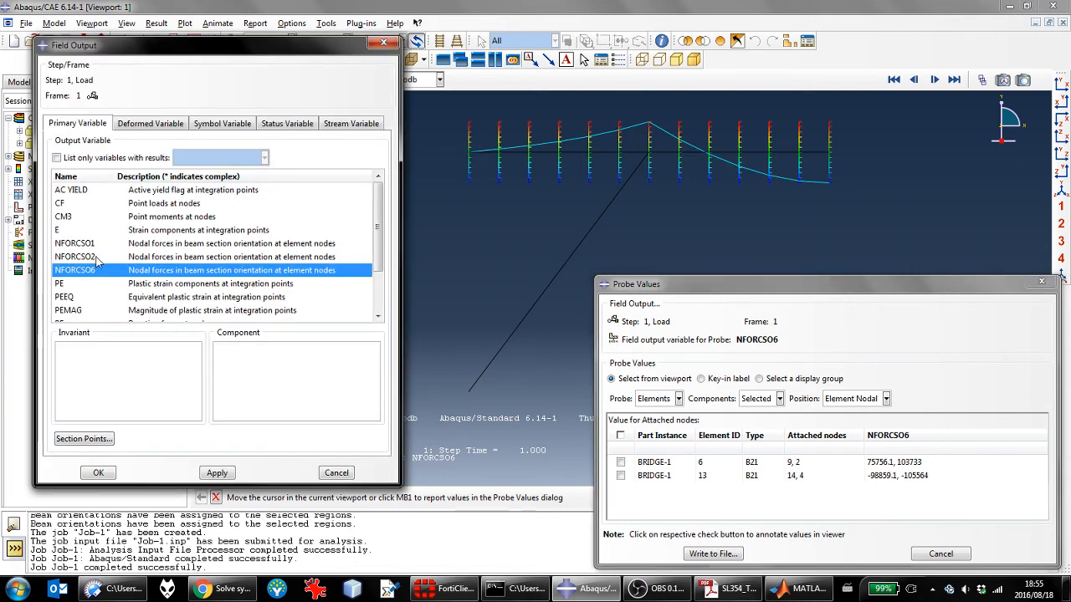
{"action": "scroll", "coordinate": [101, 284], "scroll_direction": "down", "scroll_amount": 2}
{"action": "left_click", "coordinate": [74, 288]}
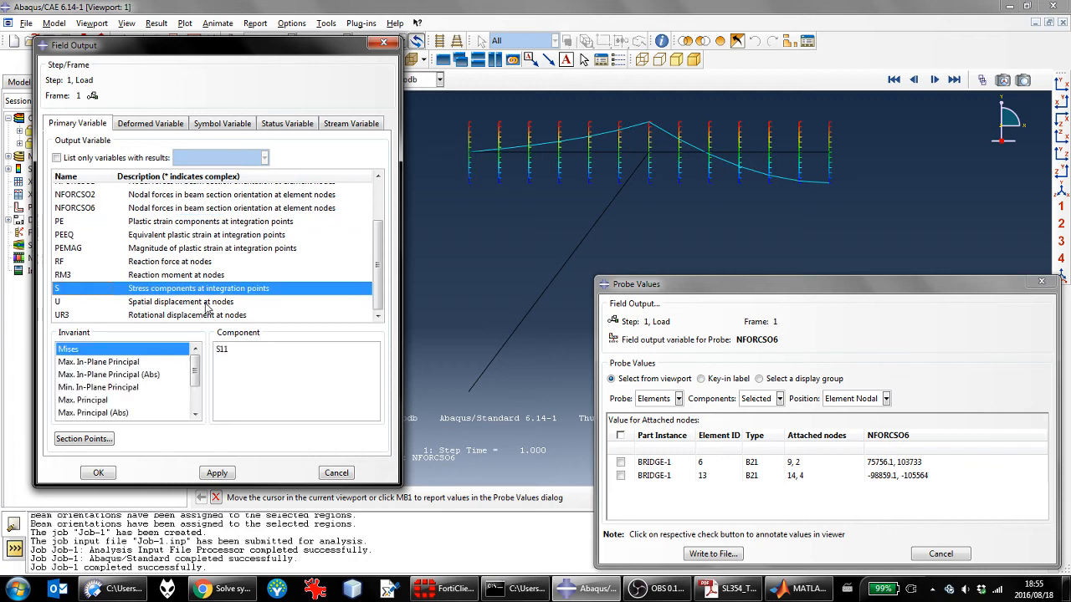
{"action": "left_click", "coordinate": [63, 263]}
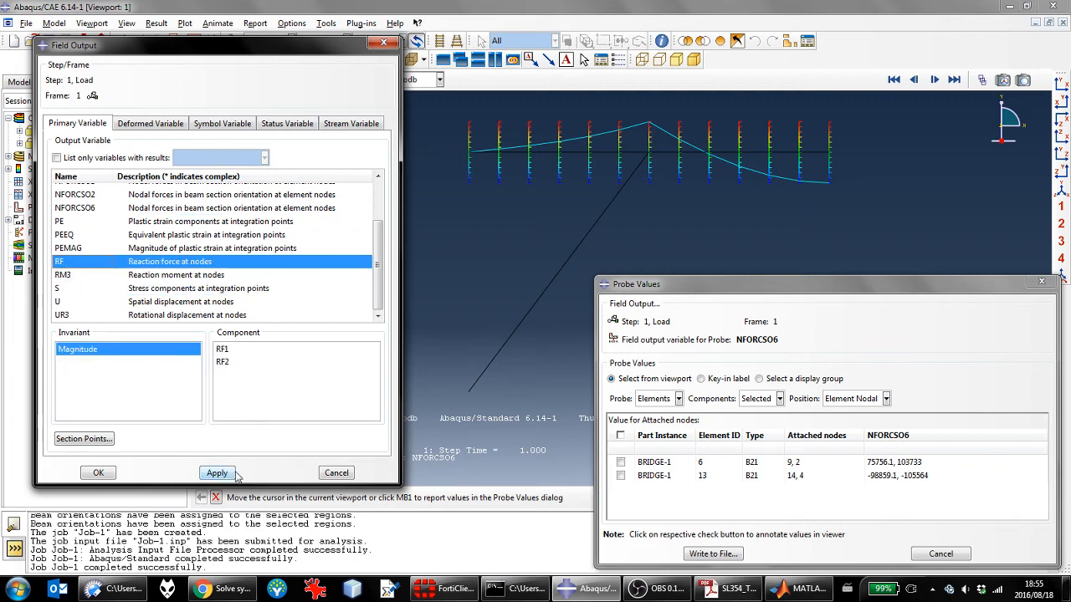
{"action": "left_click", "coordinate": [98, 473]}
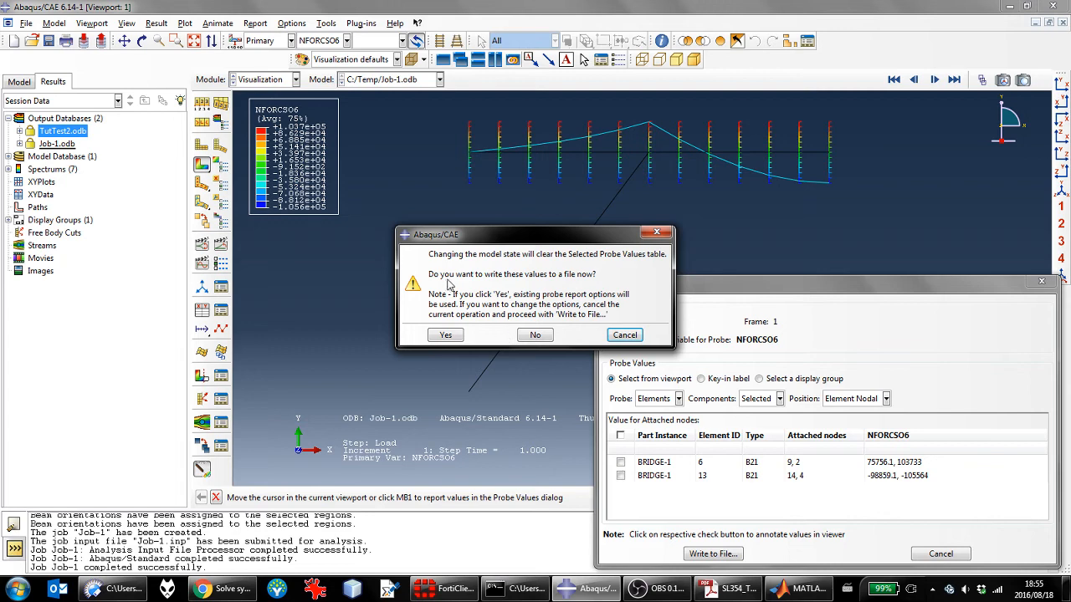
{"action": "left_click", "coordinate": [537, 335]}
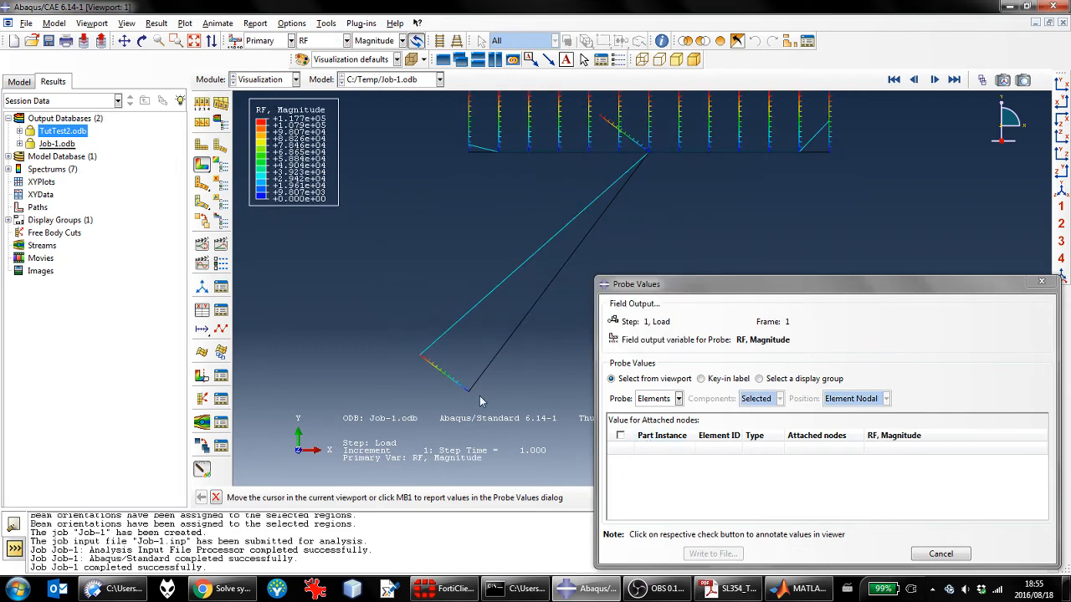
Set the probe target to Nodes and probe the reaction force magnitude at the strut's lower support node
{"action": "left_click", "coordinate": [679, 399]}
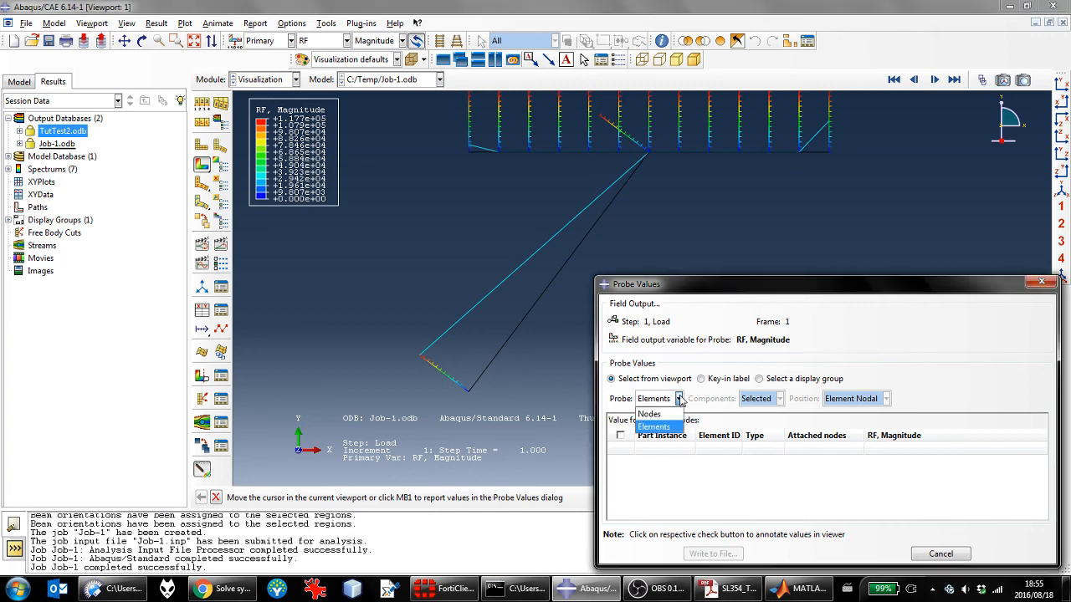
{"action": "left_click", "coordinate": [649, 414]}
{"action": "mouse_move", "coordinate": [470, 395]}
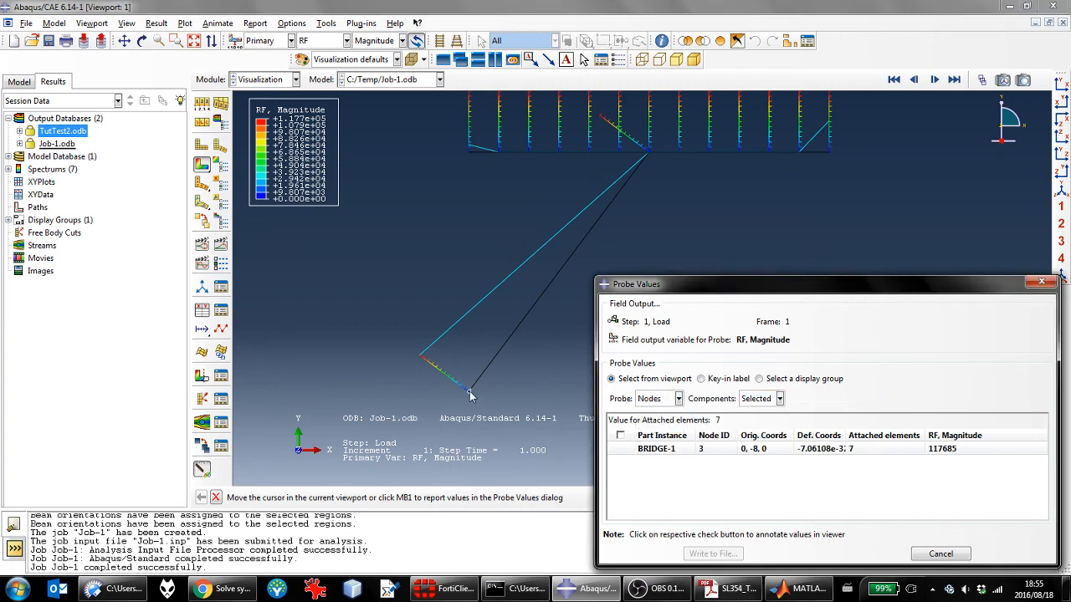
{"action": "left_click", "coordinate": [470, 394]}
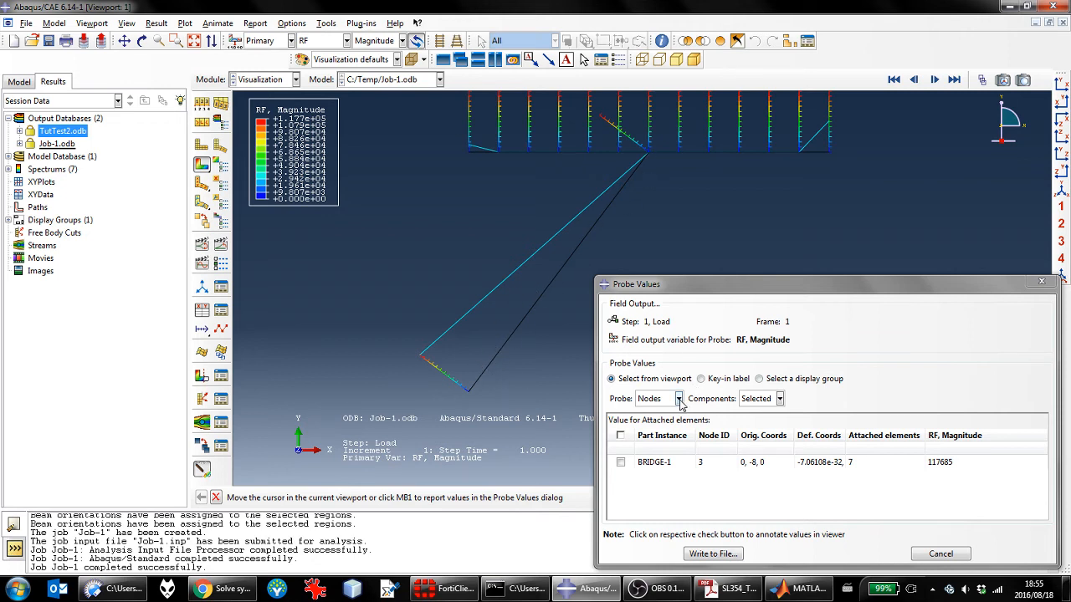
{"action": "left_click", "coordinate": [950, 469]}
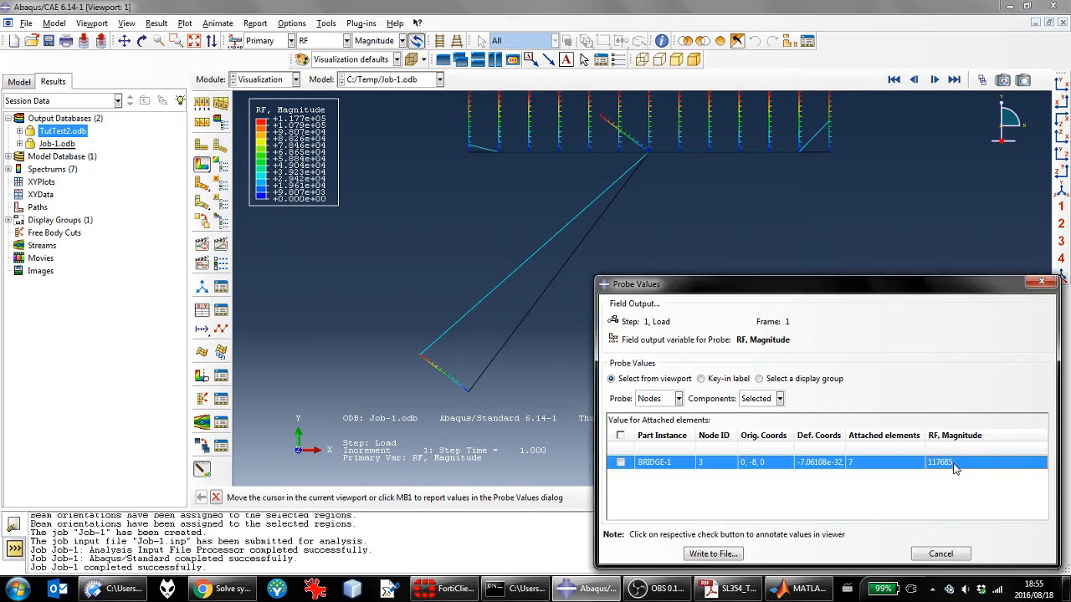
{"action": "right_click", "coordinate": [949, 470]}
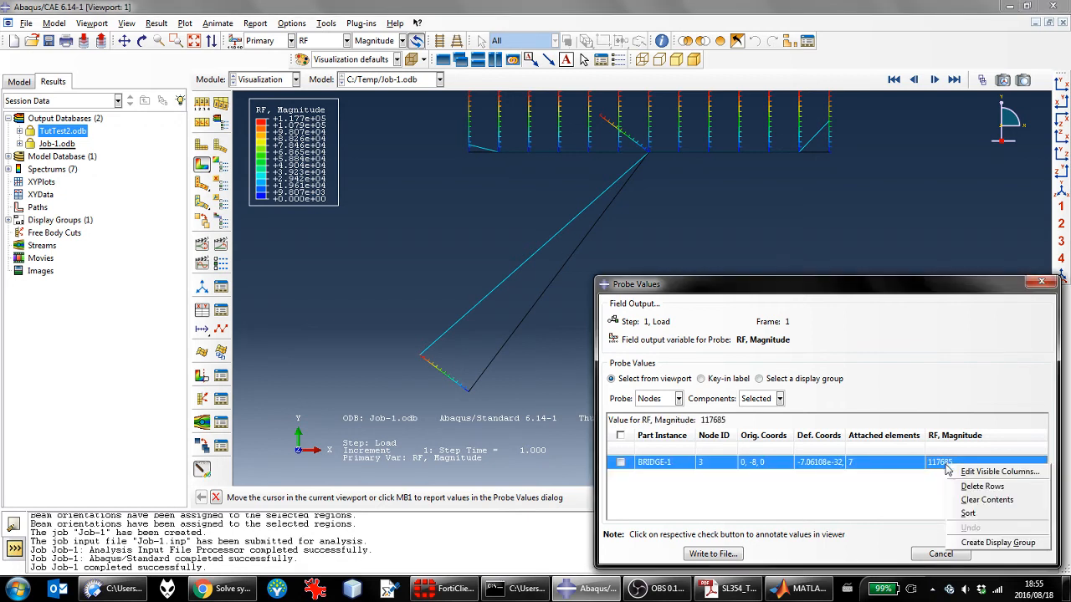
{"action": "left_click", "coordinate": [928, 483]}
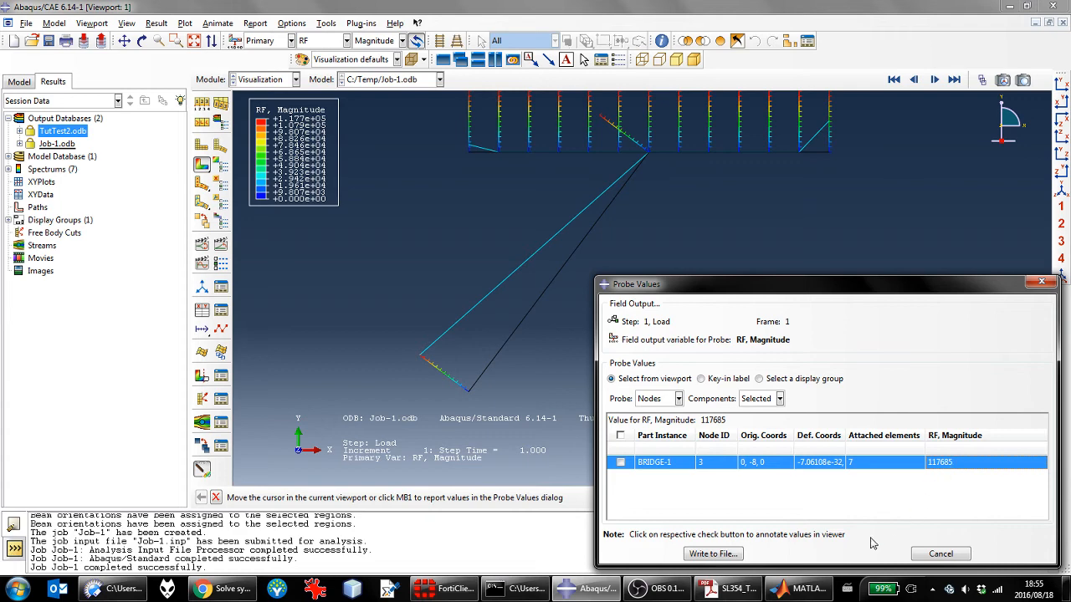
Switch to MATLAB and divide the probed reaction force by the pipe area with 117685/a_pipe
{"action": "left_click", "coordinate": [778, 588]}
{"action": "left_click", "coordinate": [697, 555]}
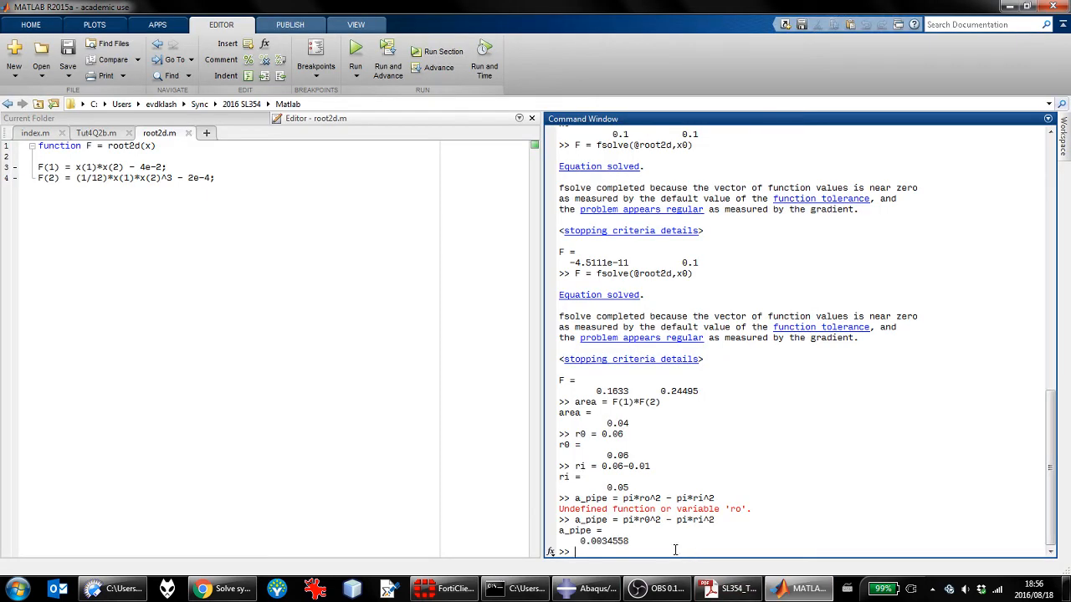
{"action": "type", "text": "117685/a_pipe"}
{"action": "key", "text": "Return"}
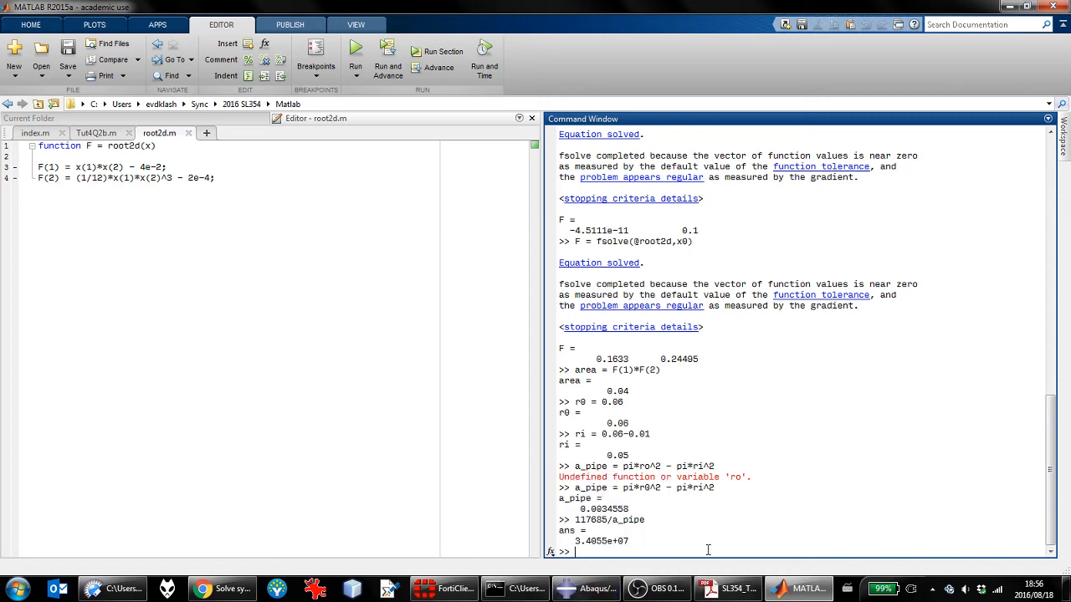
Return to Abaqus/CAE and end the value probing
{"action": "left_click", "coordinate": [597, 595]}
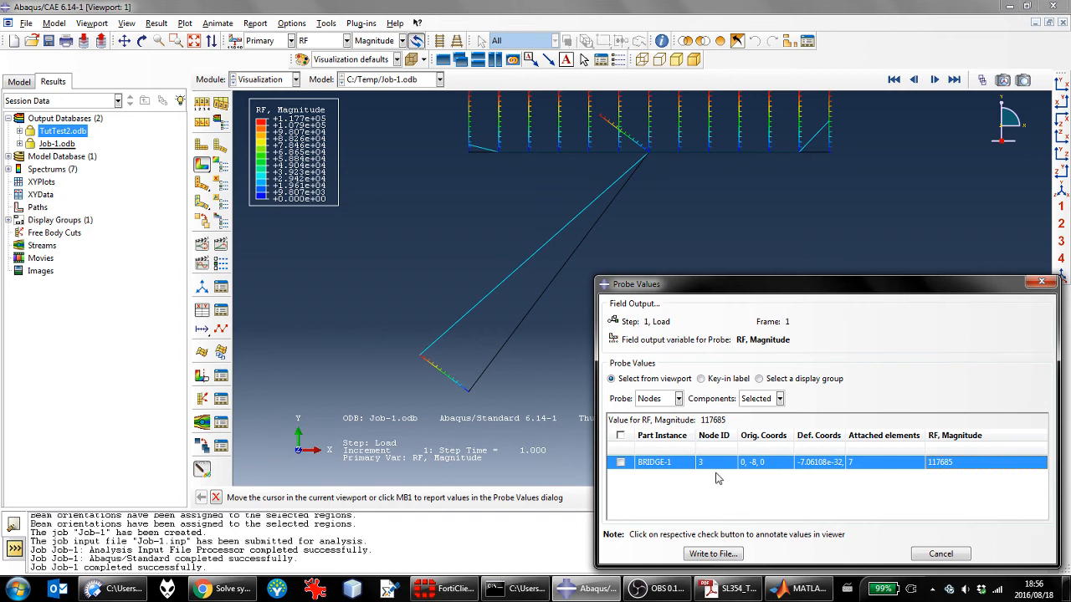
{"action": "left_click", "coordinate": [950, 557]}
{"action": "left_click", "coordinate": [821, 475]}
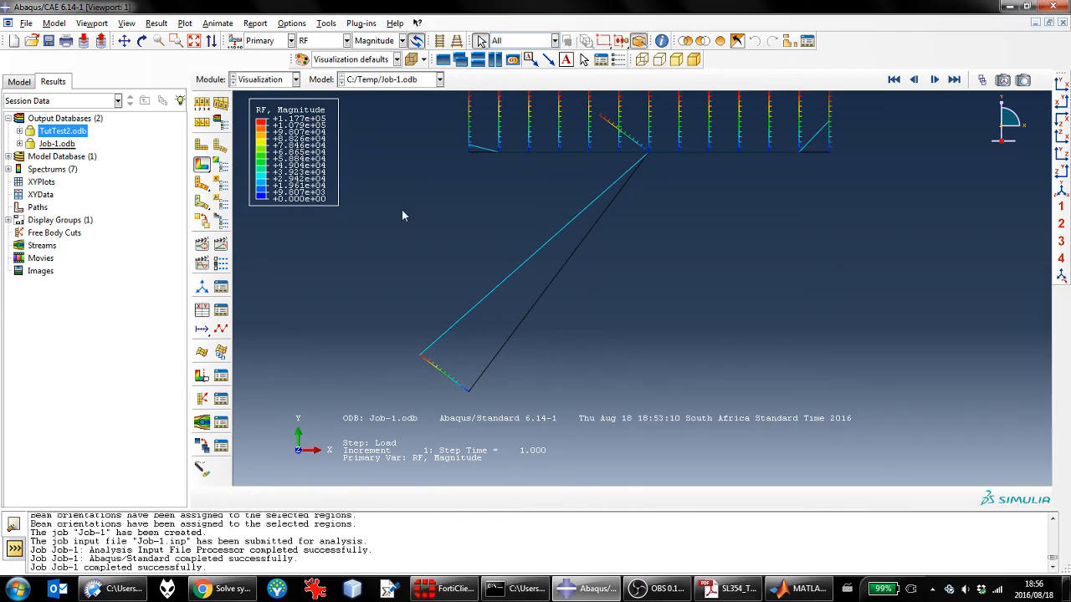
Plot the RF resultant as symbols on the deformed frame, and change the symbol variable to displacement U
{"action": "left_click", "coordinate": [291, 41]}
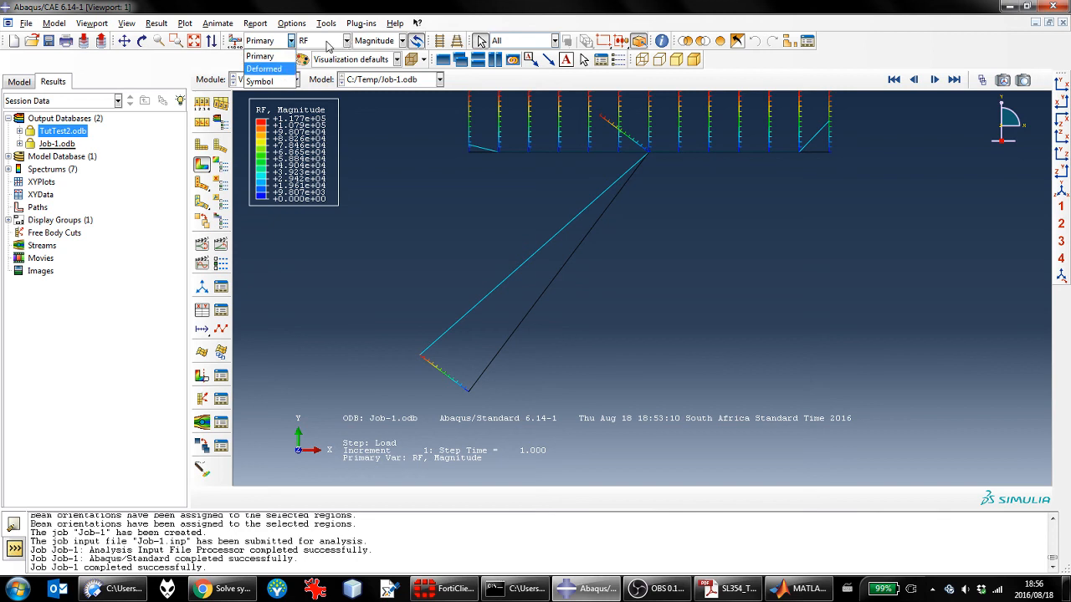
{"action": "left_click", "coordinate": [259, 81]}
{"action": "left_click", "coordinate": [402, 41]}
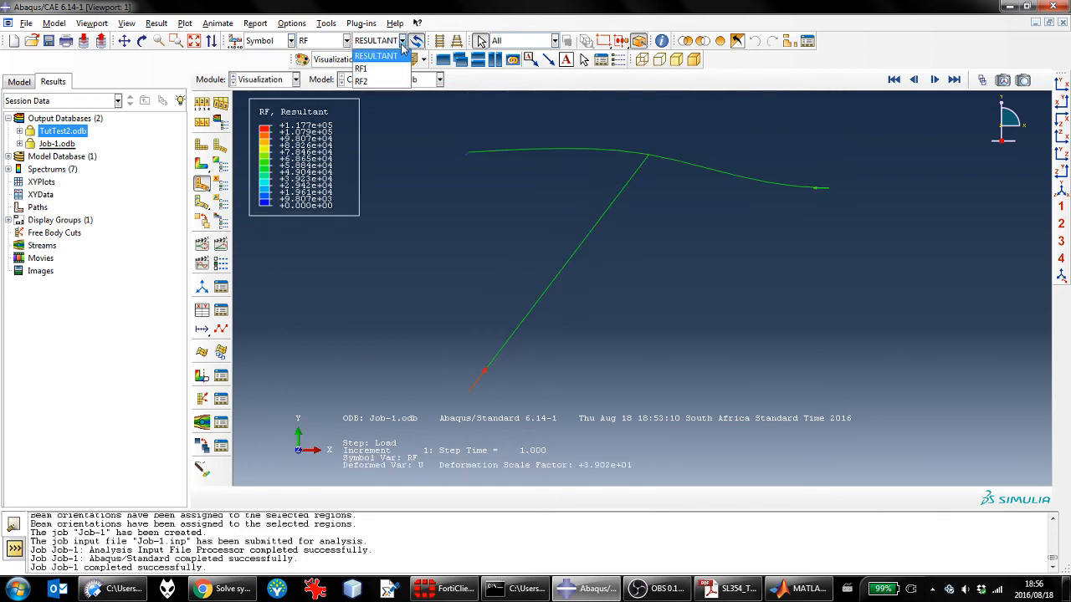
{"action": "left_click", "coordinate": [376, 55]}
{"action": "left_click", "coordinate": [345, 41]}
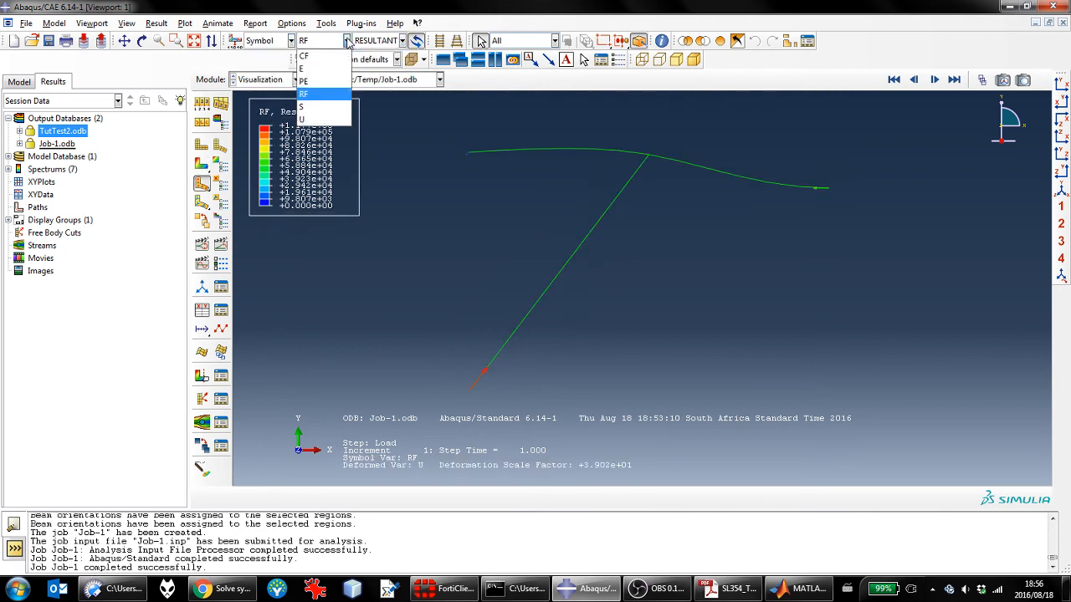
{"action": "left_click", "coordinate": [326, 120]}
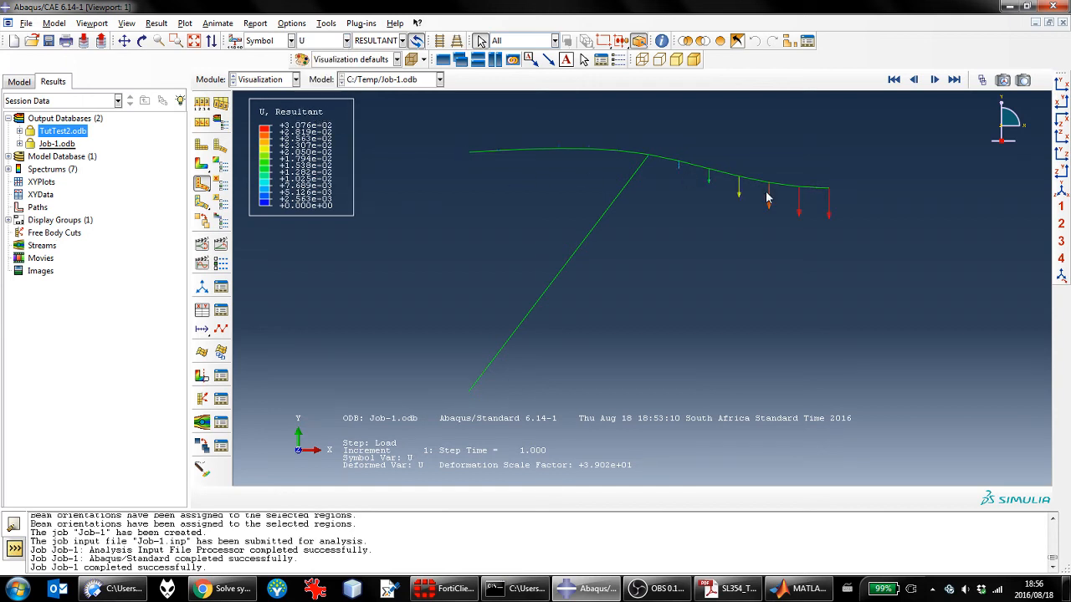
Return to the primary-variable contour plot of RF, Magnitude and fit the whole frame in the view
{"action": "left_click", "coordinate": [291, 41]}
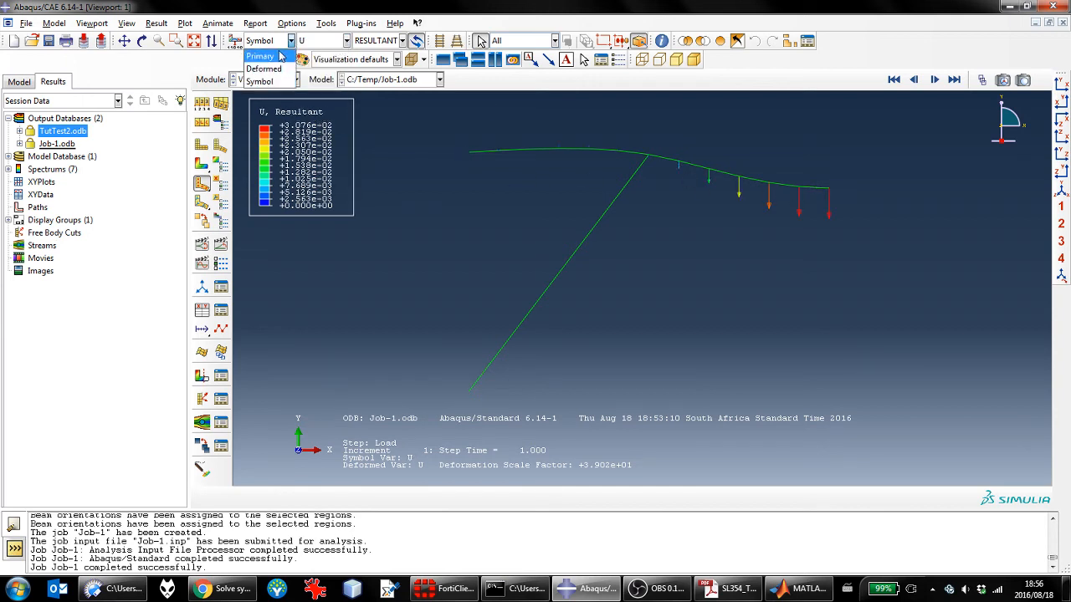
{"action": "left_click", "coordinate": [261, 56]}
{"action": "scroll", "coordinate": [589, 326], "scroll_direction": "down", "scroll_amount": 1}
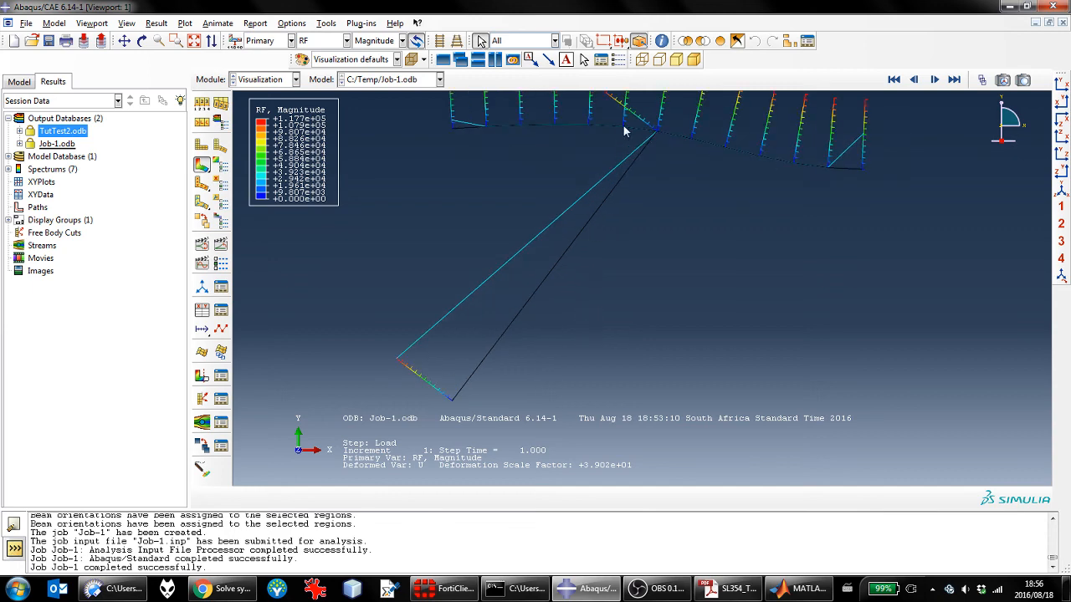
{"action": "scroll", "coordinate": [625, 128], "scroll_direction": "up", "scroll_amount": 2}
{"action": "scroll", "coordinate": [596, 246], "scroll_direction": "down", "scroll_amount": 3}
{"action": "scroll", "coordinate": [597, 249], "scroll_direction": "up", "scroll_amount": 2}
{"action": "scroll", "coordinate": [596, 248], "scroll_direction": "up", "scroll_amount": 2}
{"action": "scroll", "coordinate": [685, 94], "scroll_direction": "up", "scroll_amount": 2}
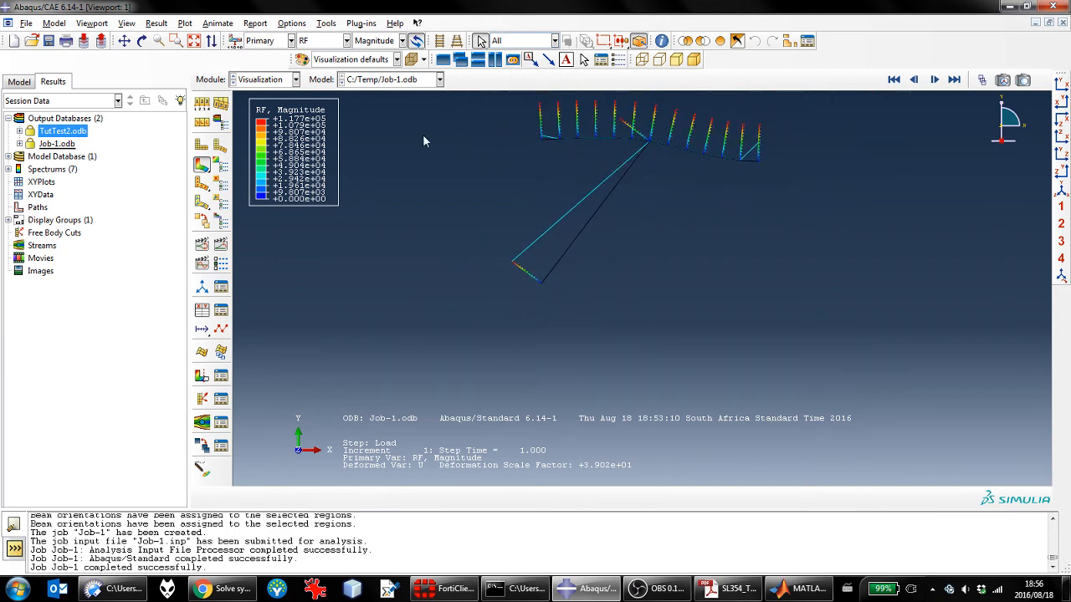
{"action": "left_click", "coordinate": [194, 41]}
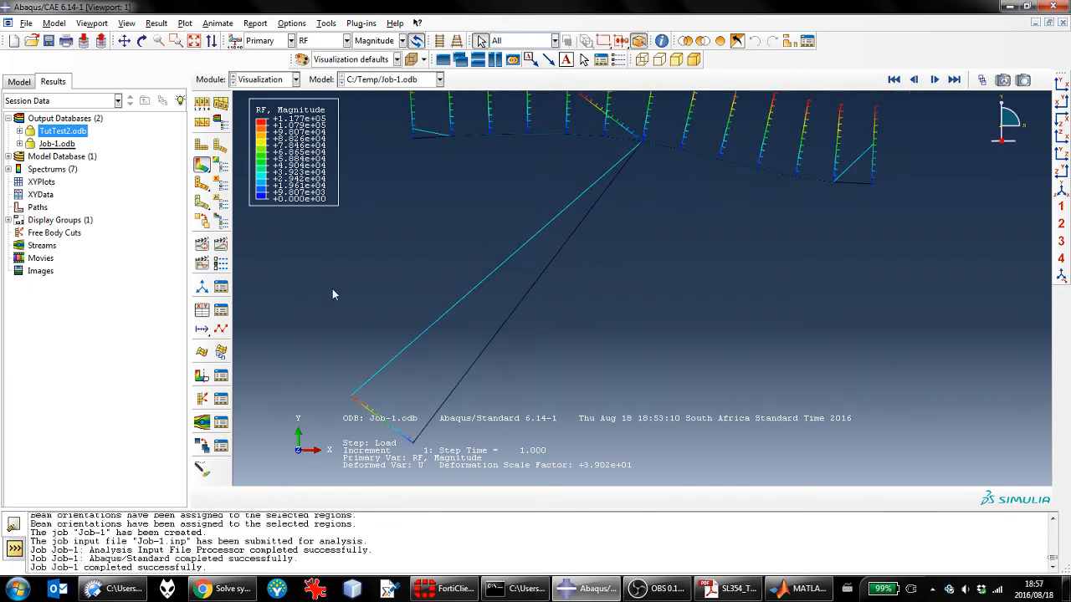
Compare the contour plot with the line-element tick marks turned off and on again
{"action": "left_click", "coordinate": [222, 164]}
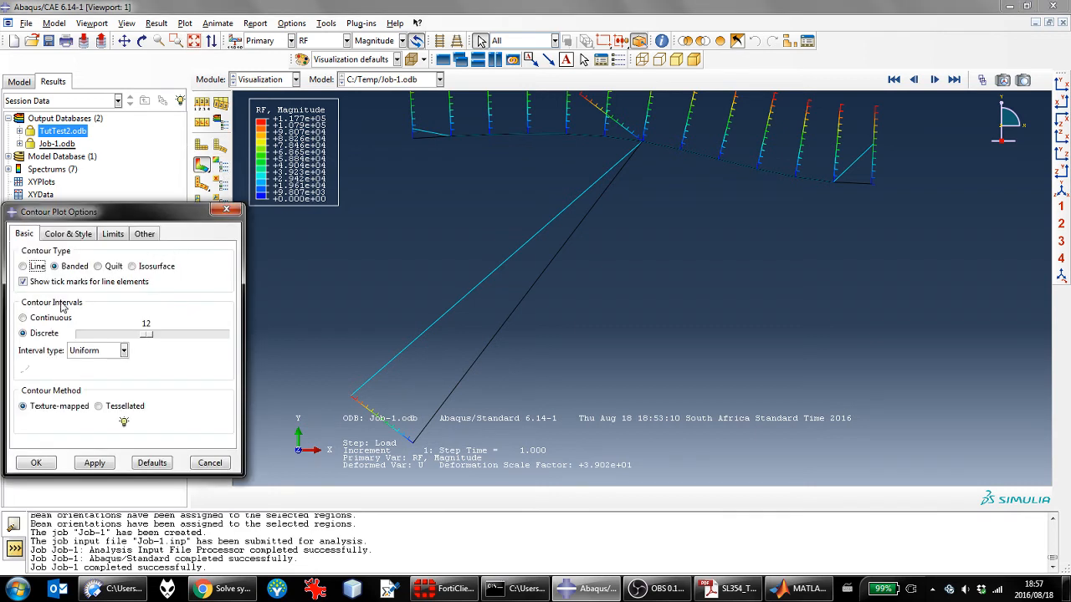
{"action": "left_click", "coordinate": [24, 282]}
{"action": "left_click", "coordinate": [97, 465]}
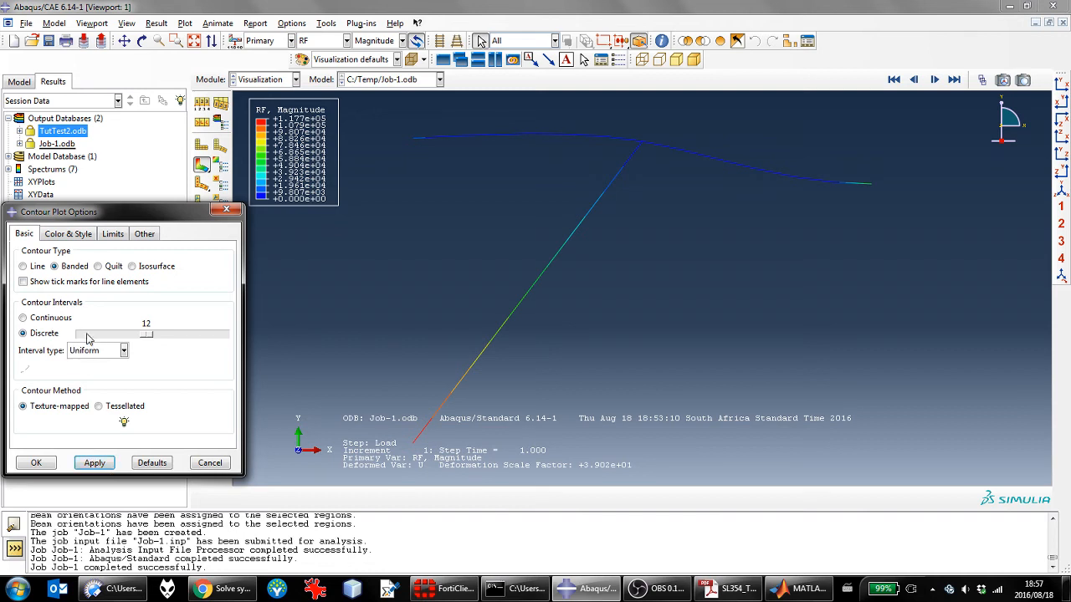
{"action": "left_click", "coordinate": [24, 282]}
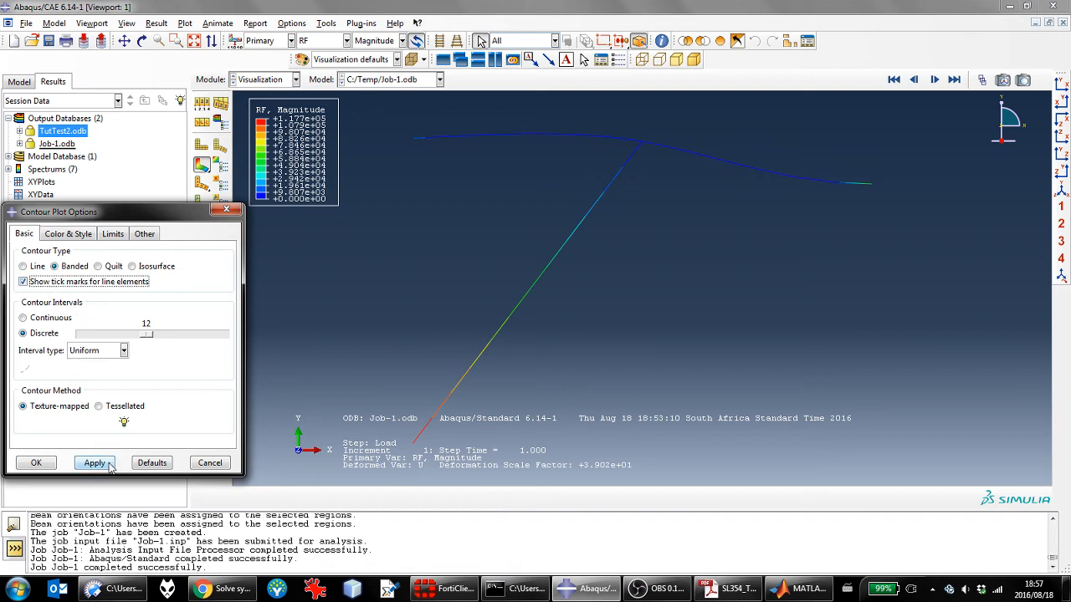
{"action": "left_click", "coordinate": [94, 463]}
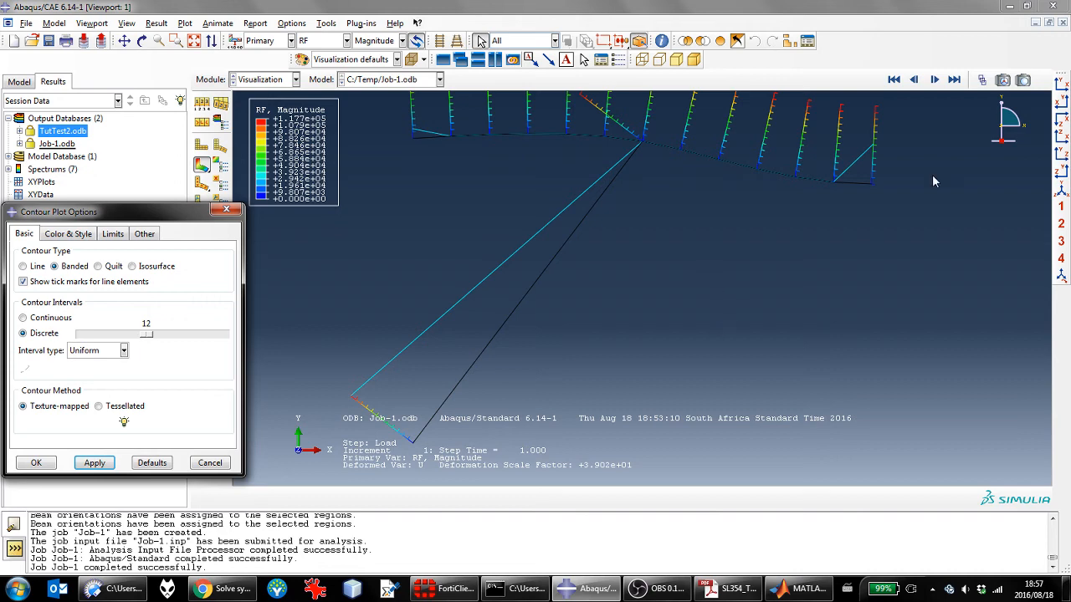
Contour the displacement component U2 on the frame, close the contour plot options, and change the plotted variable to NFORCSO6
{"action": "left_click", "coordinate": [345, 41]}
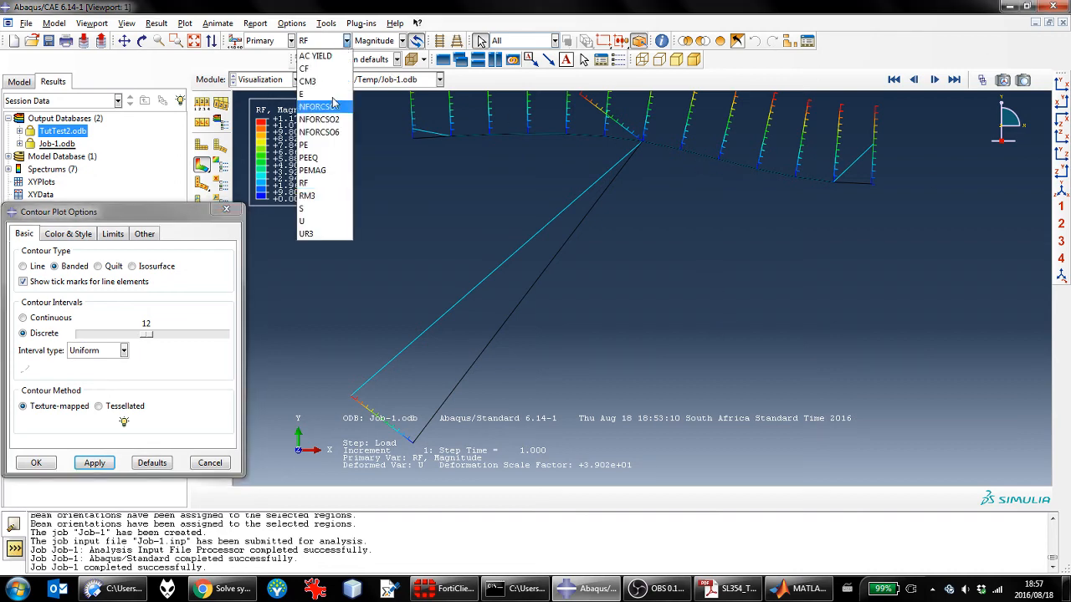
{"action": "left_click", "coordinate": [309, 224]}
{"action": "left_click", "coordinate": [401, 41]}
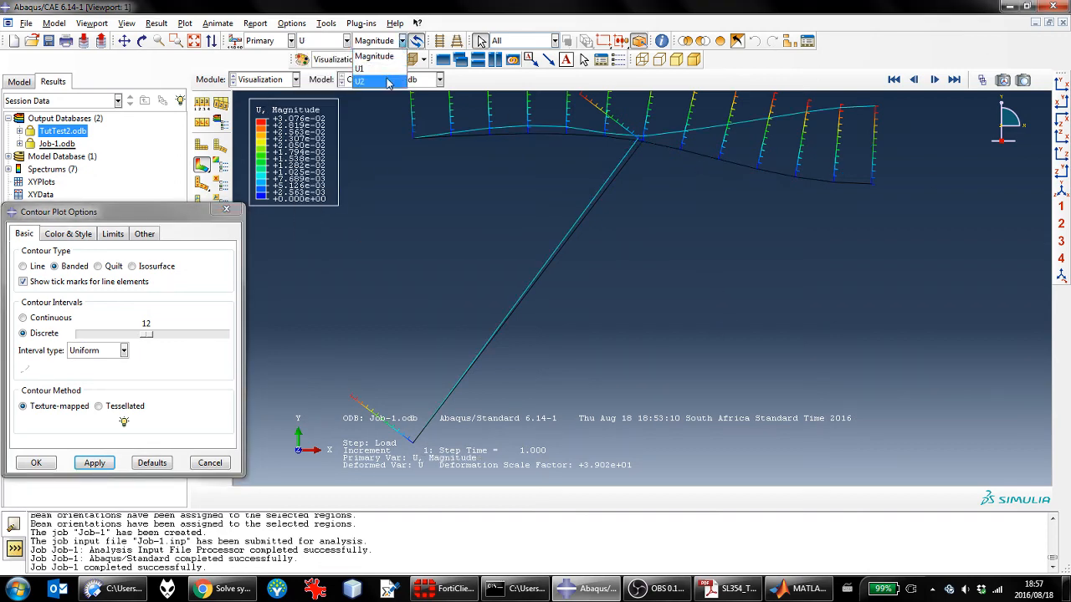
{"action": "left_click", "coordinate": [360, 81]}
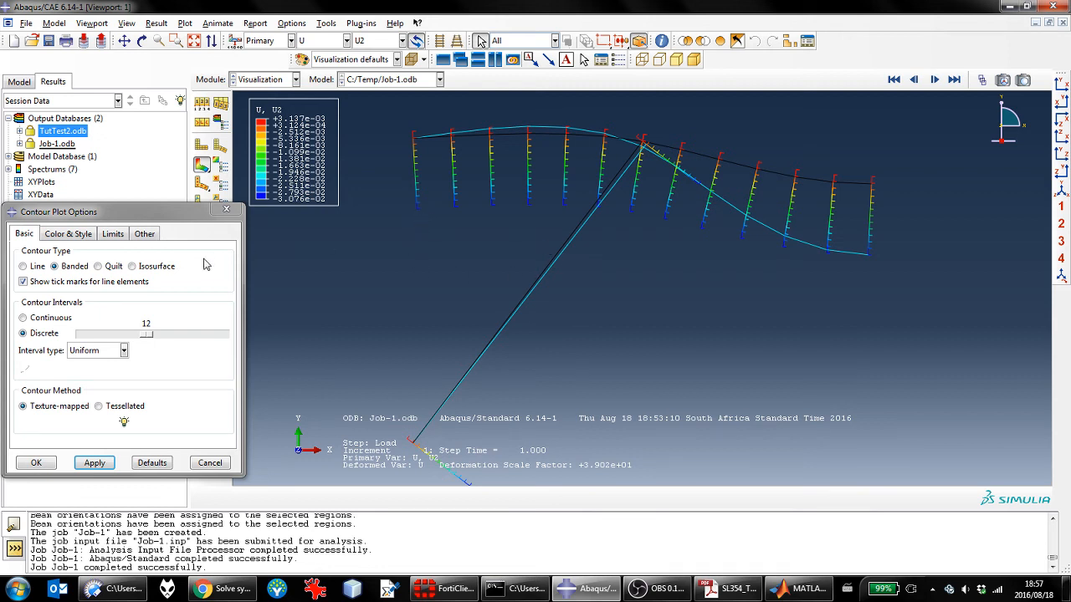
{"action": "left_click", "coordinate": [225, 209]}
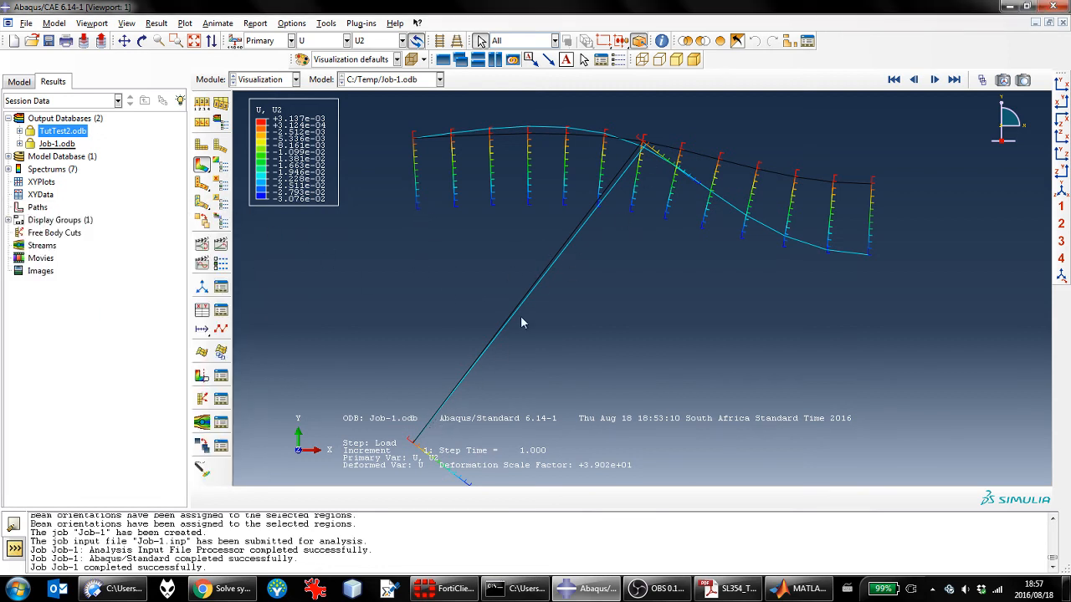
{"action": "left_click", "coordinate": [346, 41]}
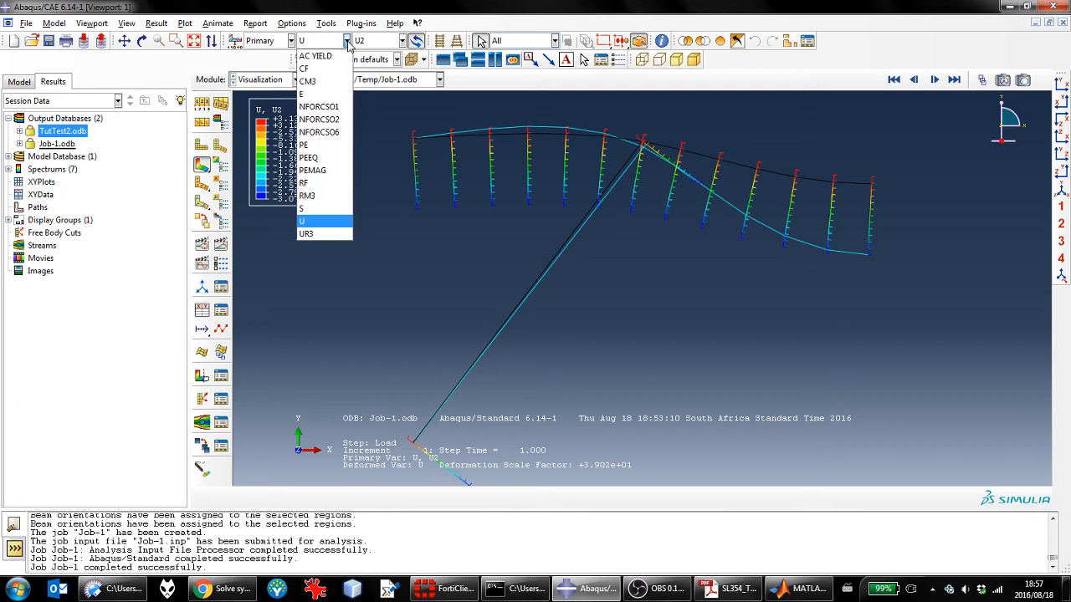
{"action": "left_click", "coordinate": [318, 132]}
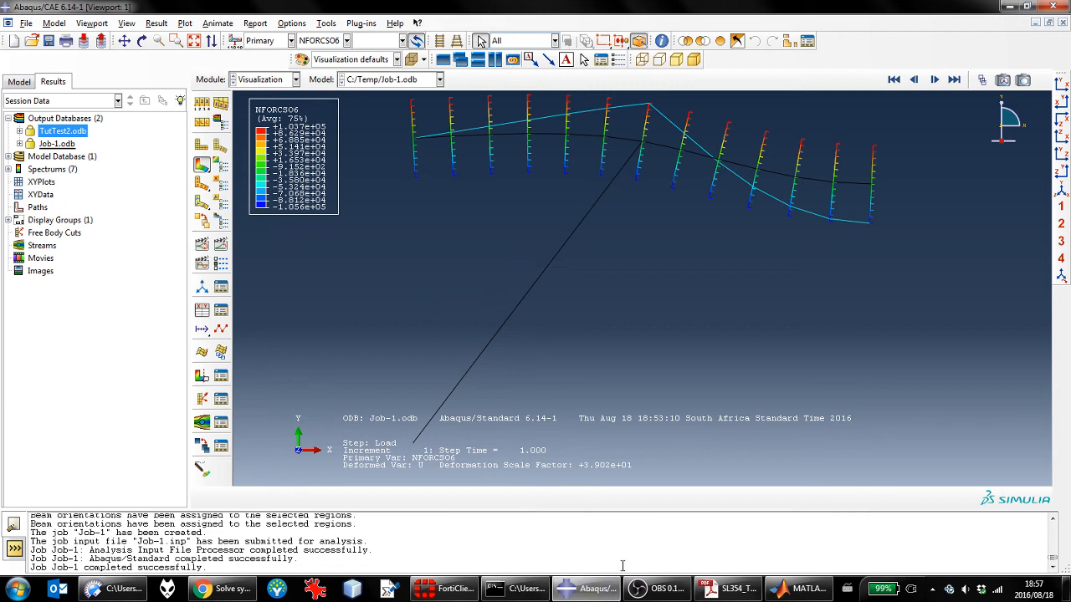
Switch to the SL354_Tutorial_Test_02 PDF and review question 1.4 about the axial force, buckling and yielding of the angled columns
{"action": "left_click", "coordinate": [728, 589]}
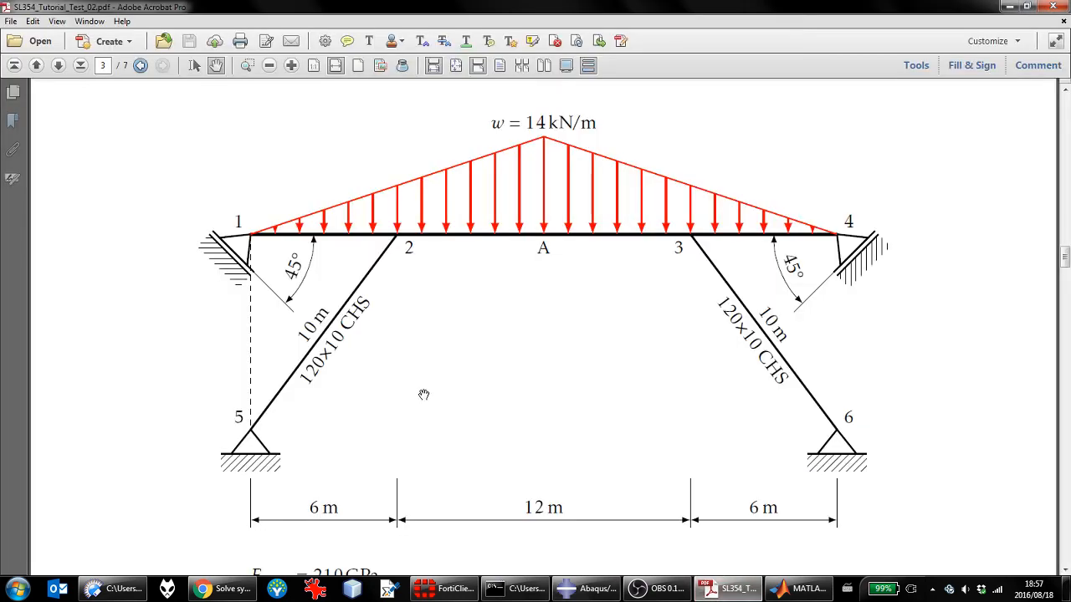
{"action": "scroll", "coordinate": [423, 394], "scroll_direction": "down", "scroll_amount": 5}
{"action": "scroll", "coordinate": [423, 394], "scroll_direction": "up", "scroll_amount": 10}
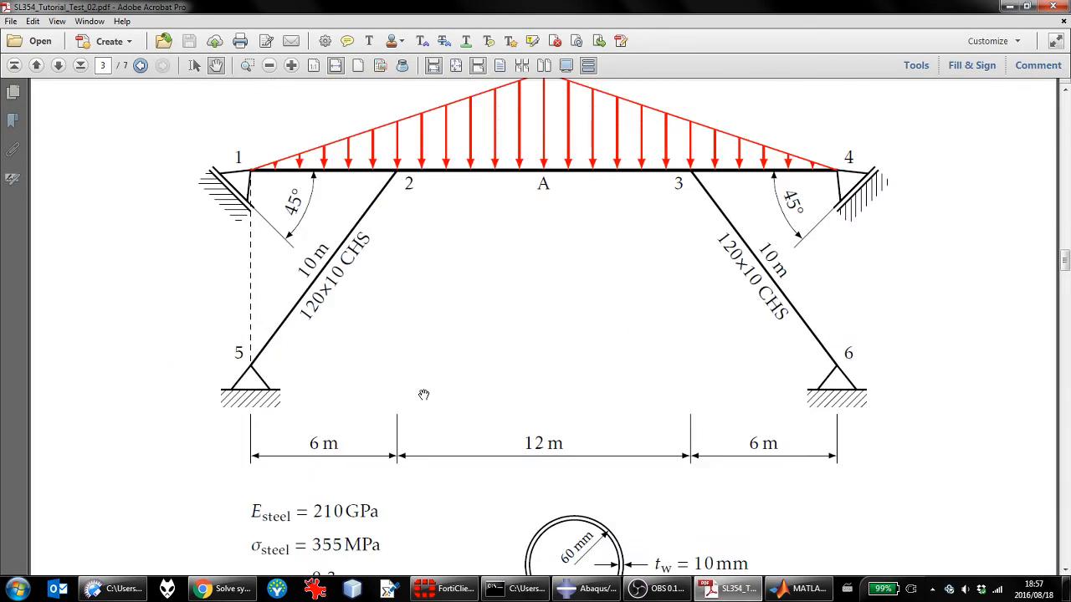
{"action": "scroll", "coordinate": [423, 394], "scroll_direction": "up", "scroll_amount": 5}
{"action": "scroll", "coordinate": [422, 393], "scroll_direction": "up", "scroll_amount": 3}
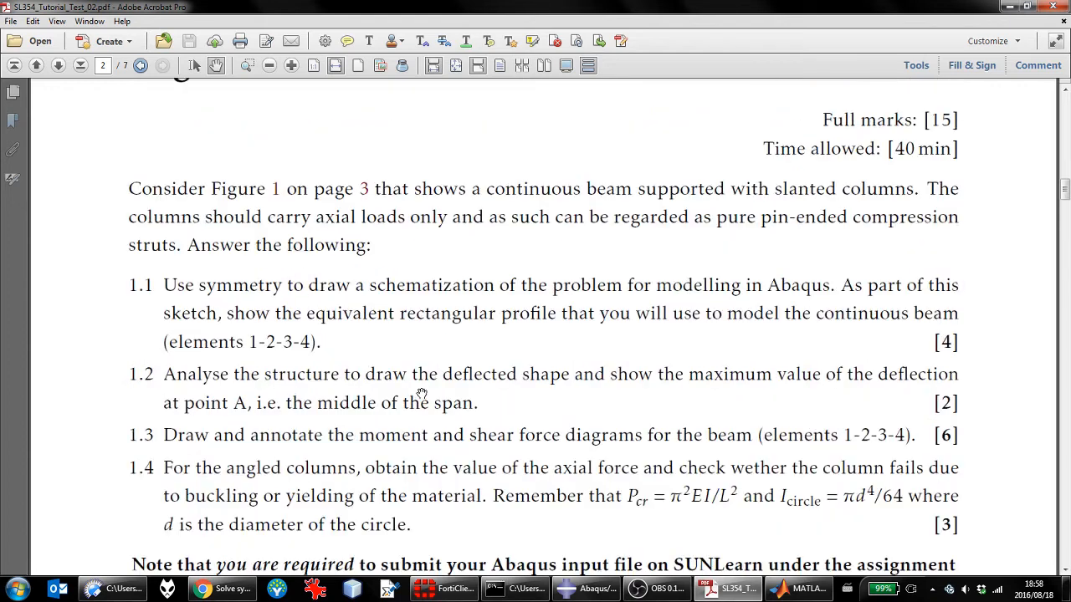
{"action": "scroll", "coordinate": [422, 393], "scroll_direction": "down", "scroll_amount": 3}
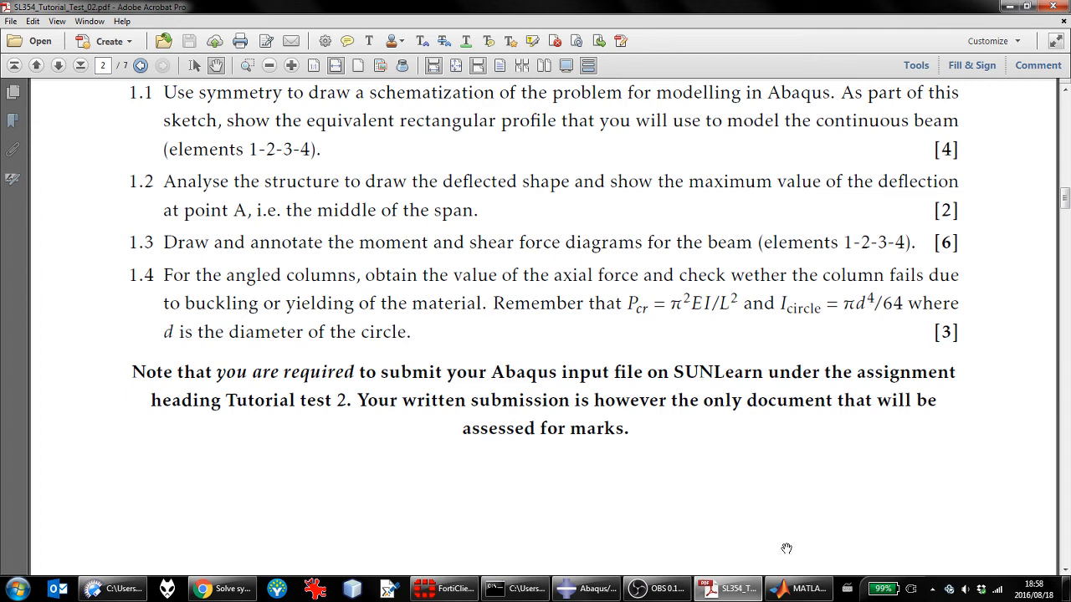
{"action": "mouse_move", "coordinate": [795, 590]}
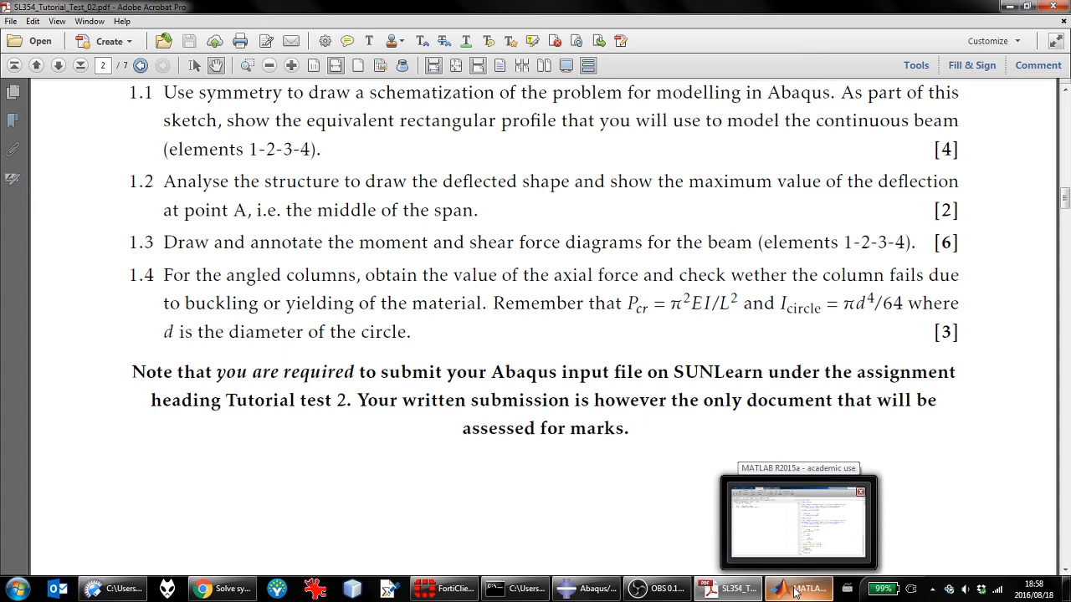
{"action": "mouse_move", "coordinate": [593, 595]}
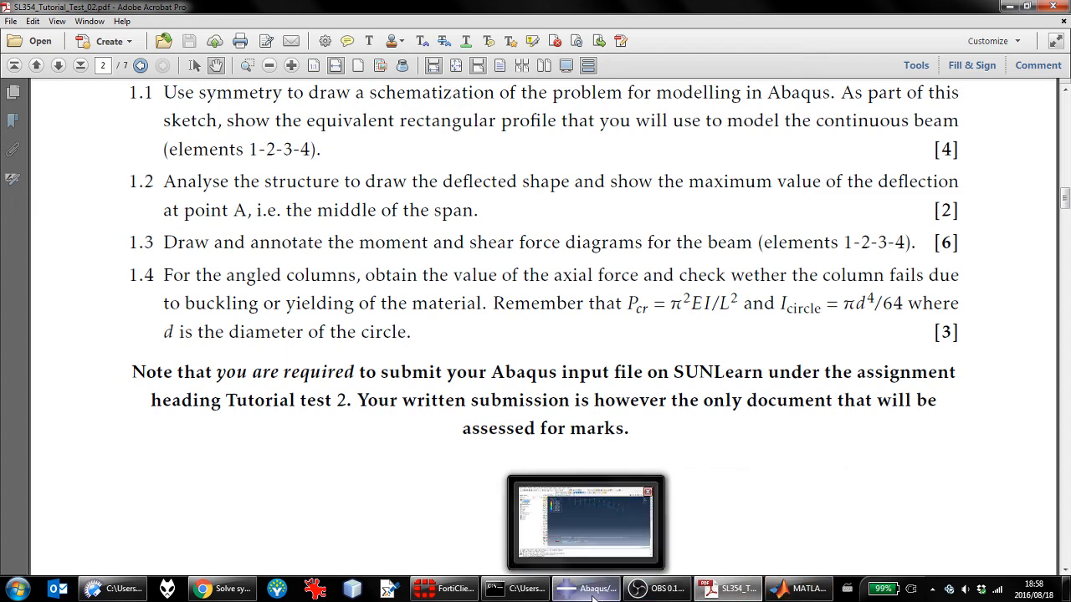
Switch to MATLAB and define the pipe diameters in metres as do=0.12 and di=0.12-2*0.01
{"action": "left_click", "coordinate": [780, 590]}
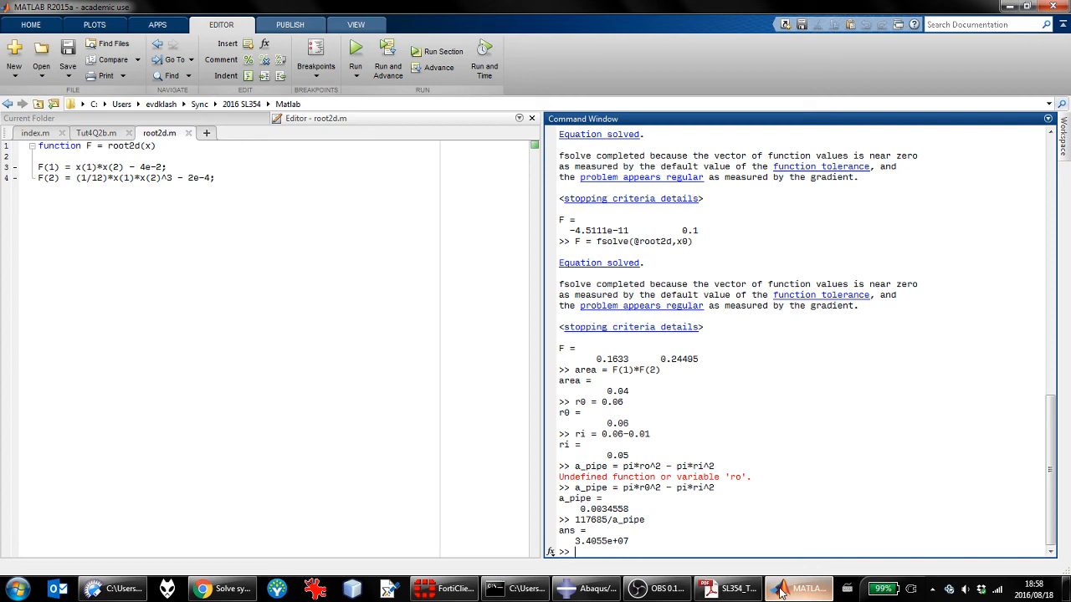
{"action": "key", "text": "Up"}
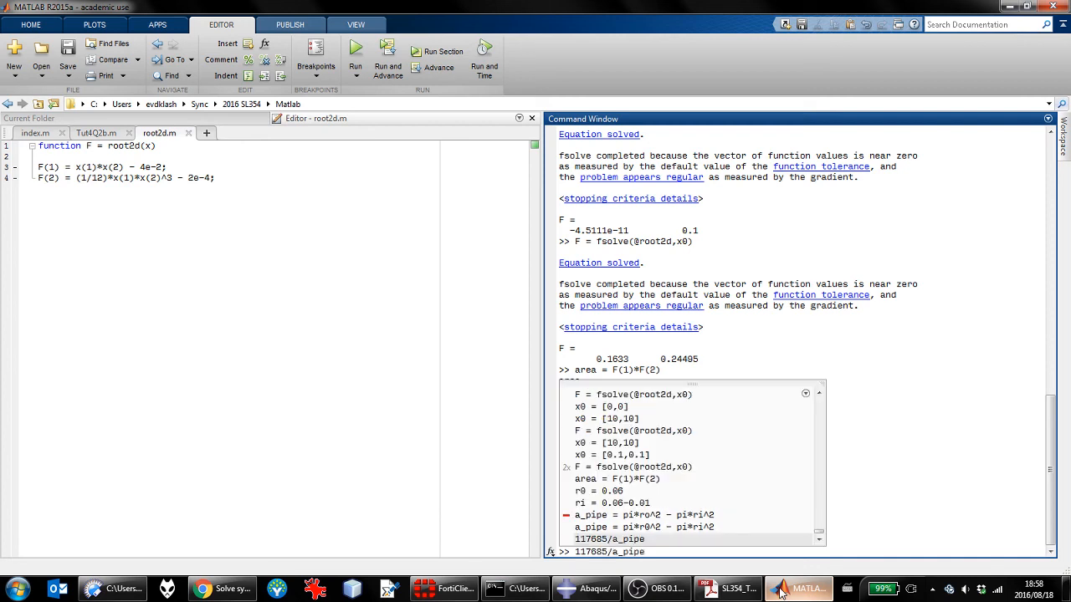
{"action": "key", "text": "Return"}
{"action": "type", "text": "do"}
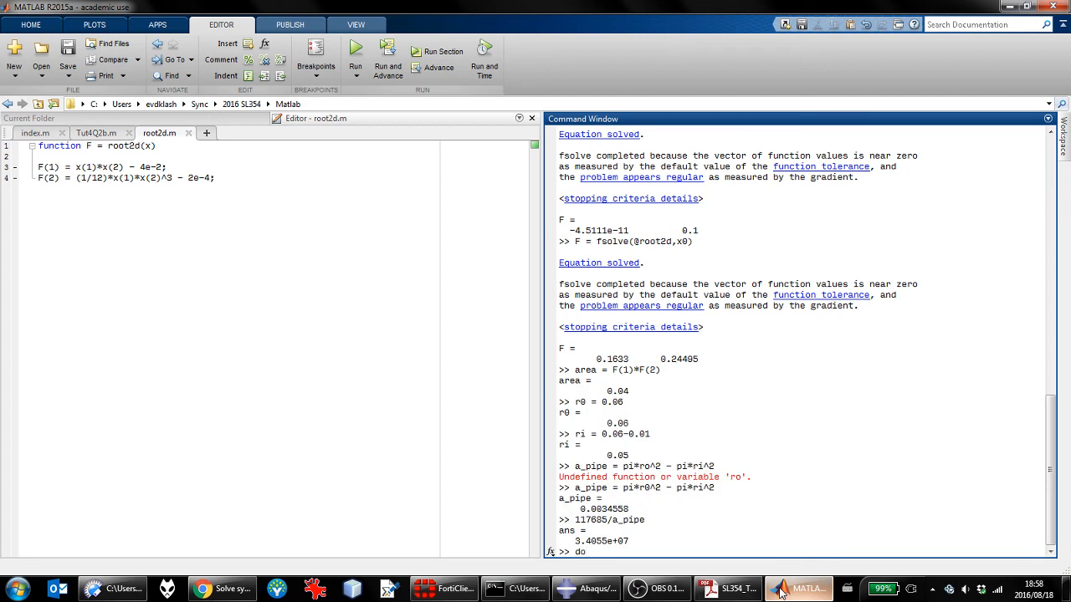
{"action": "type", "text": "=0.12"}
{"action": "key", "text": "Return"}
{"action": "type", "text": "di="}
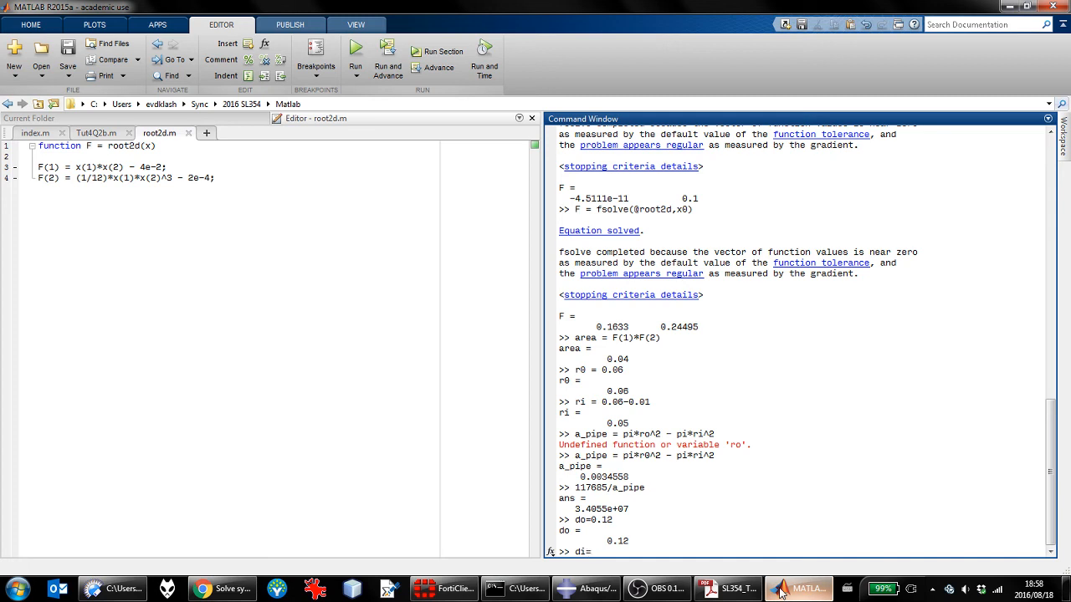
{"action": "type", "text": "0.12-2*0.01"}
{"action": "key", "text": "Return"}
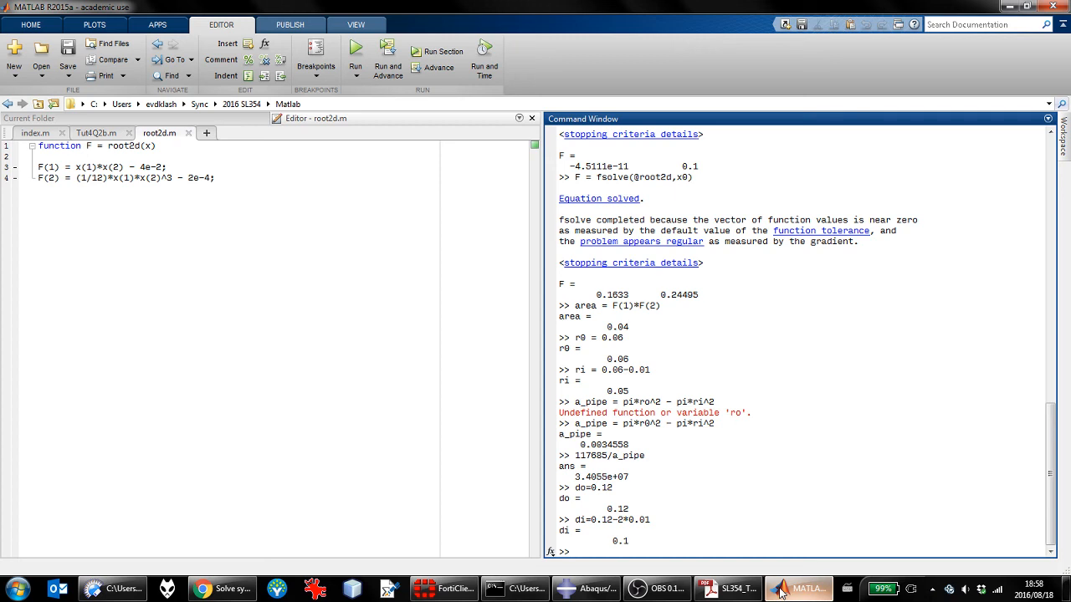
Compute the pipe's second moment of area as I = pi*(do^4)/64 - pi*(di^4)/64, checking the circle formula in the test PDF
{"action": "type", "text": "I ="}
{"action": "type", "text": "pi"}
{"action": "left_click", "coordinate": [750, 594]}
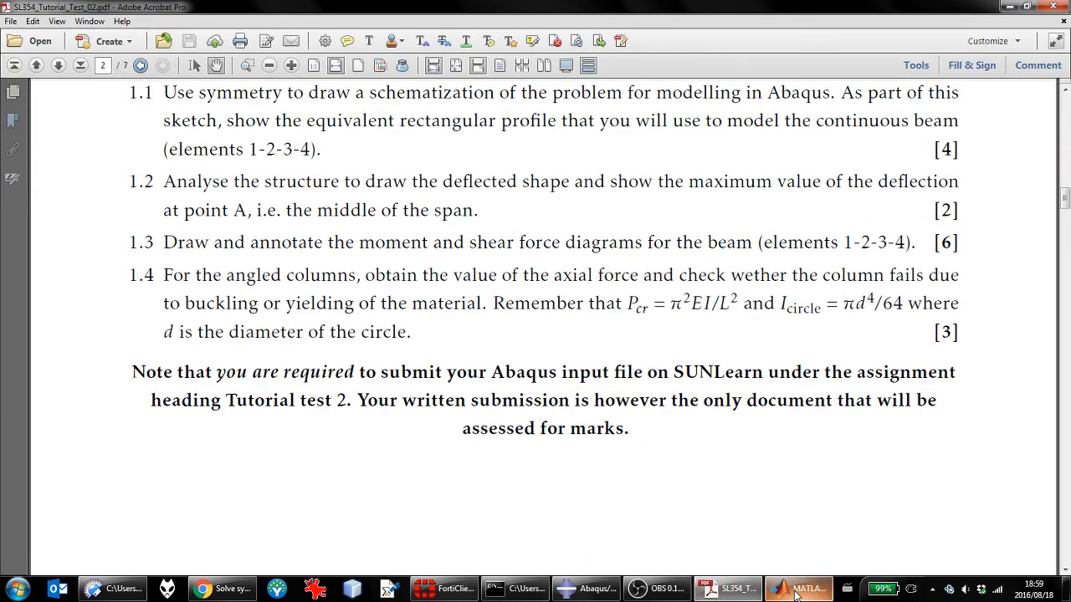
{"action": "left_click", "coordinate": [757, 591]}
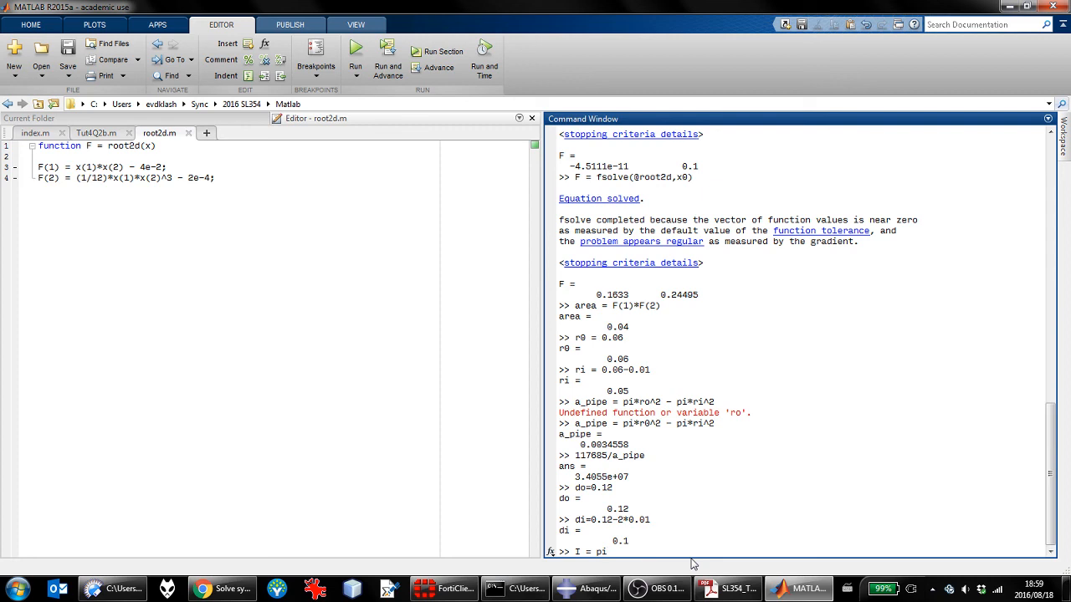
{"action": "type", "text": "*"}
{"action": "type", "text": "do^4)"}
{"action": "key", "text": "Left"}
{"action": "key", "text": "Left"}
{"action": "key", "text": "Left"}
{"action": "key", "text": "Left"}
{"action": "key", "text": "Left"}
{"action": "type", "text": "("}
{"action": "key", "text": "End"}
{"action": "type", "text": "/46"}
{"action": "key", "text": "BackSpace"}
{"action": "key", "text": "BackSpace"}
{"action": "key", "text": "BackSpace"}
{"action": "type", "text": "64 - pi*()"}
{"action": "key", "text": "Left"}
{"action": "type", "text": "di^4"}
{"action": "key", "text": "Right"}
{"action": "type", "text": "/64"}
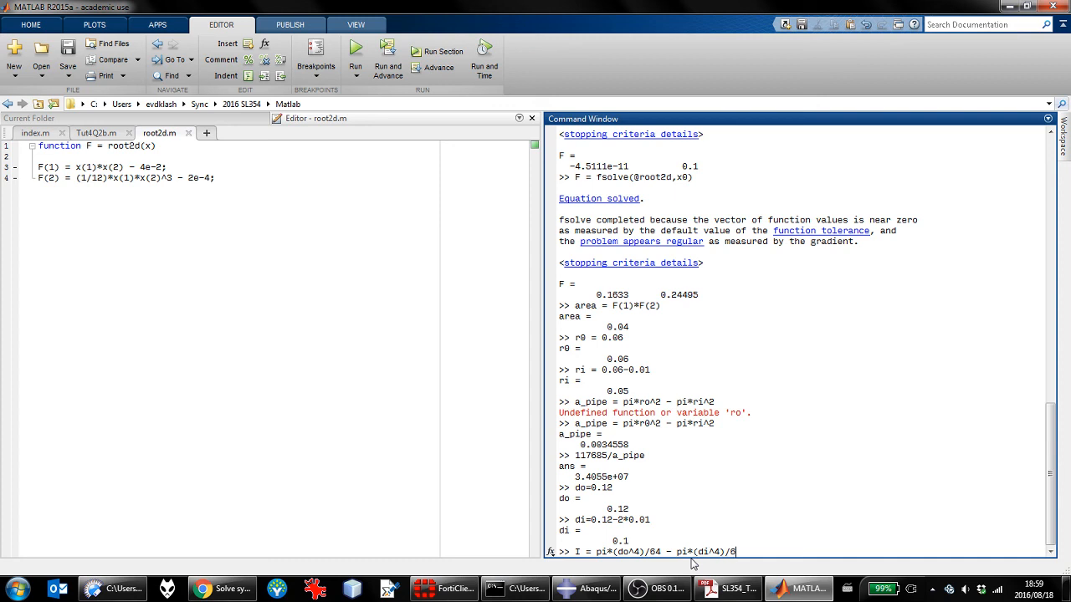
{"action": "key", "text": "Return"}
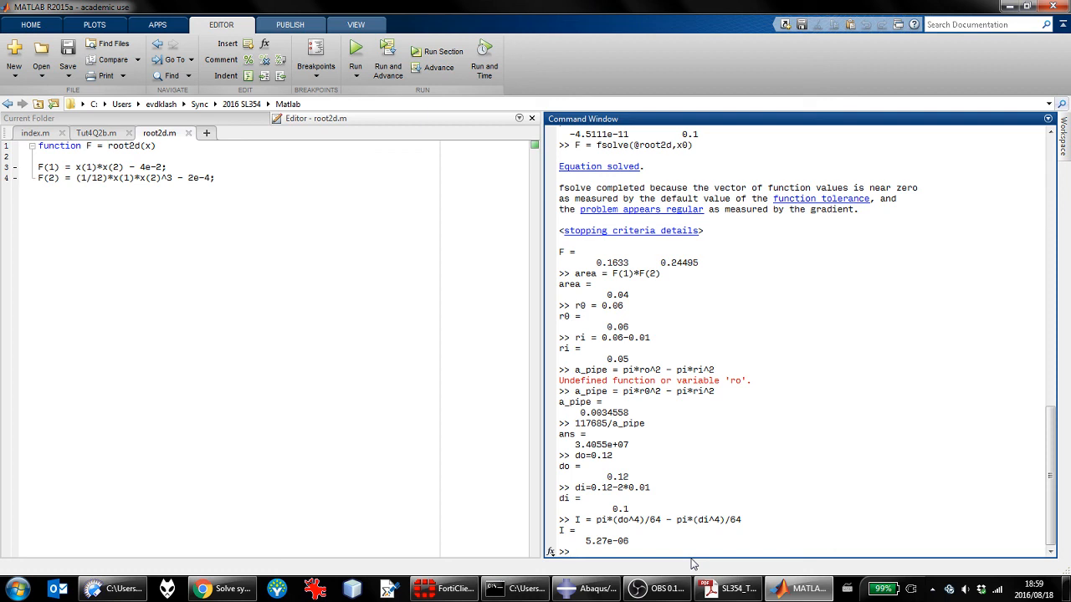
Define E = 210e9 and calculate the critical buckling load as Pcr = pi^2*E*I/100, following the formula in the test PDF
{"action": "type", "text": "E = 210e9"}
{"action": "key", "text": "Return"}
{"action": "left_click", "coordinate": [732, 588]}
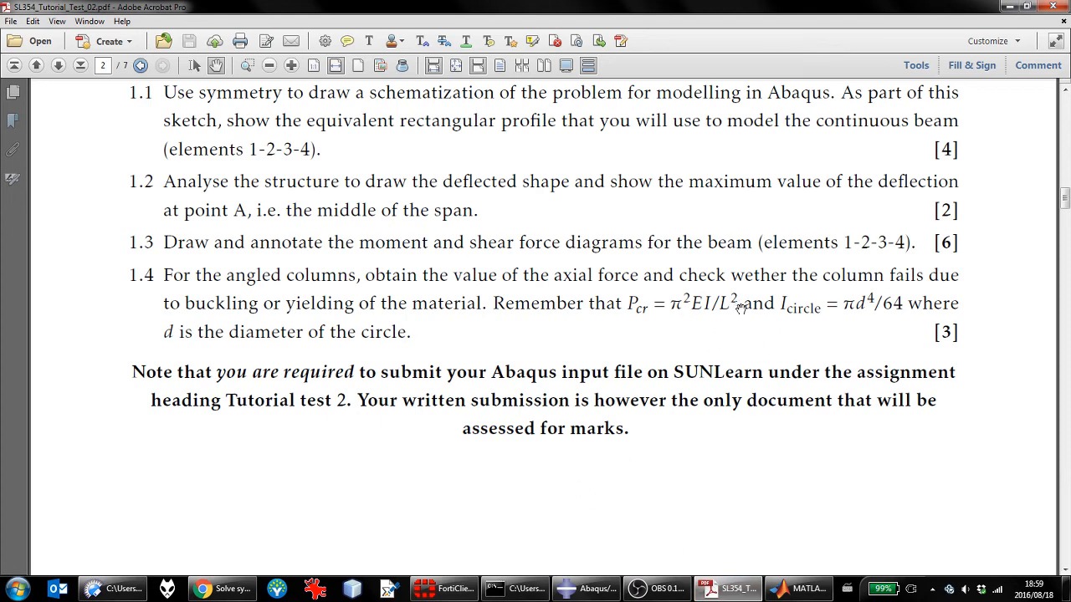
{"action": "left_click", "coordinate": [790, 588]}
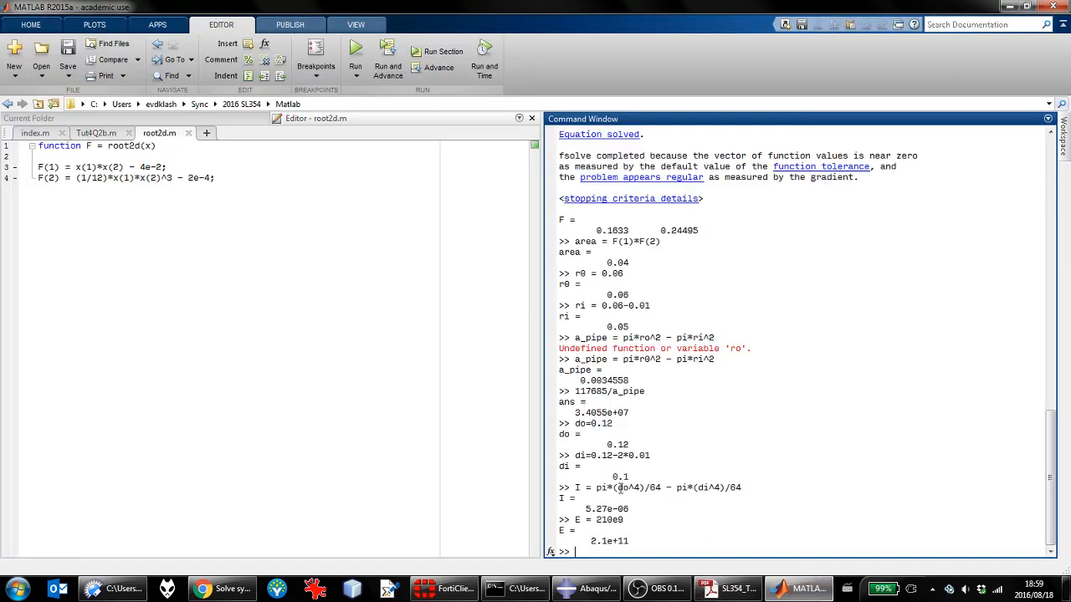
{"action": "type", "text": "Pcr = pi^2*E*I/100"}
{"action": "key", "text": "Return"}
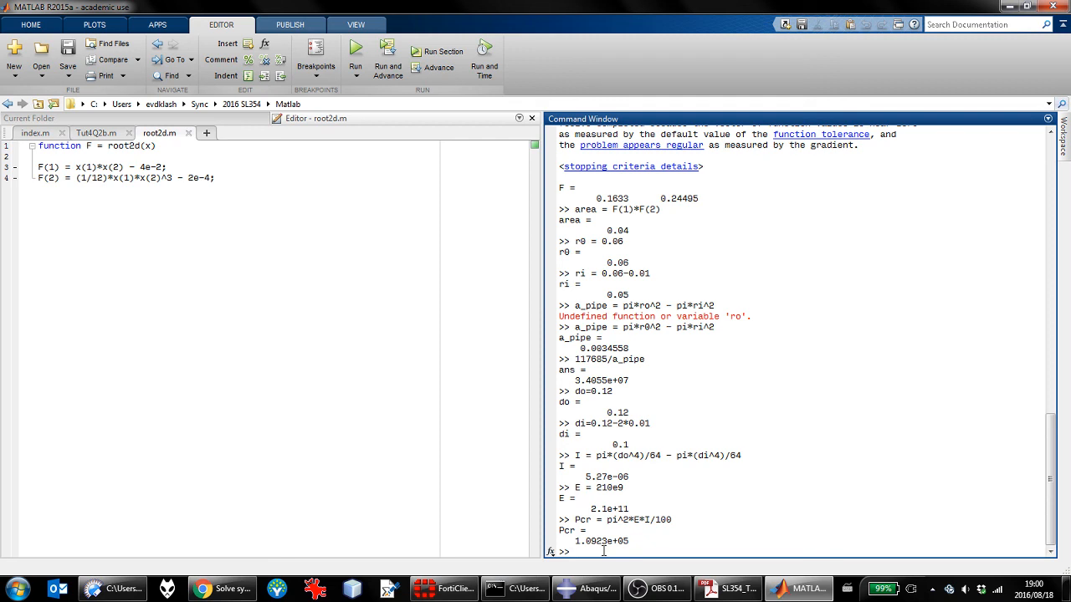
Set the number display to format short and evaluate Pcr = pi^2*E*I/100 again
{"action": "type", "text": "format short"}
{"action": "key", "text": "Return"}
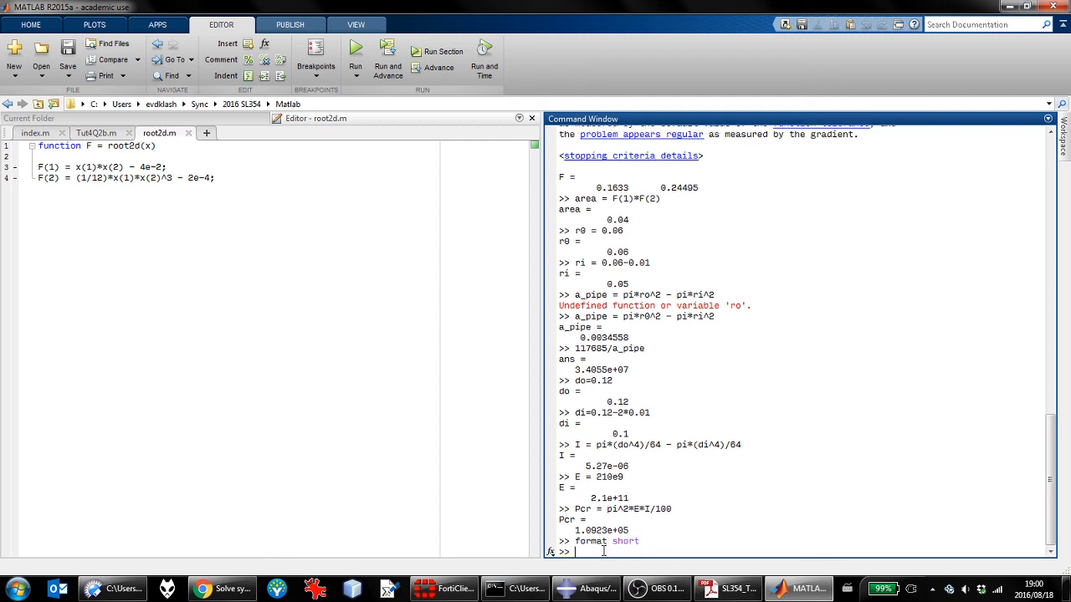
{"action": "key", "text": "Up"}
{"action": "key", "text": "Up"}
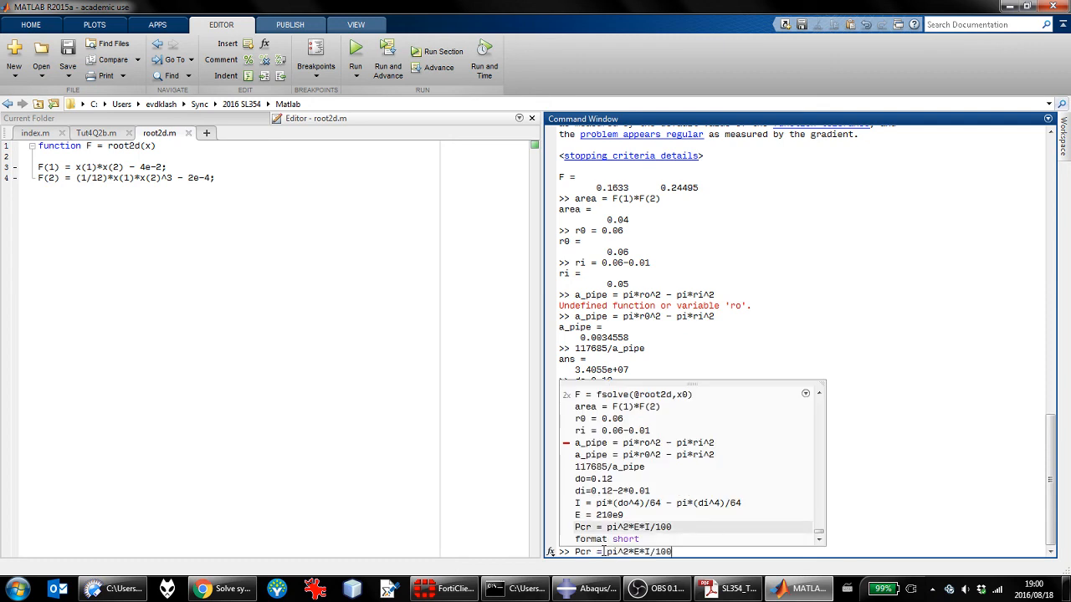
{"action": "key", "text": "Return"}
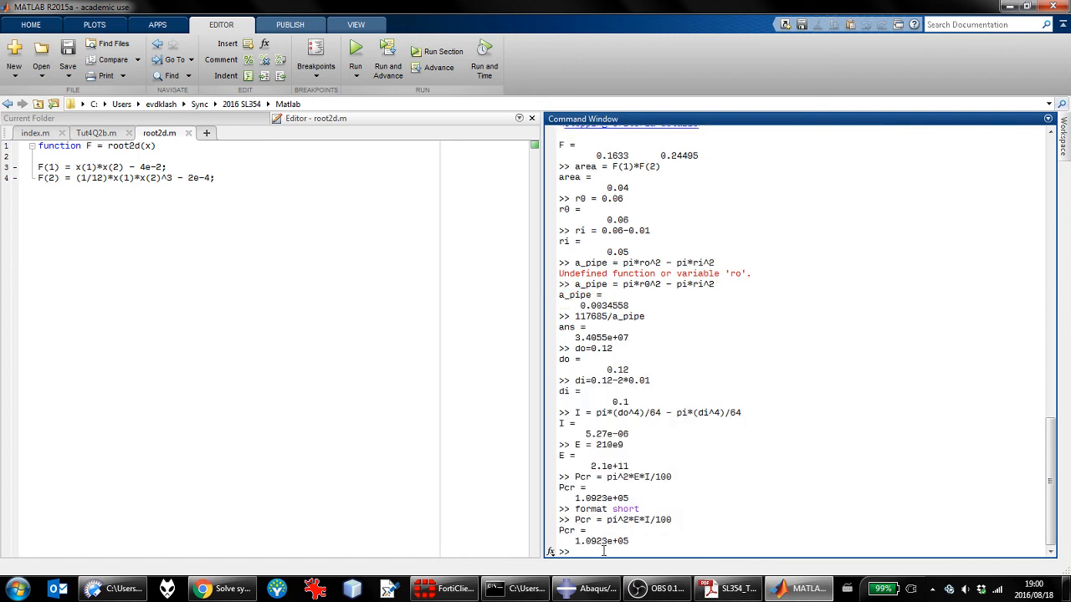
Try to set the number display to format long and evaluate Pcr once more
{"action": "type", "text": "format long"}
{"action": "key", "text": "Return"}
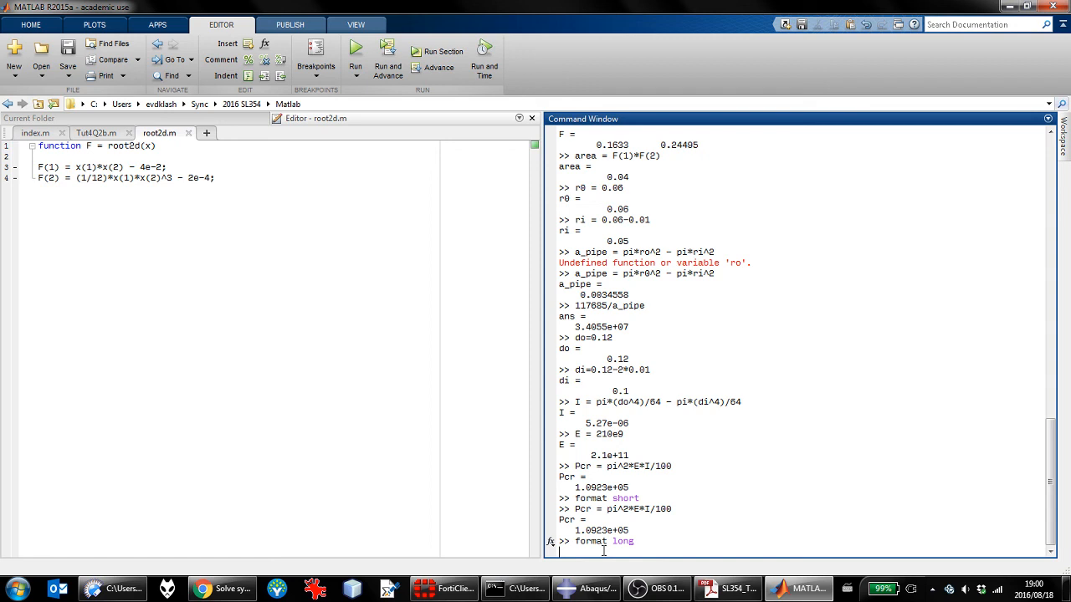
{"action": "key", "text": "Escape"}
{"action": "key", "text": "Up"}
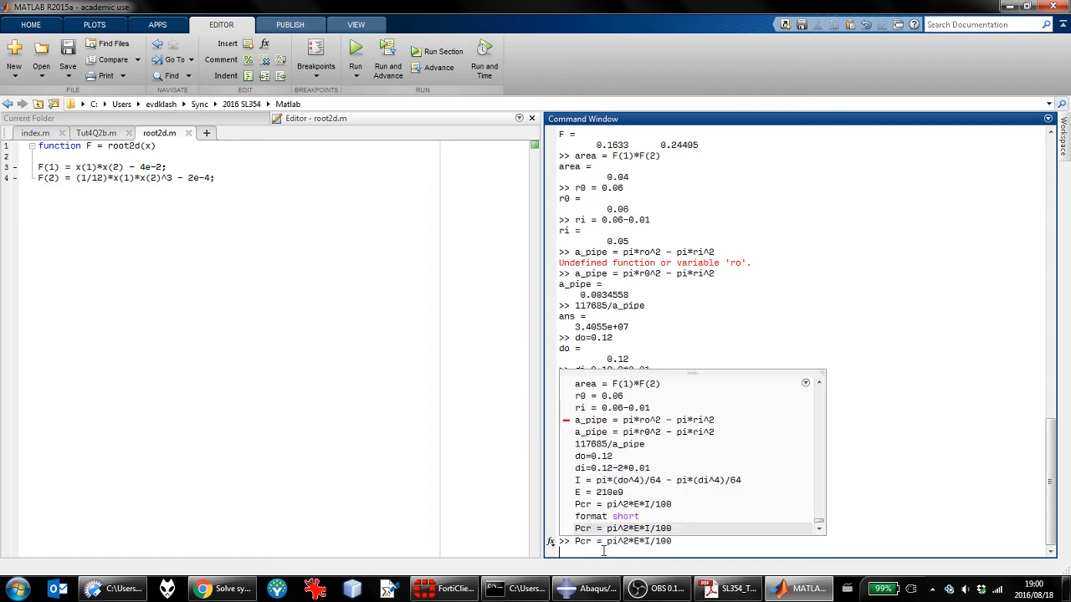
{"action": "key", "text": "Return"}
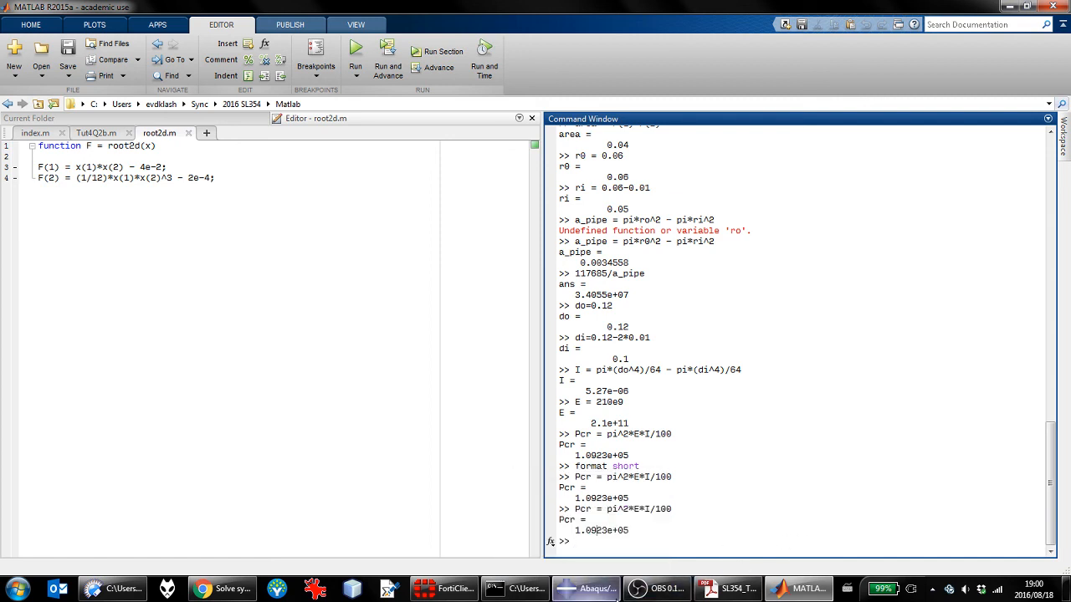
Return to Abaqus/CAE and display the model database tree
{"action": "mouse_move", "coordinate": [607, 596]}
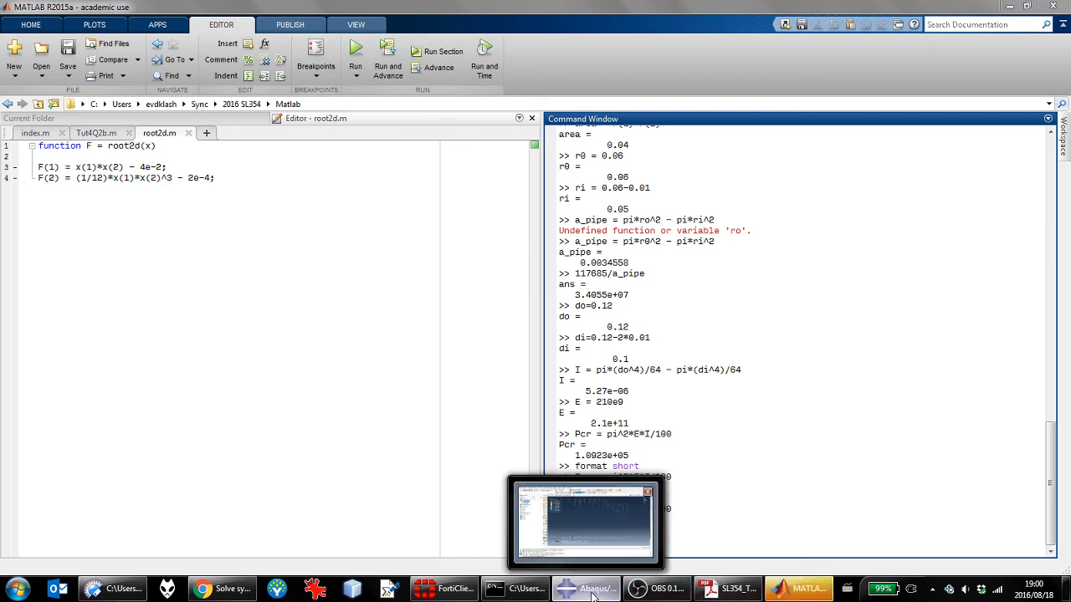
{"action": "left_click", "coordinate": [591, 590]}
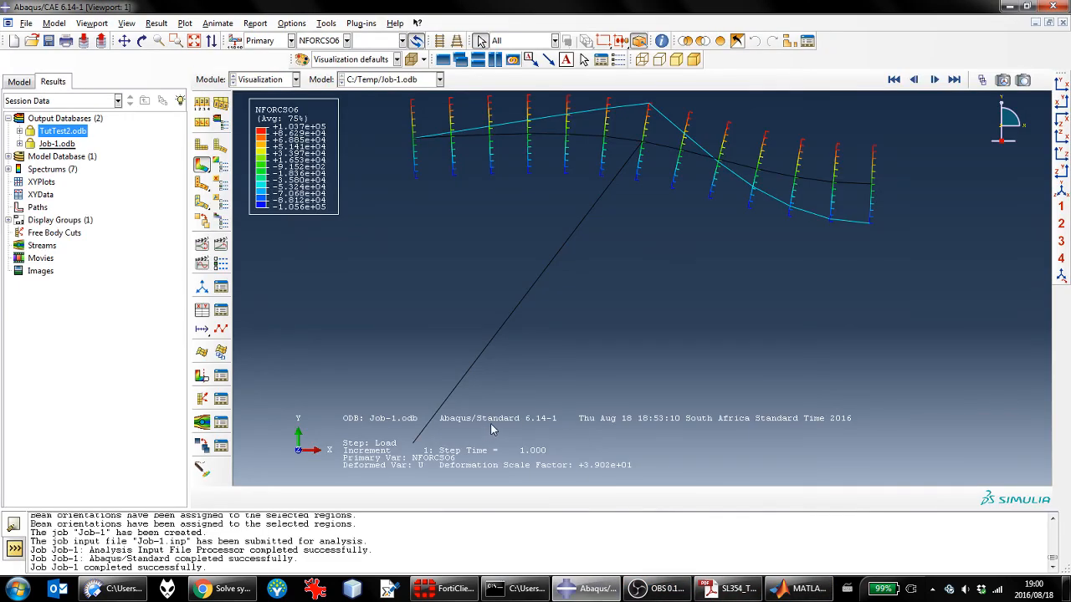
{"action": "left_click", "coordinate": [21, 84]}
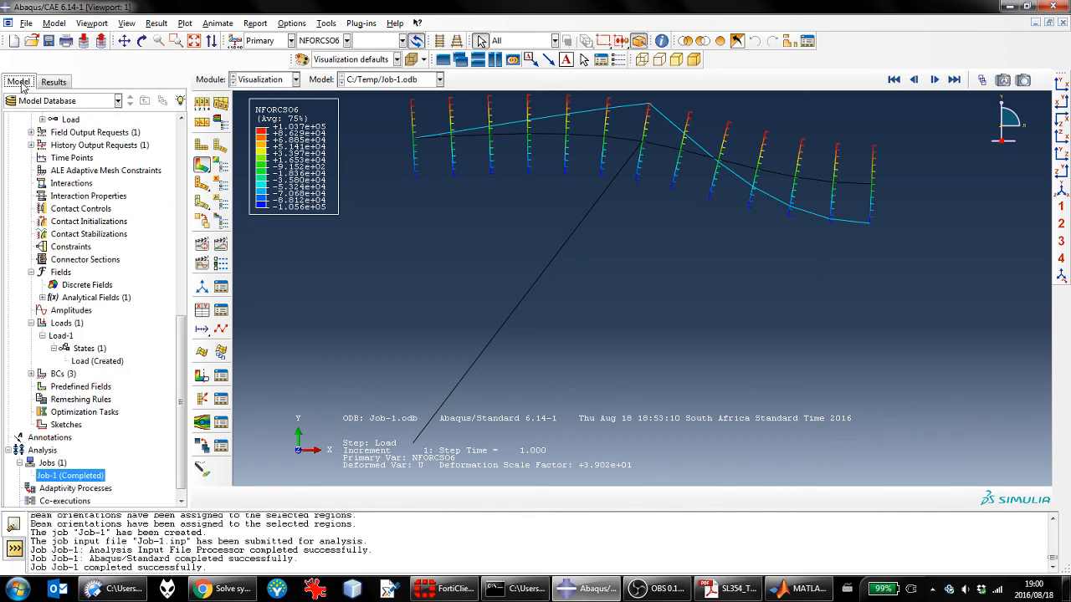